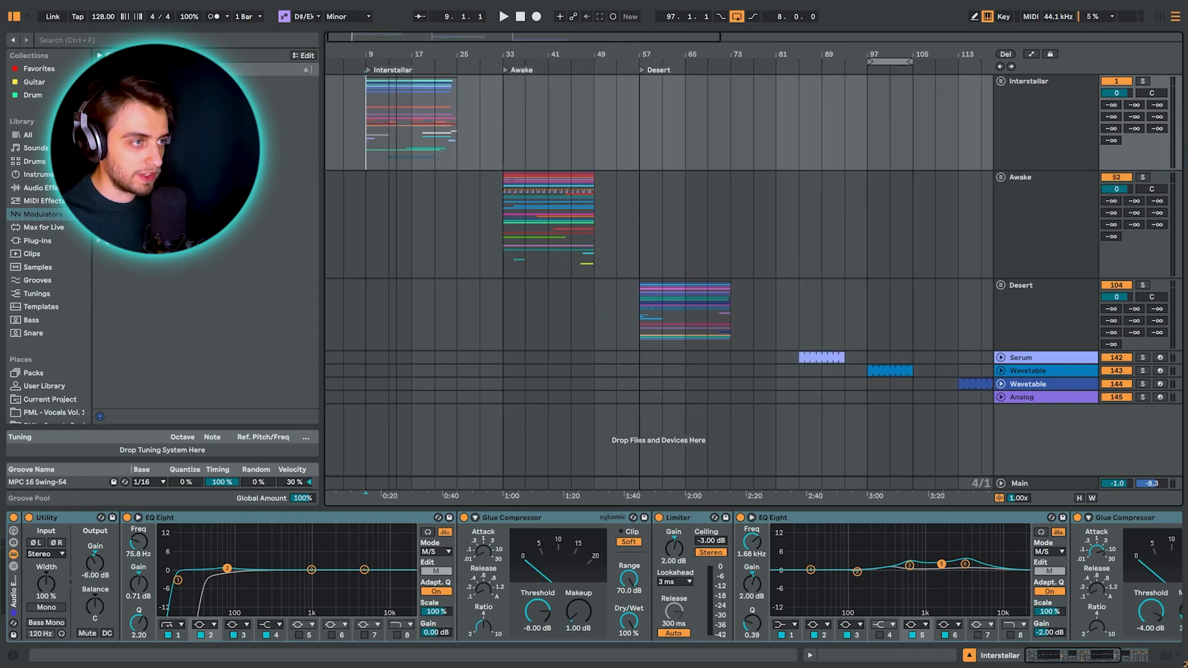
- Play the Interstellar section from bar 9, unfold its track group and look through the lead synth tracks
key("space")
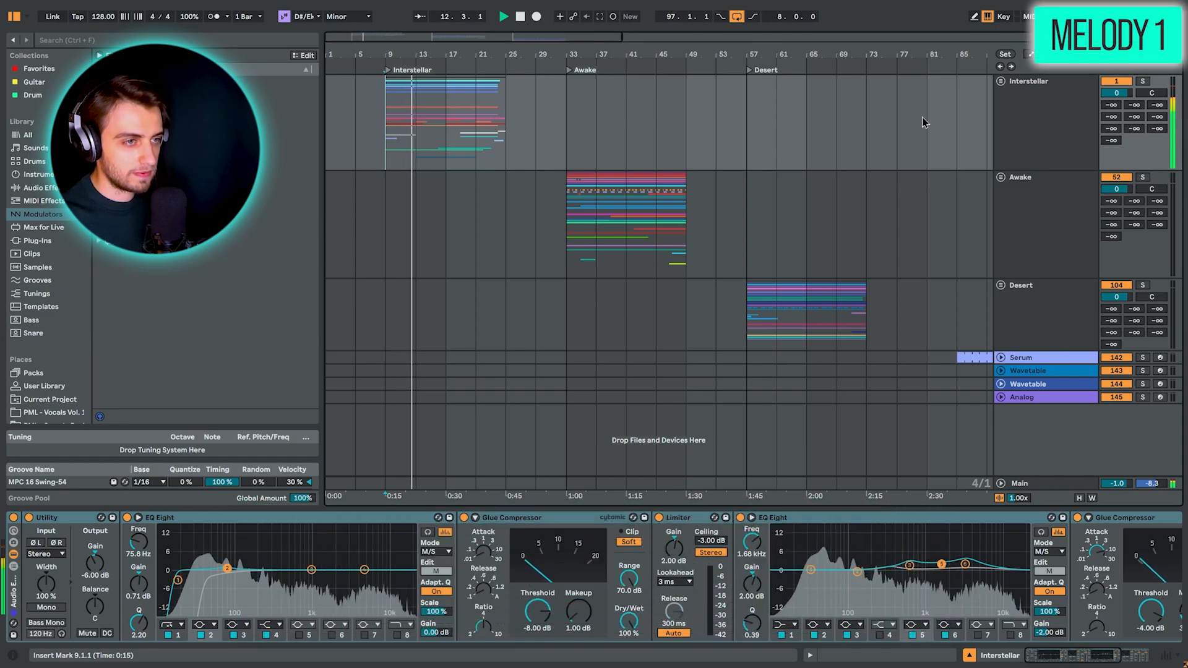
left_click(1000, 81)
scroll(730, 248, "down", 1)
scroll(729, 248, "down", 7)
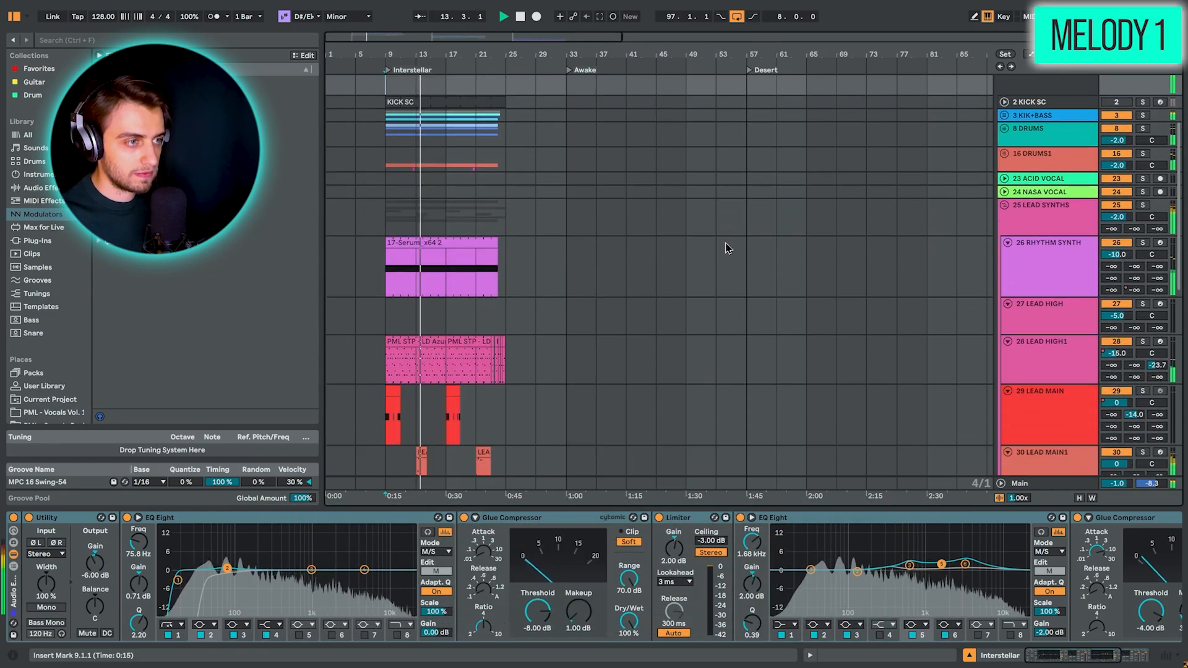
scroll(727, 248, "down", 2)
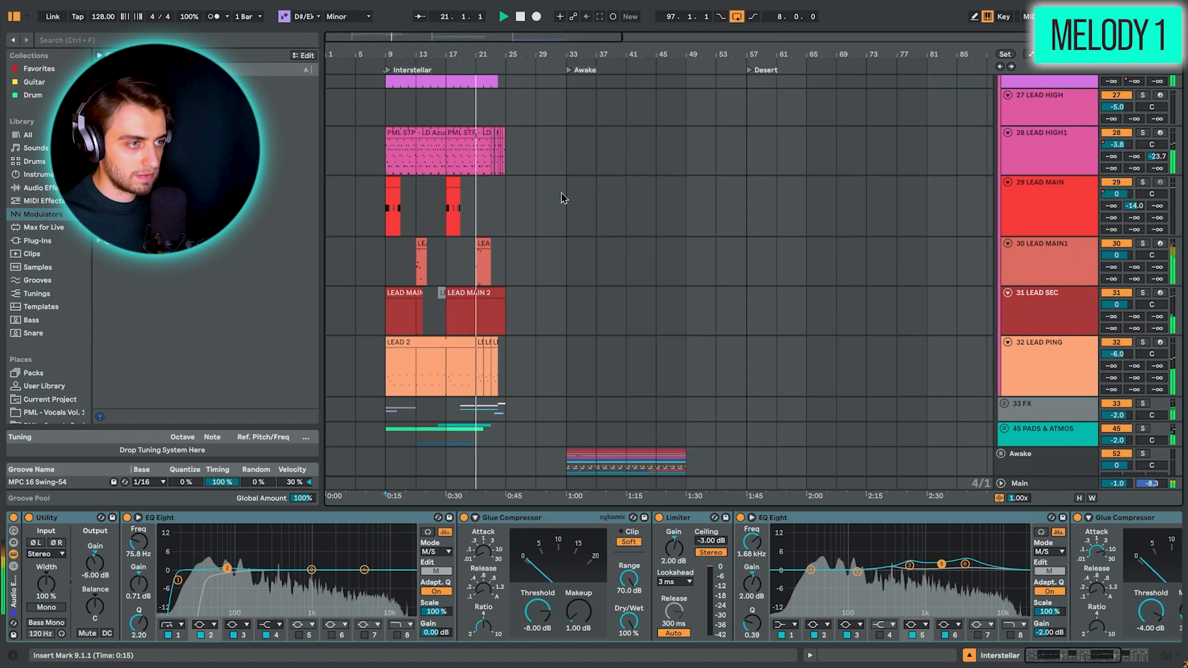
scroll(536, 204, "up", 4)
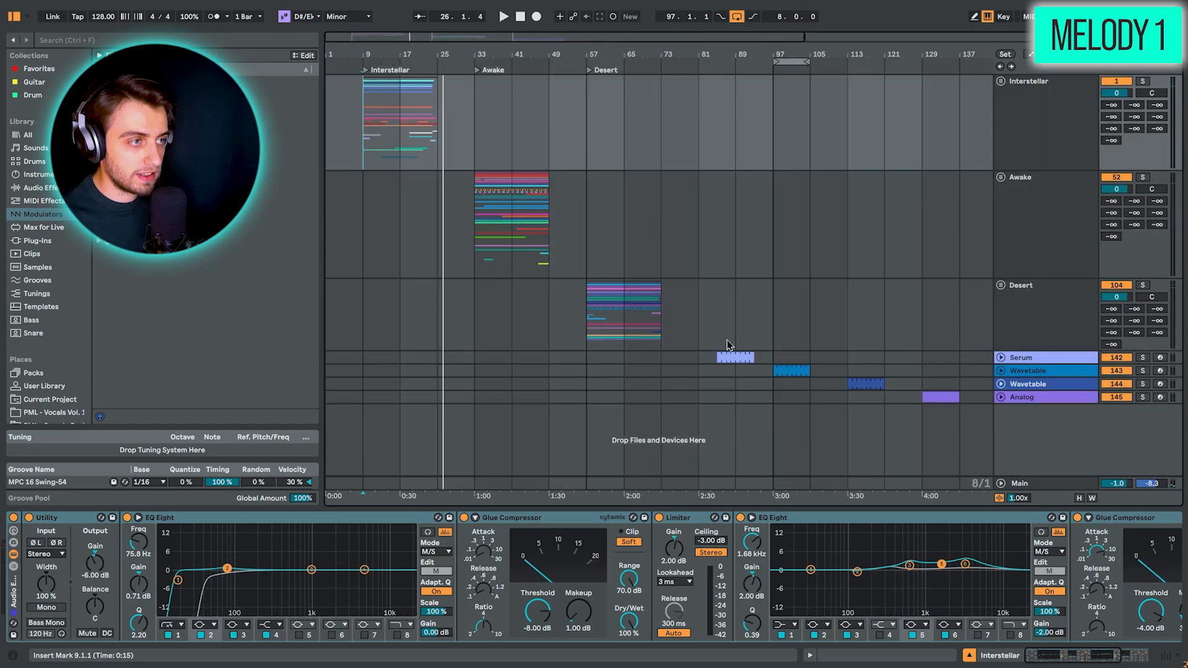
- Select the Serum clip at bar 85 and play its melody
left_click(737, 357)
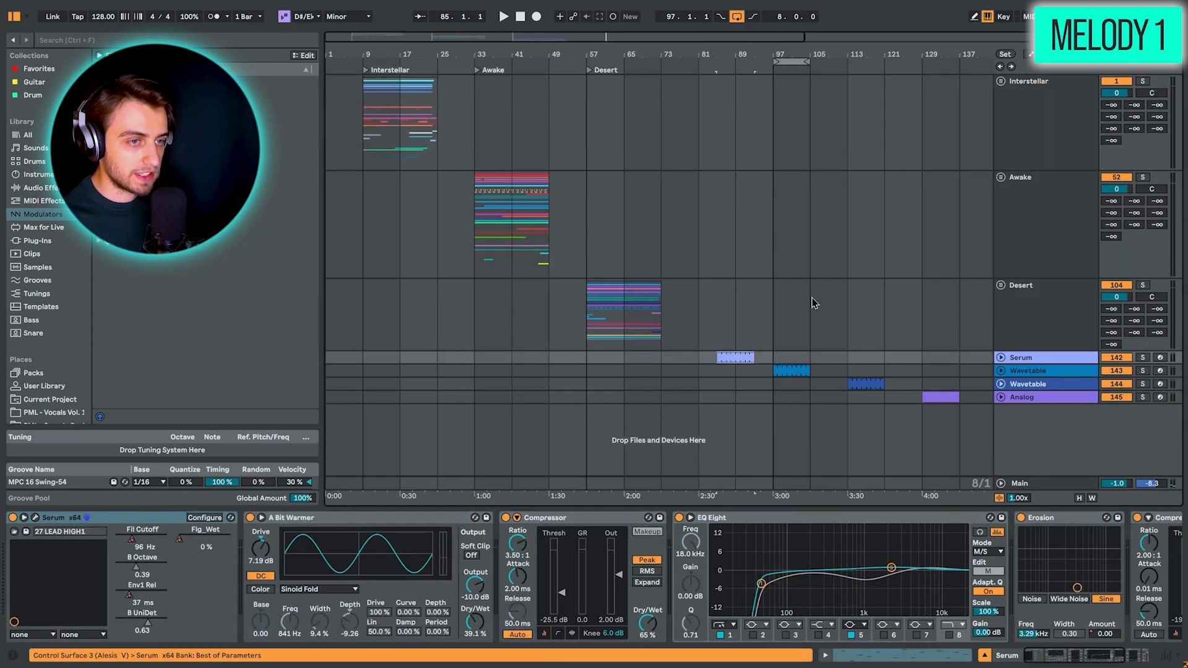
key("space")
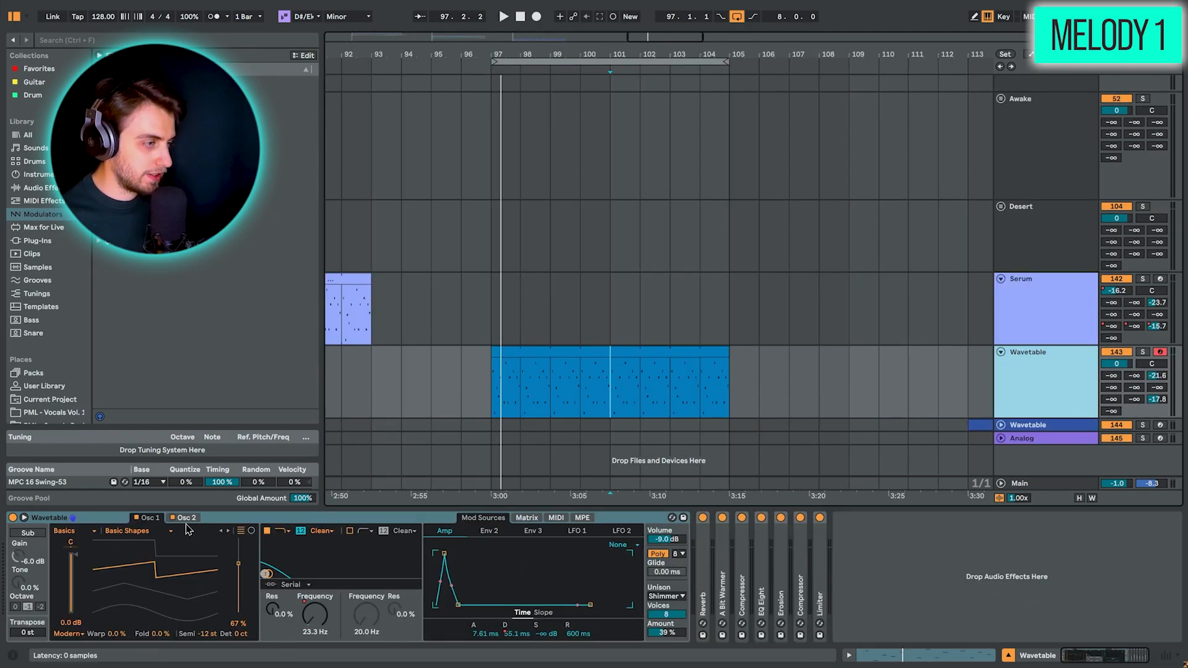
- Turn off Wavetable's second oscillator and lower the Filter 1 frequency to about 71 Hz
left_click(174, 521)
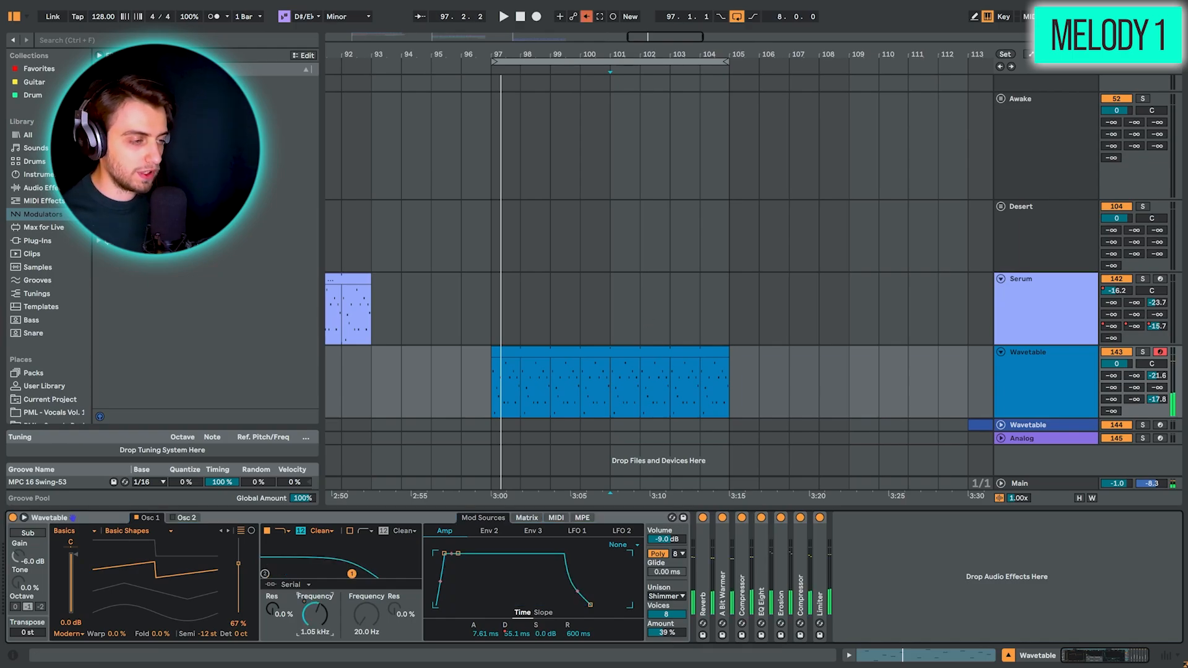
left_click_drag(322, 622, 322, 640)
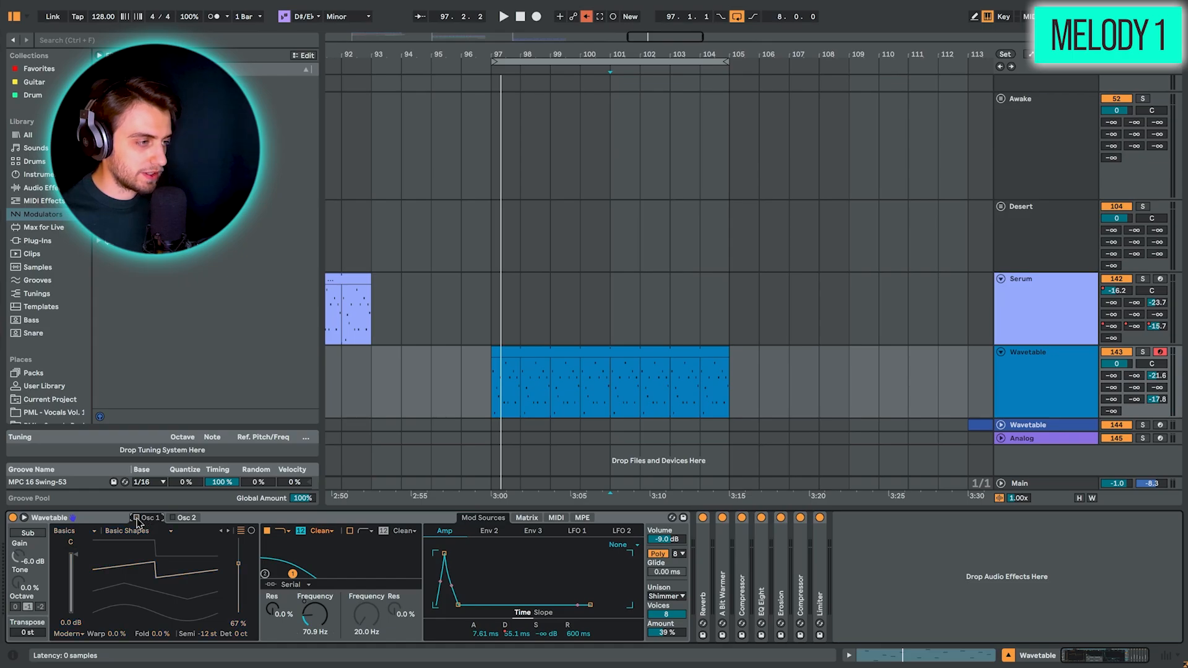
- Show Wavetable's second oscillator, turn it back on and lower the amp envelope's sustain to -inf dB
left_click(182, 518)
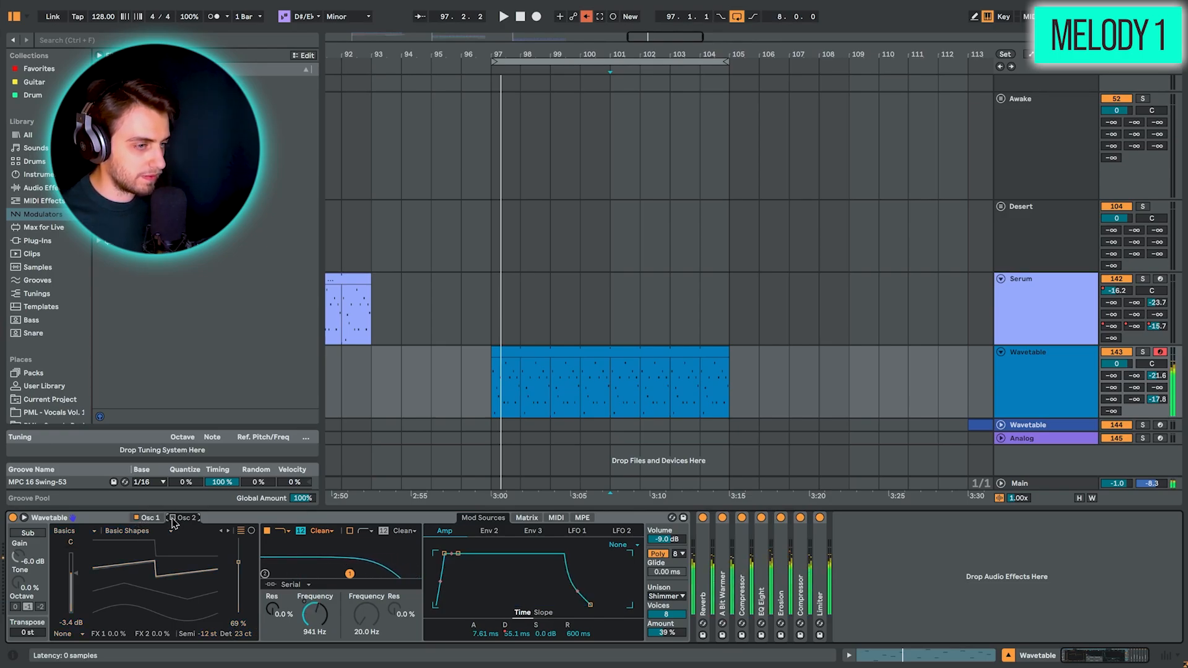
left_click(172, 519)
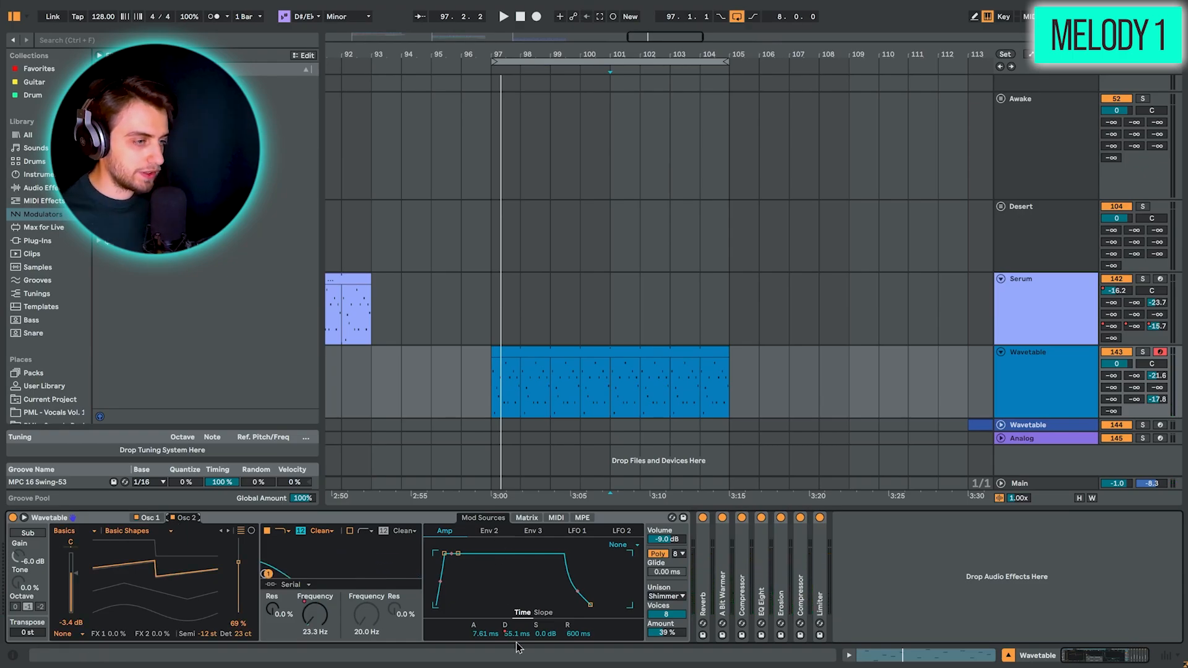
left_click_drag(550, 635, 550, 665)
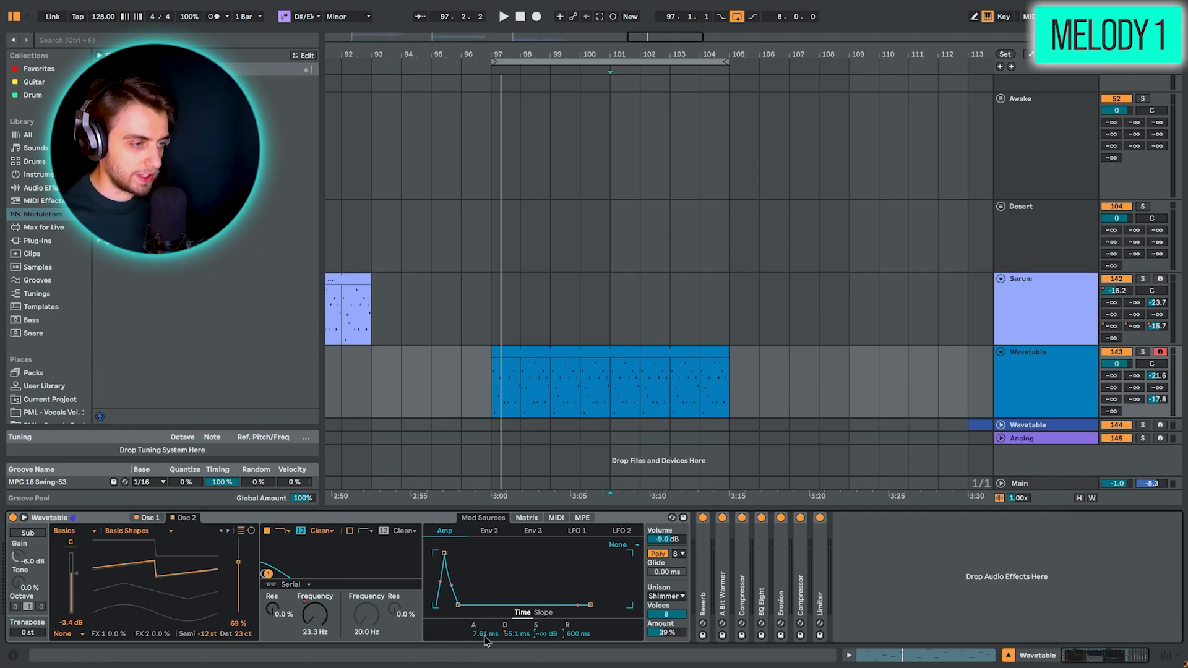
- Show Wavetable's Envelope 2 settings, try moving the Filter 1 frequency, and re-enable the overridden automation
left_click(517, 350)
left_click(489, 531)
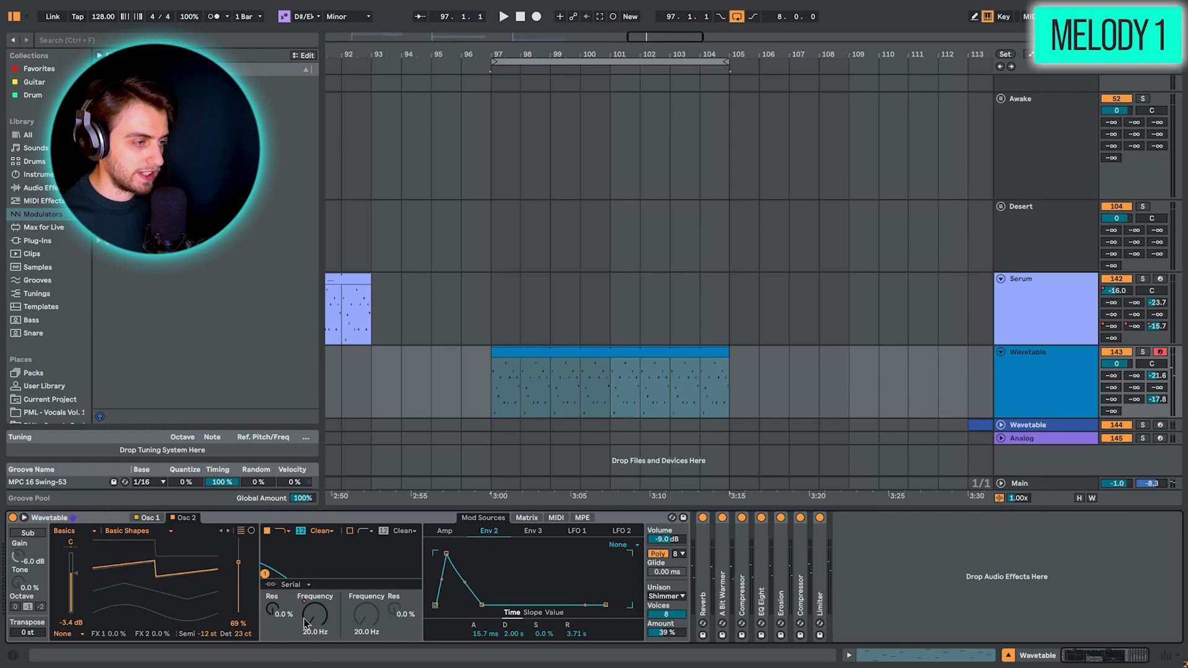
left_click_drag(304, 620, 324, 611)
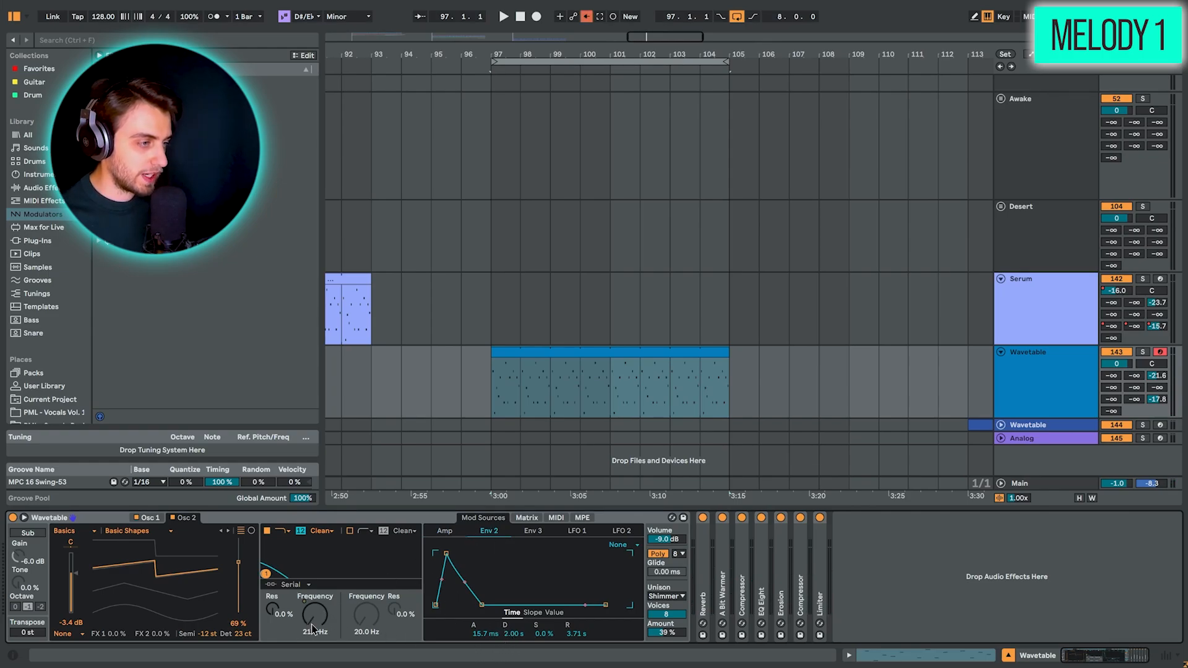
left_click(586, 16)
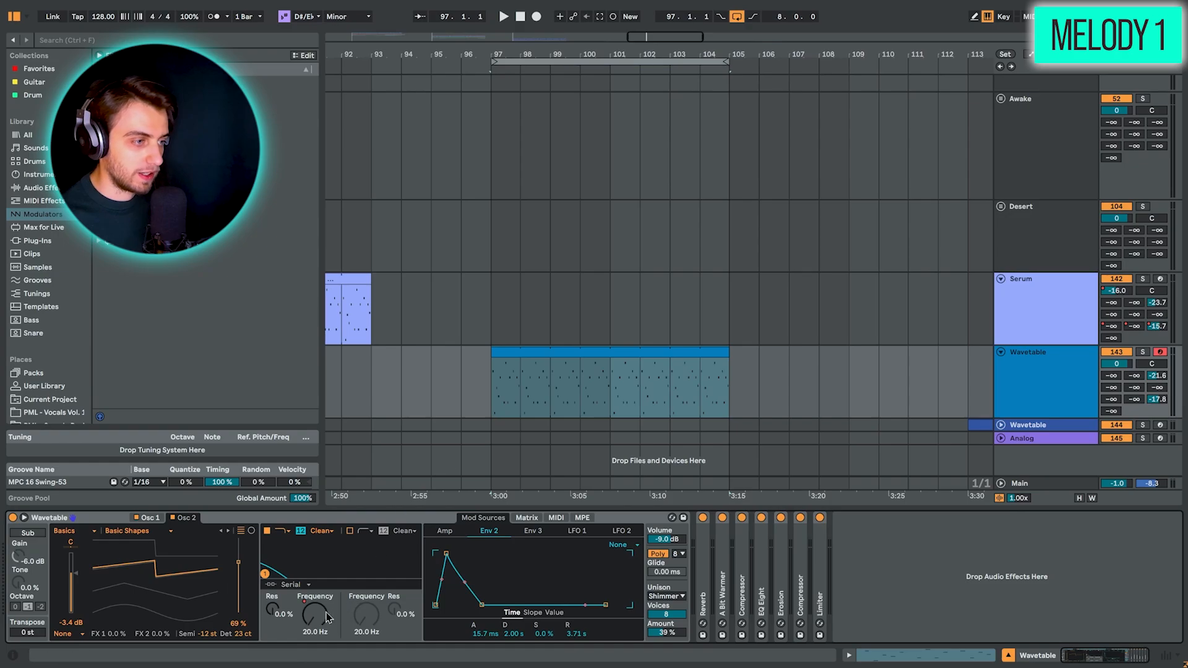
- Show the automation lanes and play the Wavetable clip's Filter 1 Freq automation from bar 103
key("a")
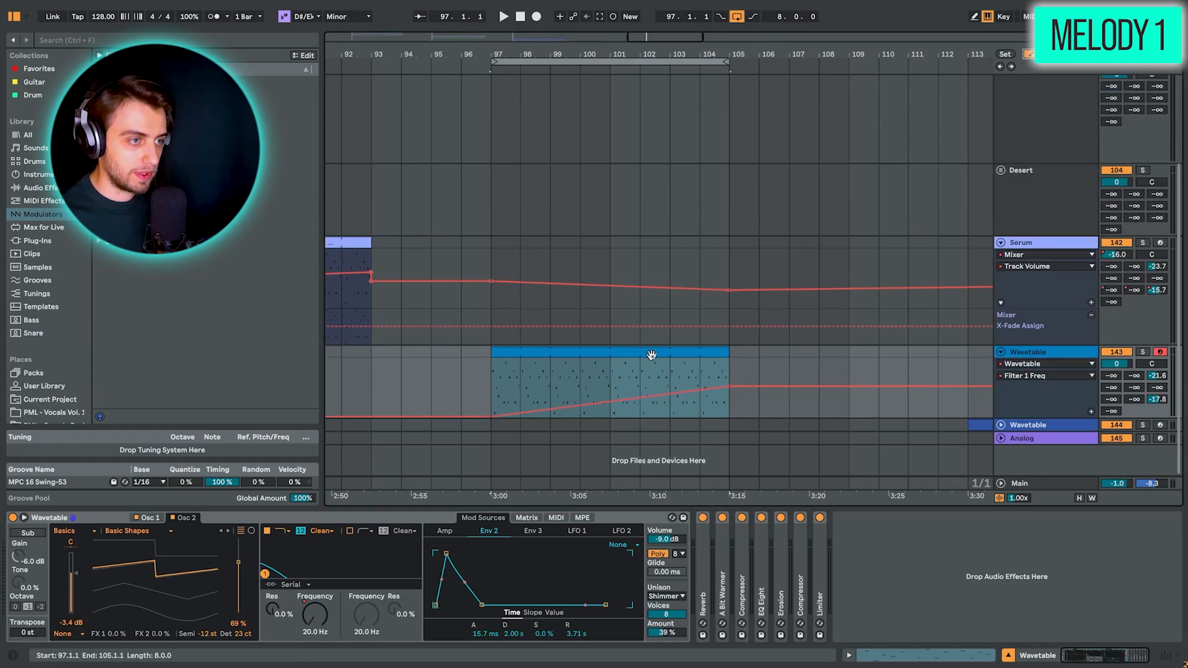
left_click_drag(495, 396, 524, 396)
left_click(669, 374)
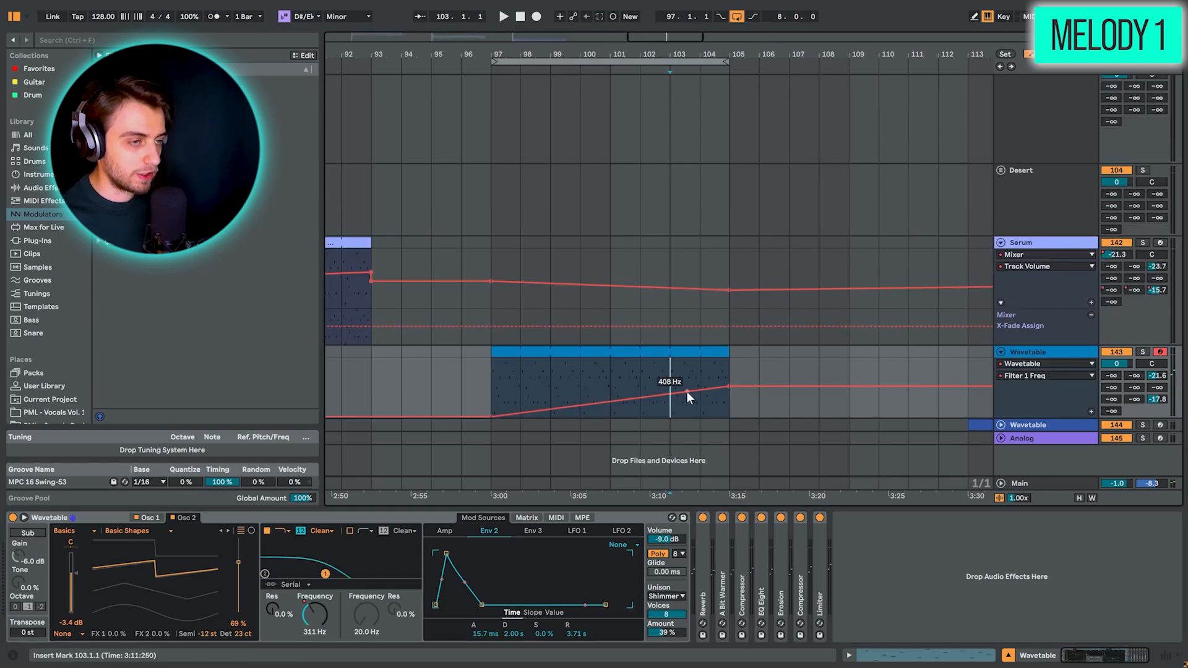
key("space")
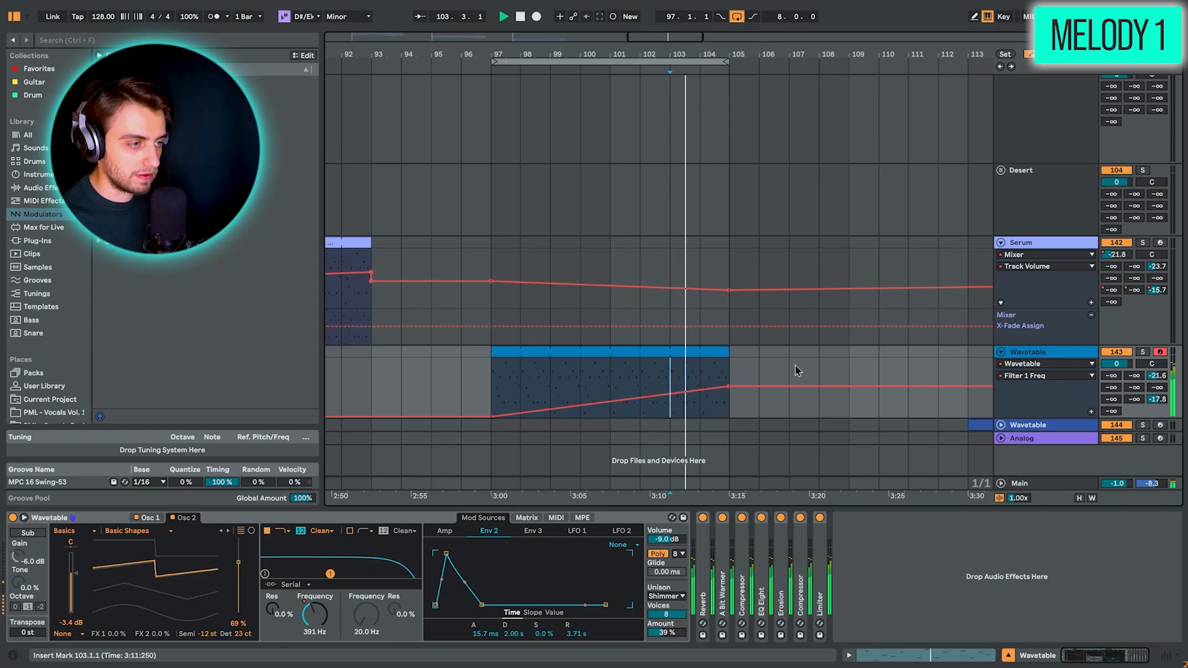
key("space")
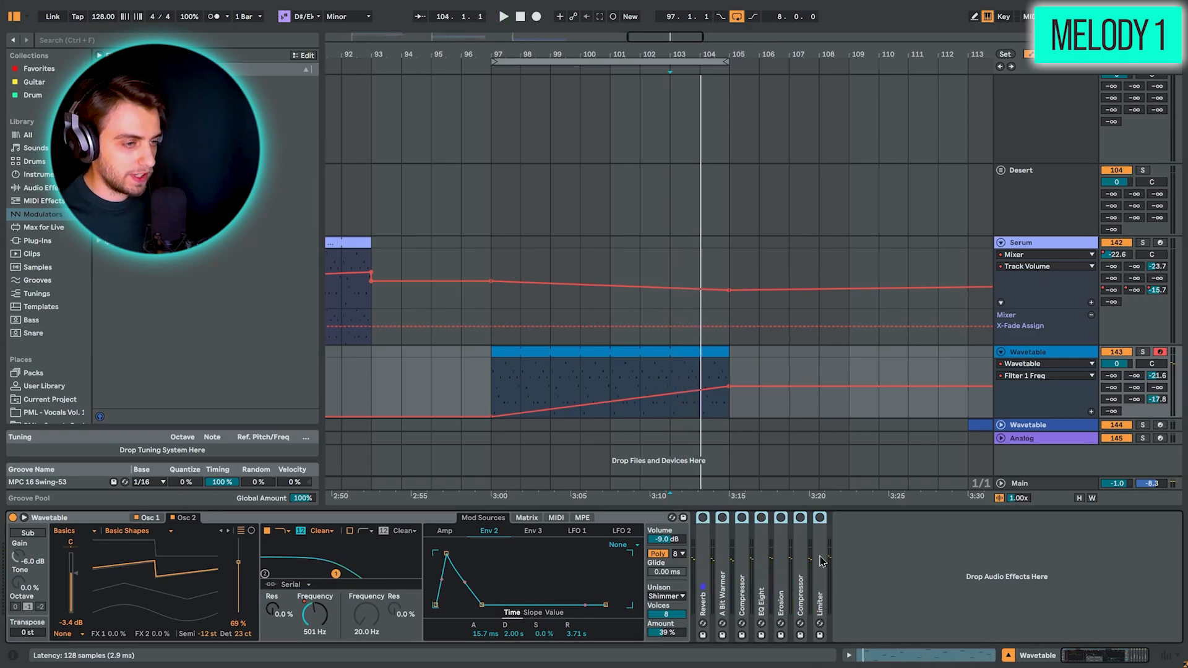
- Toggle the audio effects following Wavetable and listen briefly to the clip from bar 97
key("0")
key("space")
key("space")
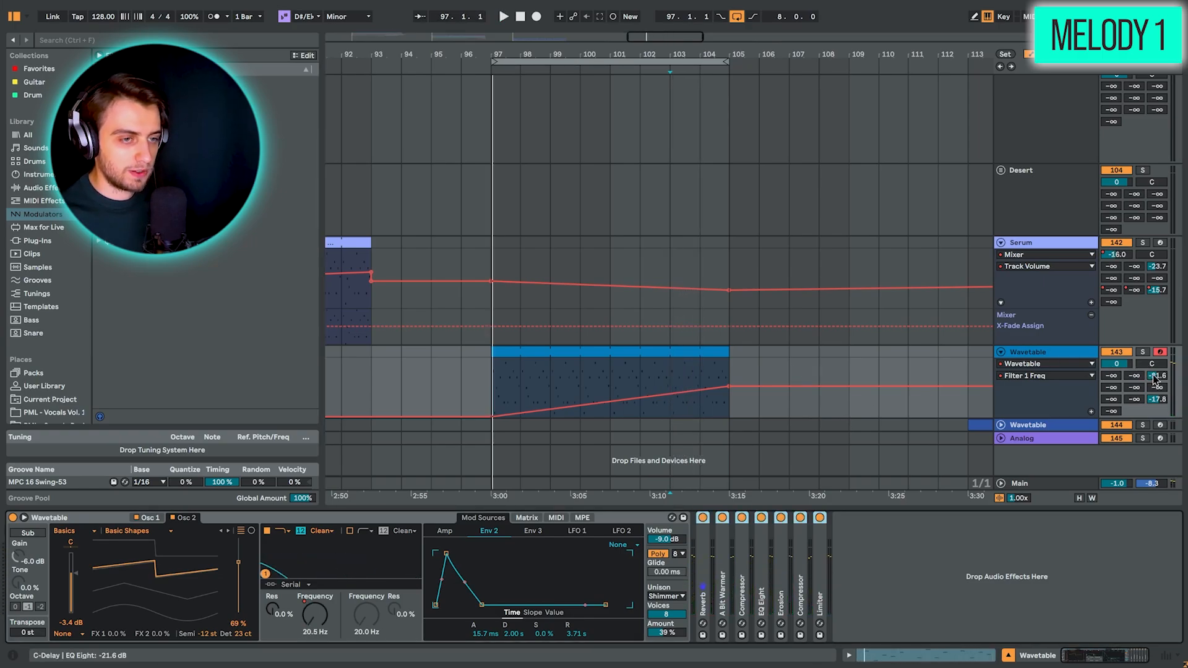
- Inspect the C-Delay and I-Delay send levels on the first Wavetable track
left_click(1157, 399)
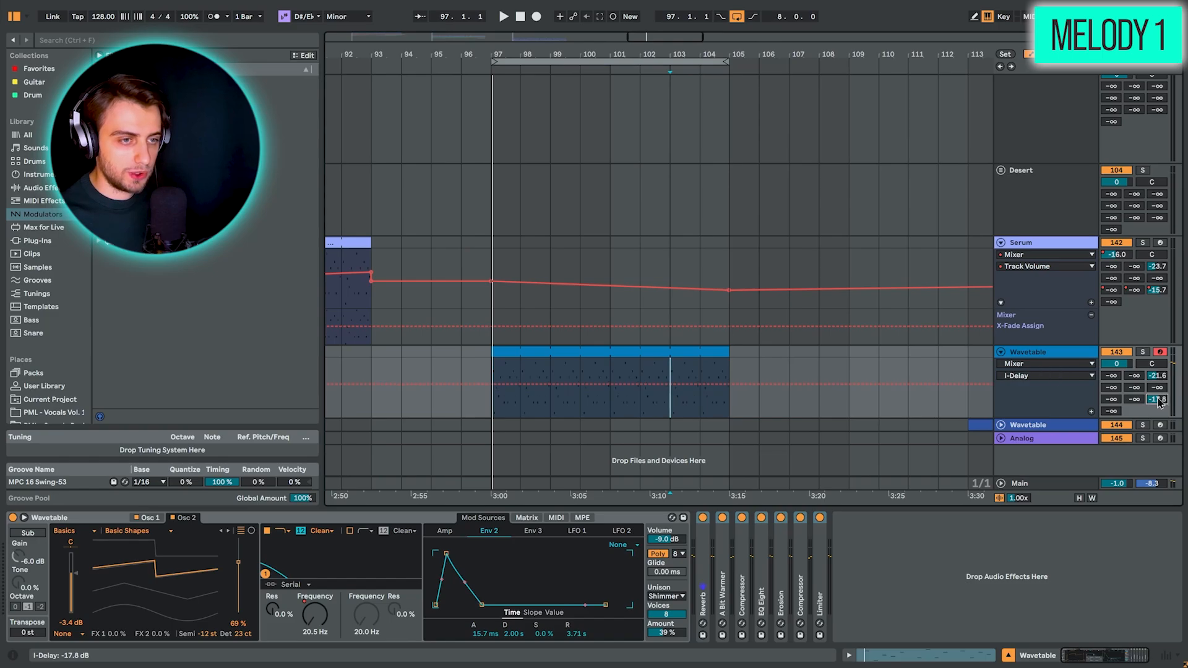
left_click(1157, 376)
left_click(1158, 400)
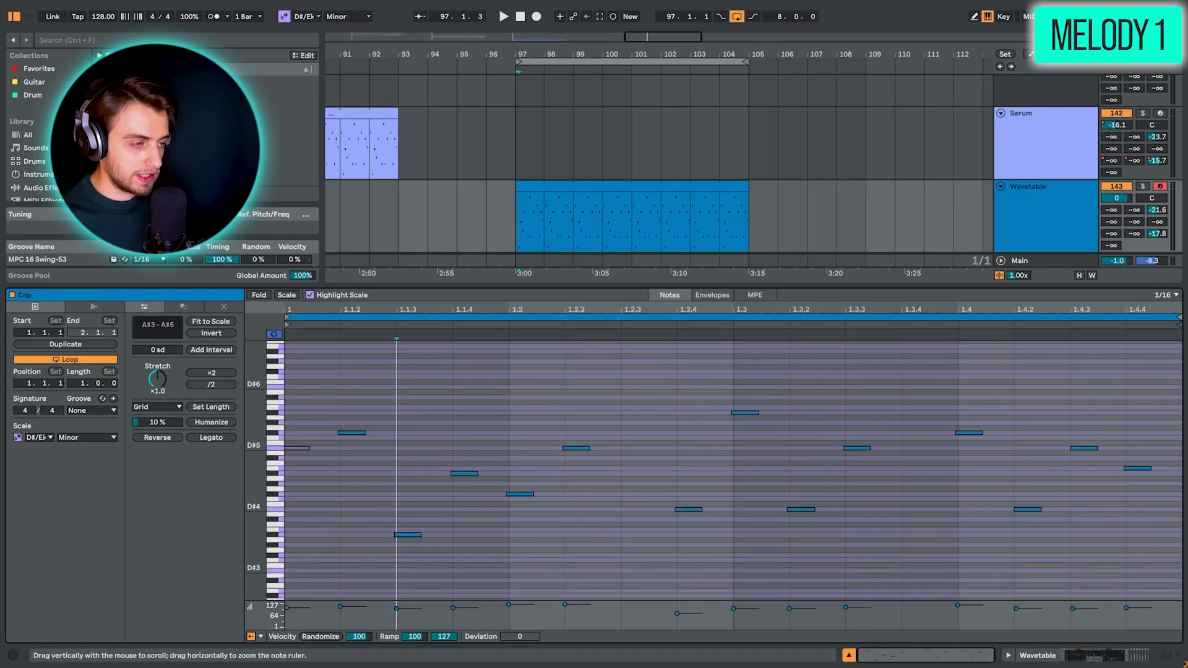
- View the Wavetable clip's notes in the piano roll and play the melody from its start
scroll(711, 470, "down", 3)
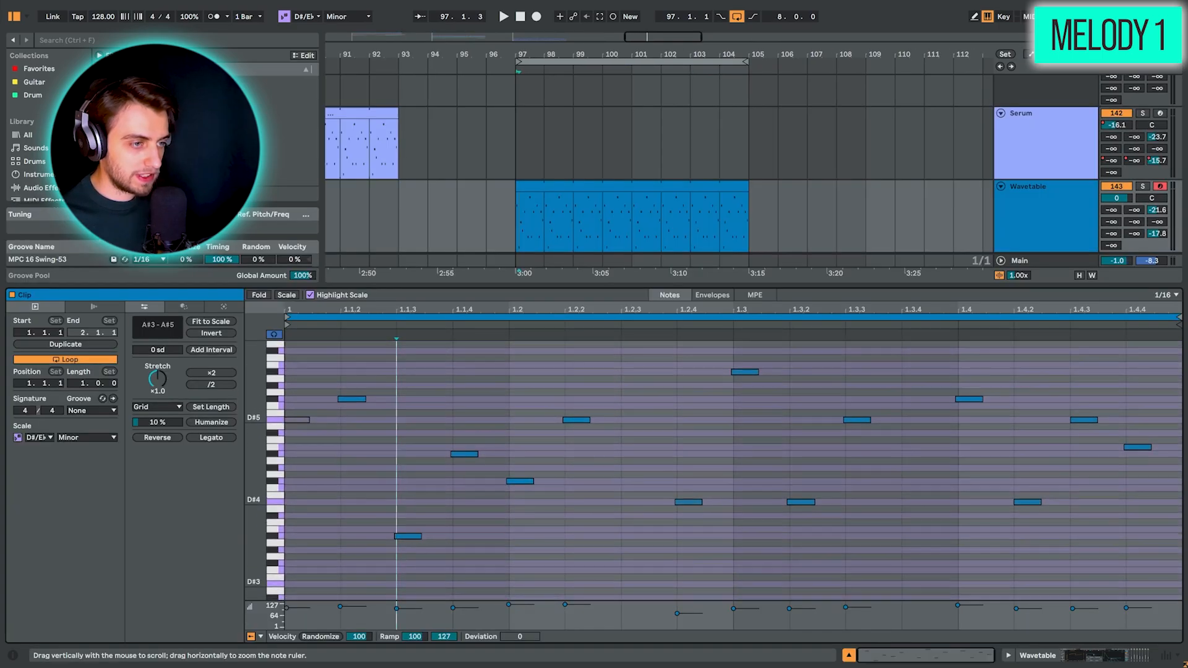
left_click(461, 400)
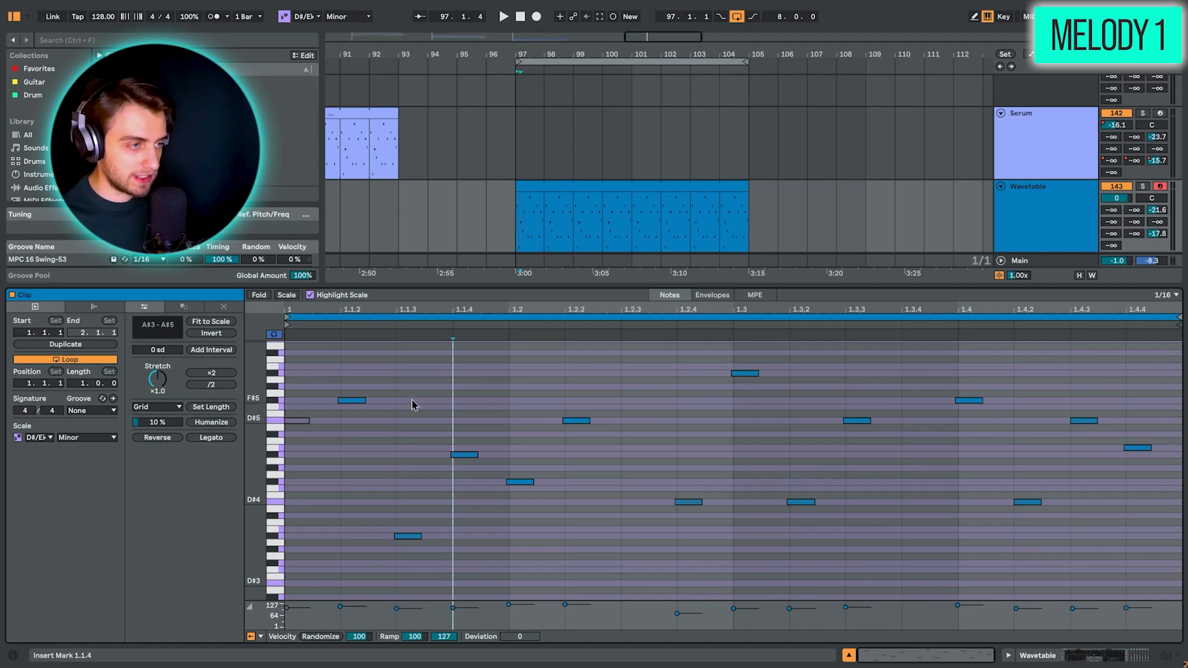
left_click(295, 377)
key("space")
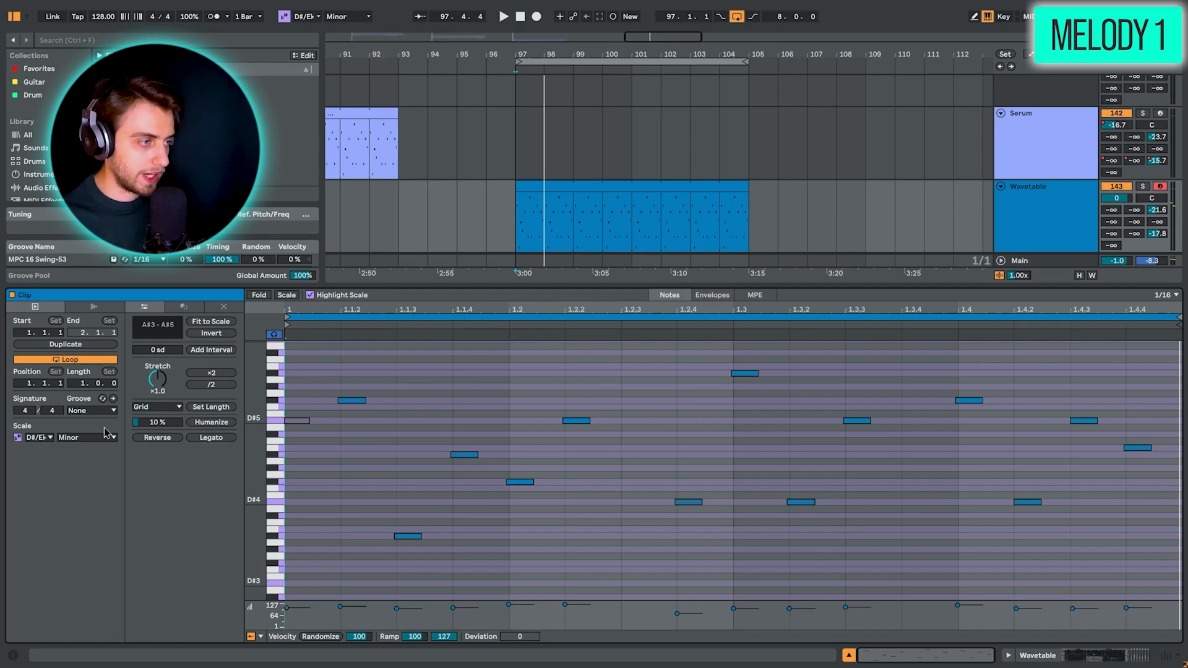
- Limit the piano roll to the notes of the D# Minor scale and bring the whole melody into view
left_click(287, 295)
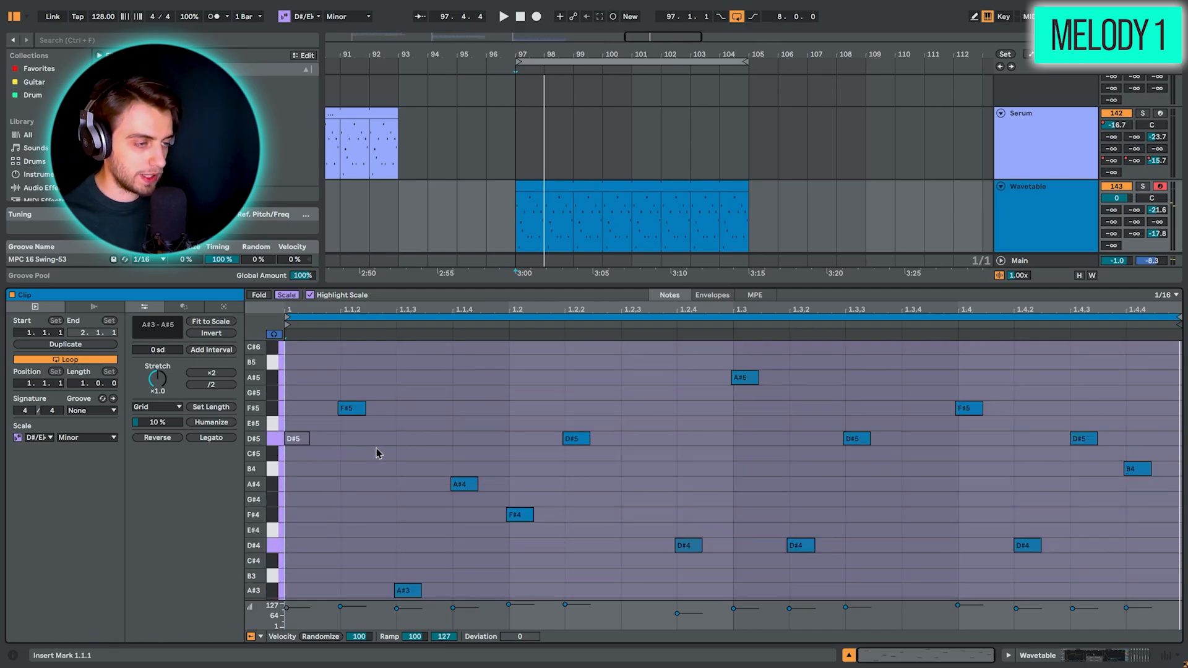
scroll(379, 453, "down", 1)
scroll(375, 453, "up", 1)
scroll(378, 453, "down", 1)
scroll(378, 453, "up", 1)
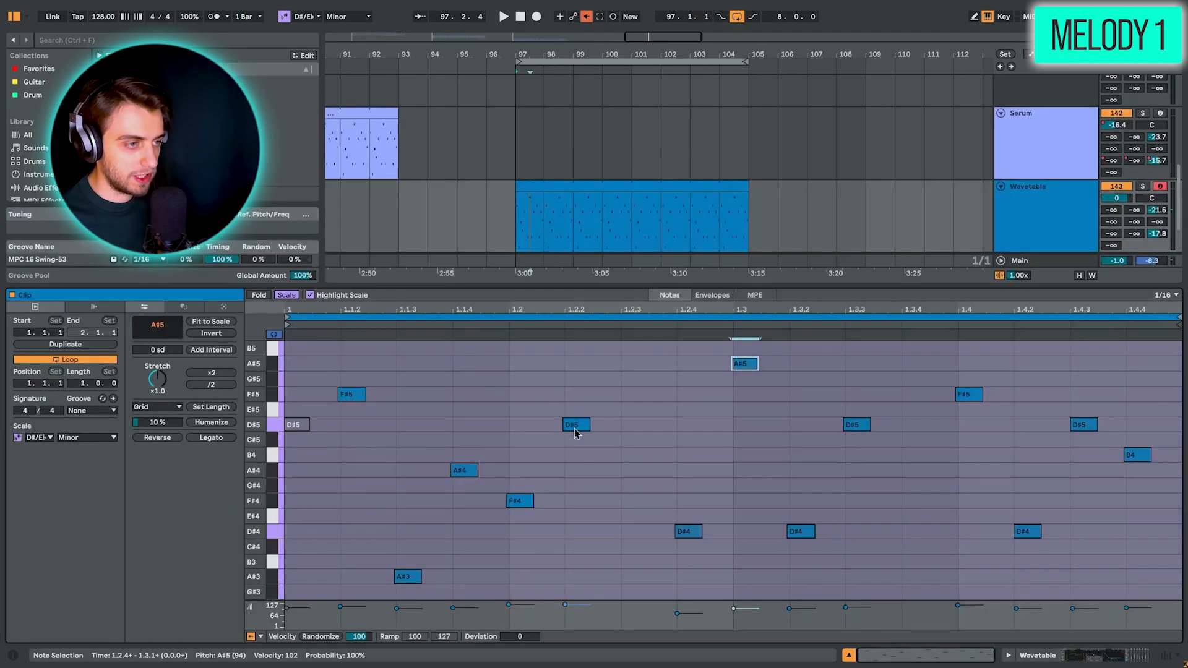
- Audition the melody's D#5, F#5 and A#5 notes individually
left_click(575, 427)
left_click(352, 396)
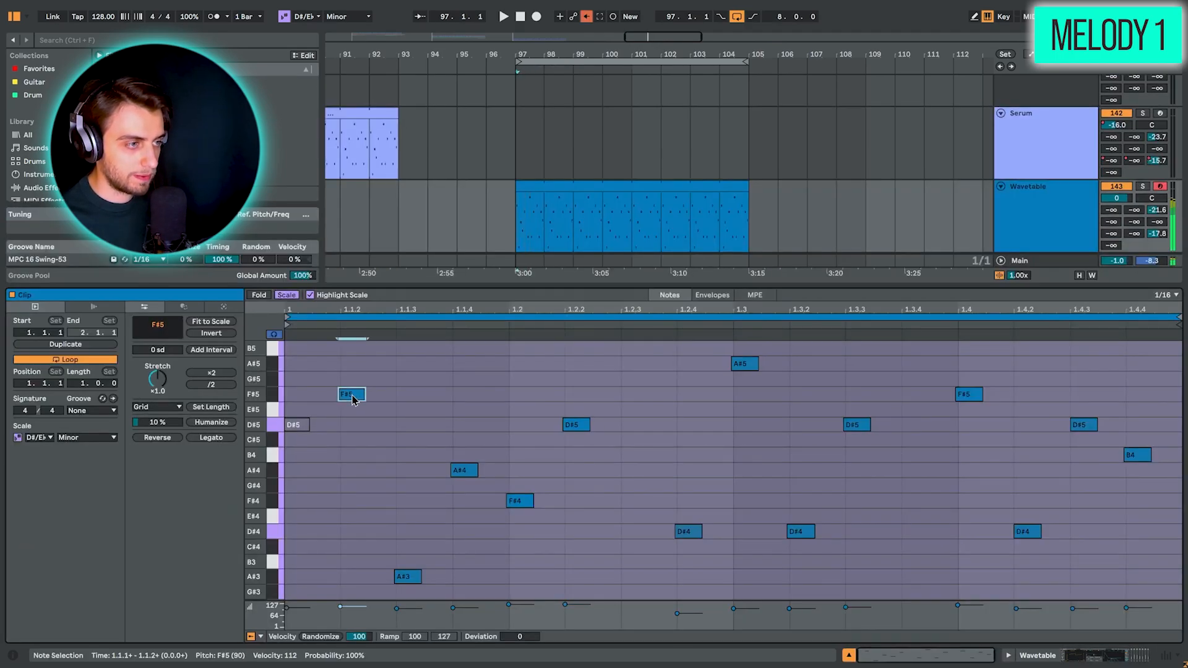
left_click(746, 371)
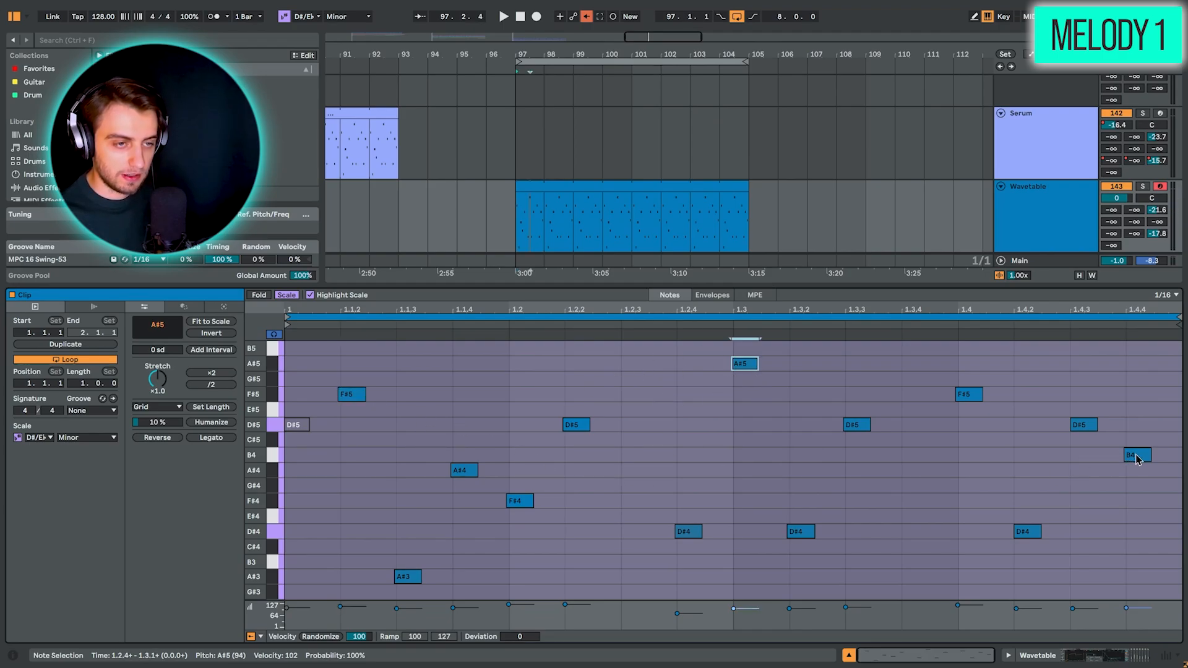
- Add D#4, F#4 and A#4 notes at position 1.4.4, beneath the last B4 note
double_click(1145, 530)
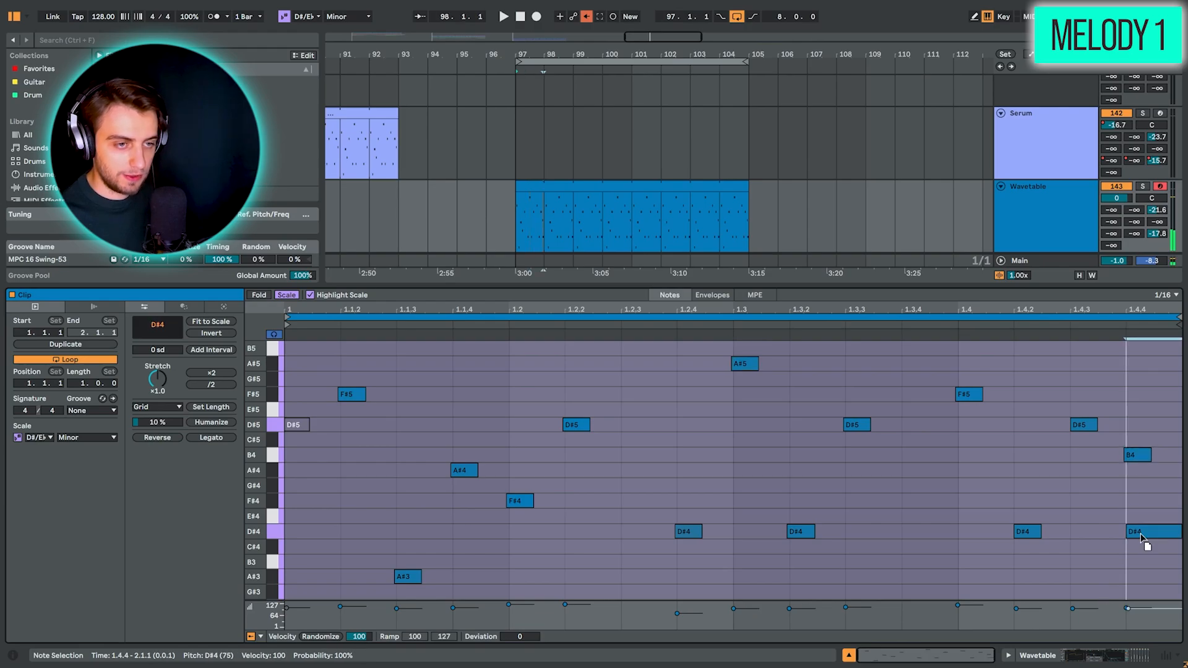
double_click(1147, 501)
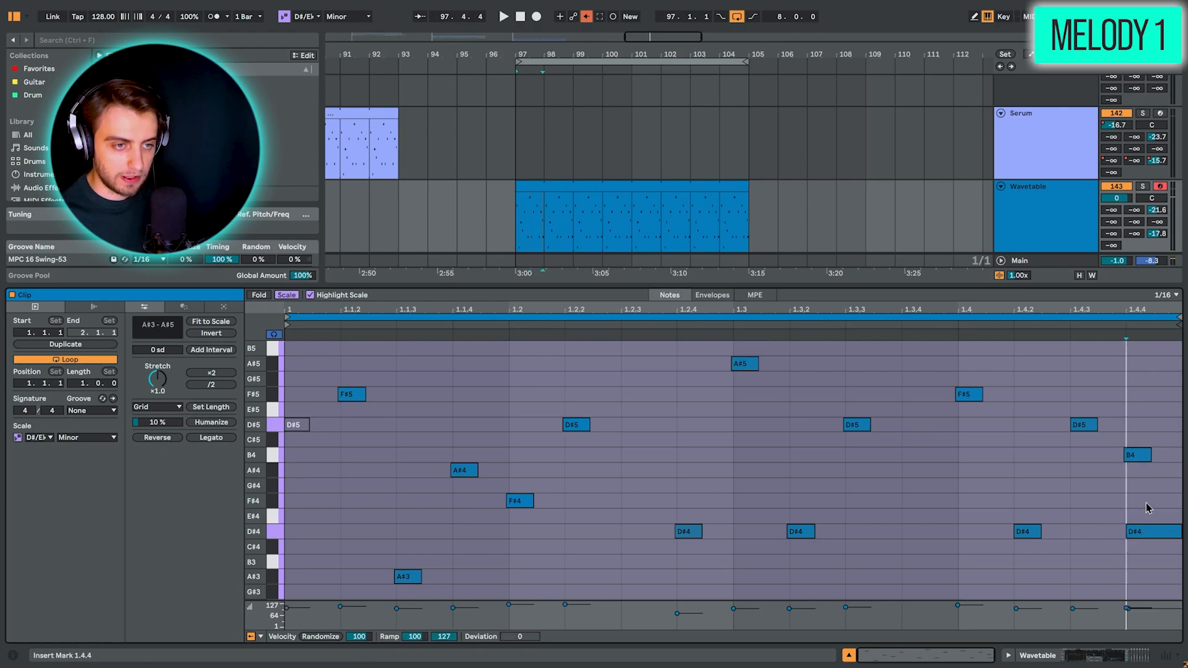
double_click(1147, 470)
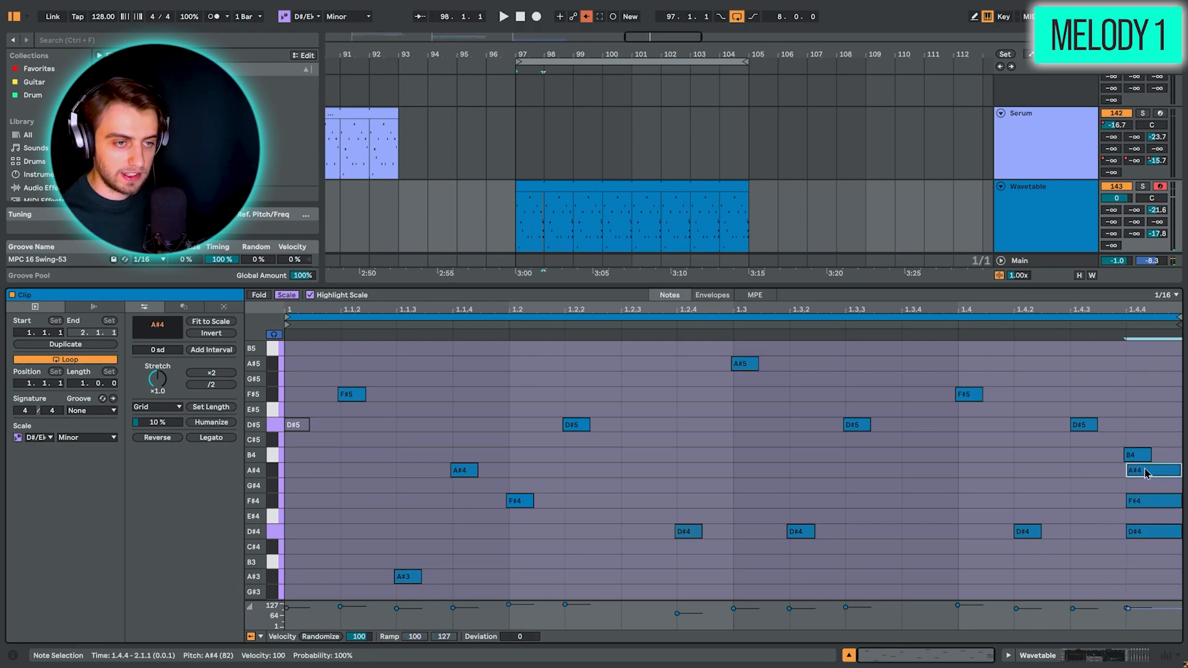
- Delete the D#4, F#4 and A#4 chord notes at position 1.4.4
left_click(1106, 536)
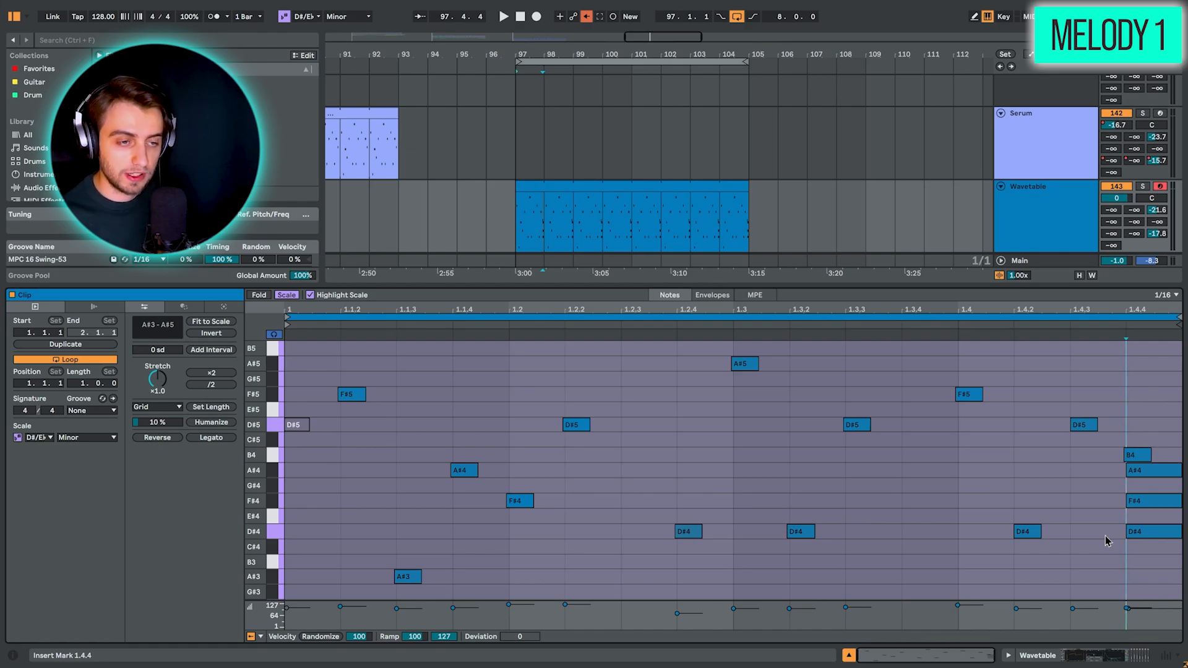
left_click_drag(1108, 541, 1088, 501)
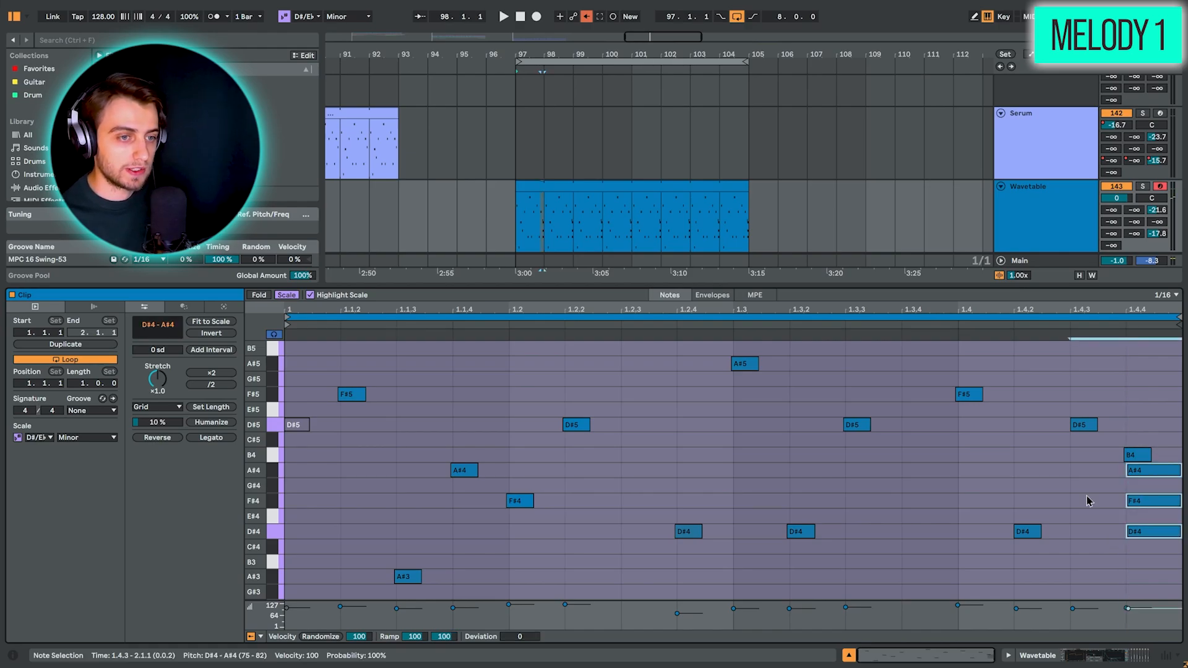
key("Delete")
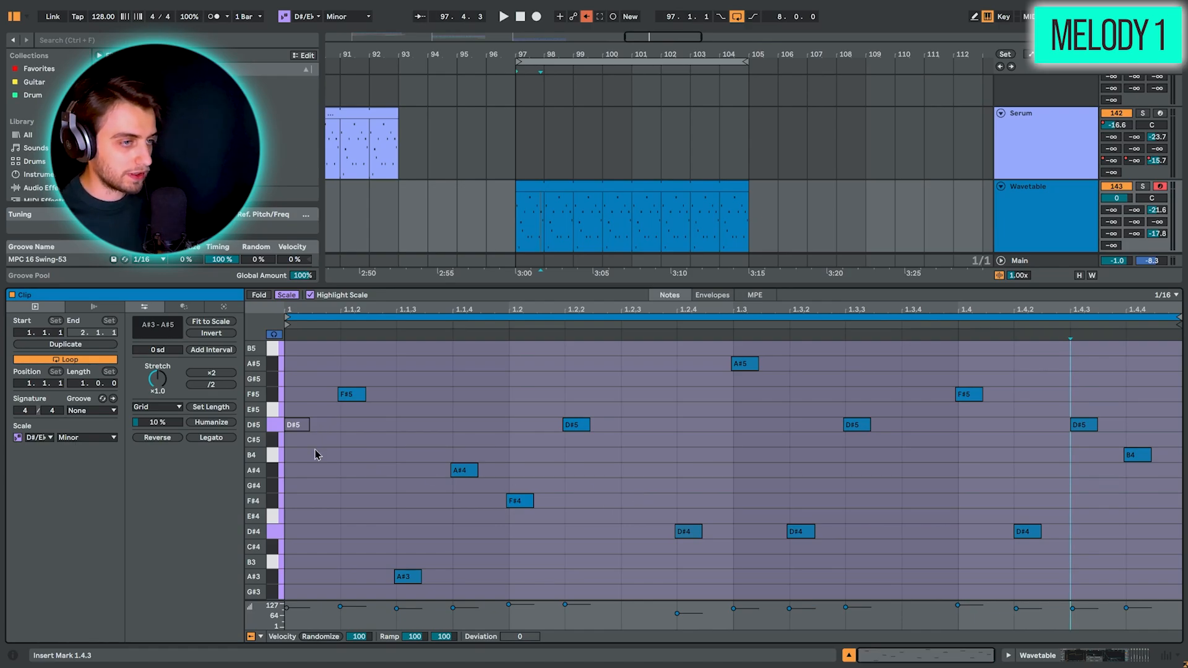
- Add a deactivated F#5 note above the deactivated D#5 at the start of the clip
left_click(297, 424)
double_click(297, 394)
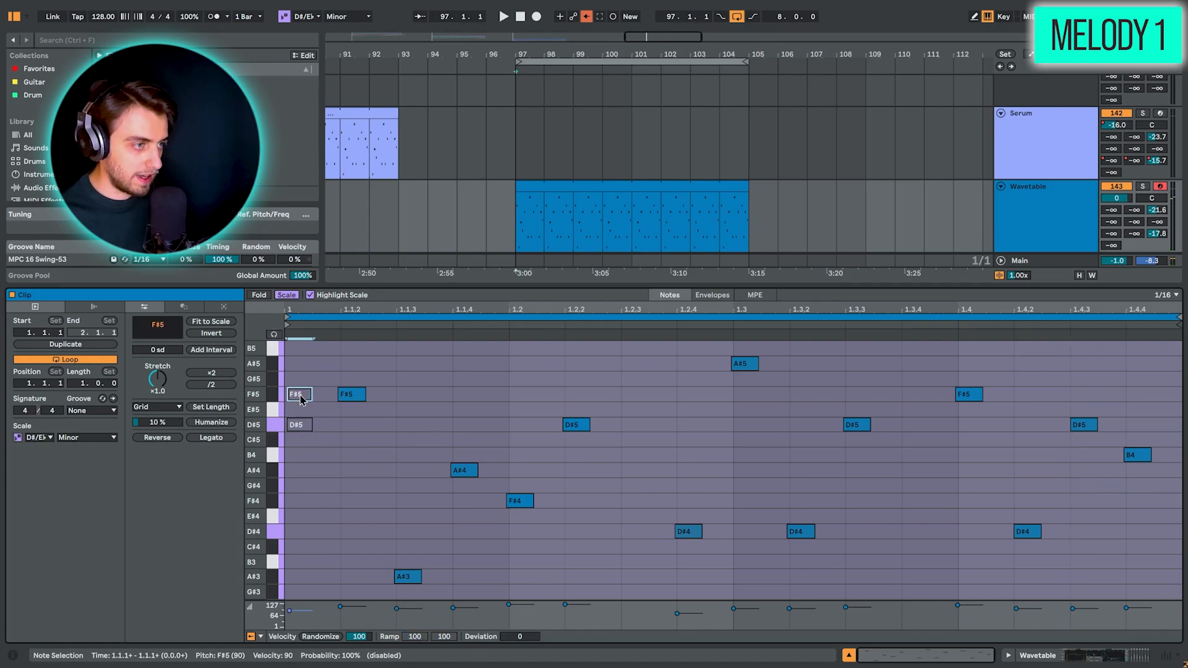
- Add deactivated A#5, A#4, F#4, D#4 and A#3 notes at position 1.1.1, above and below the deactivated F#5 and D#5
double_click(299, 364)
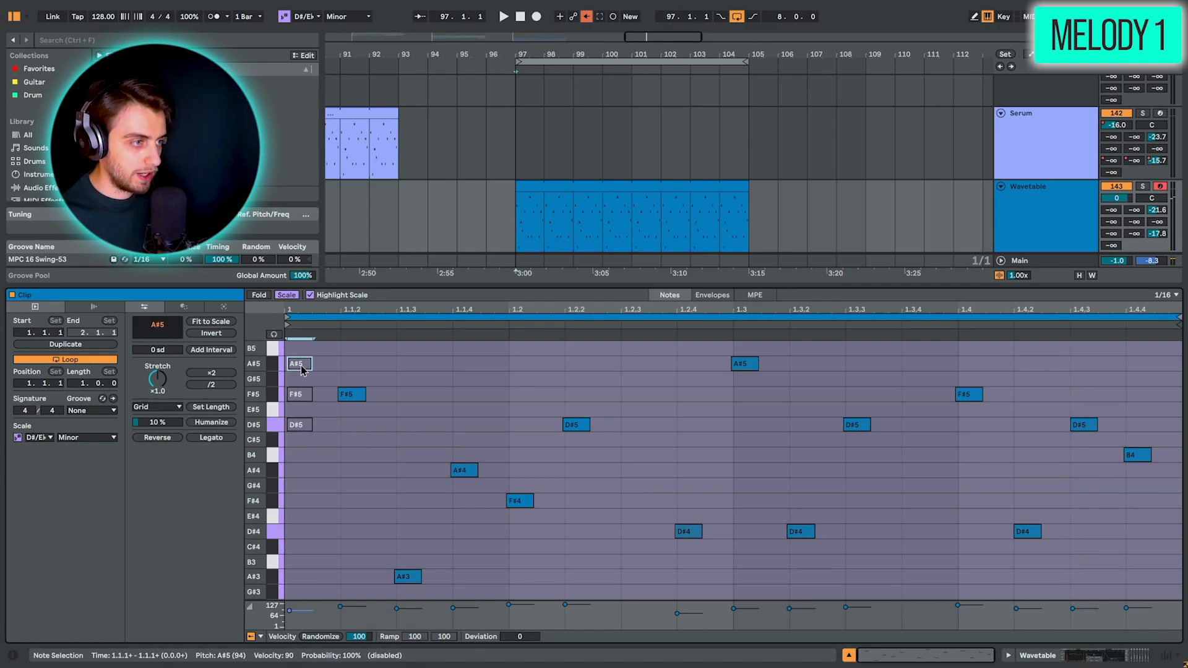
double_click(300, 470)
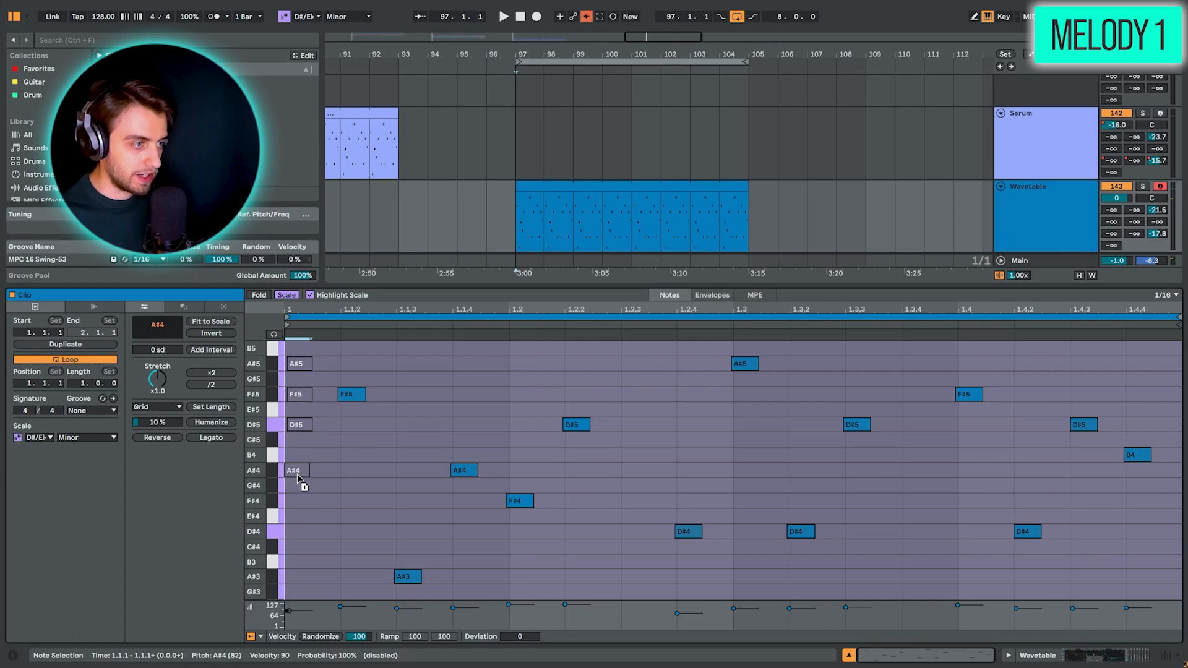
double_click(300, 501)
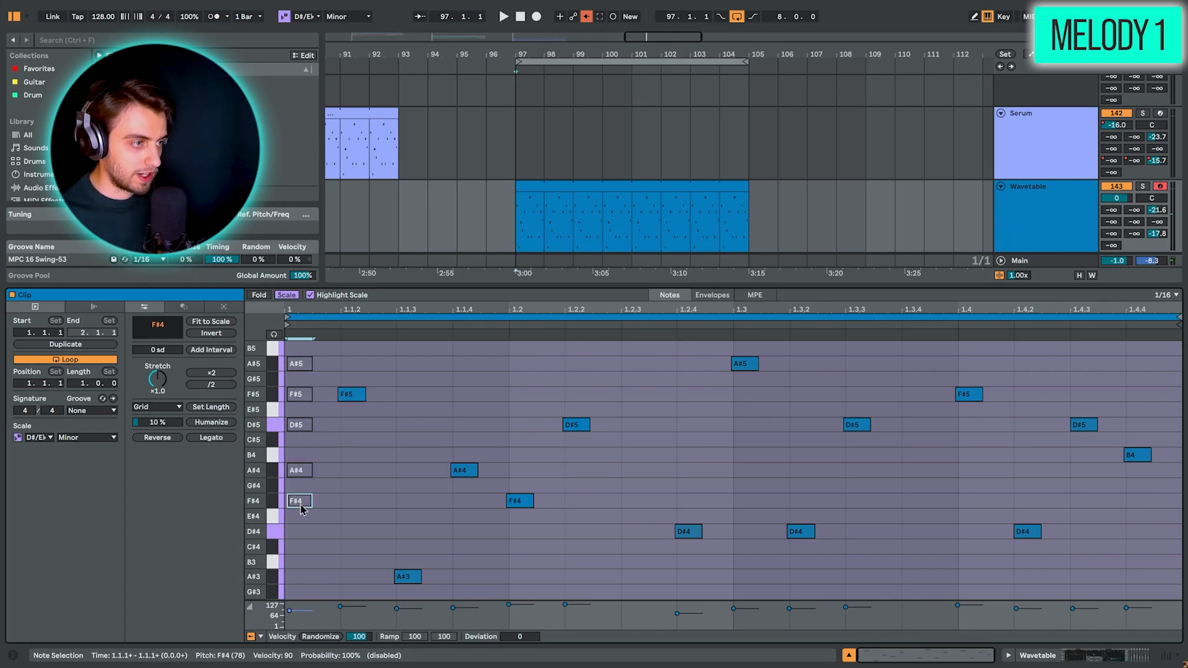
double_click(299, 531)
double_click(299, 576)
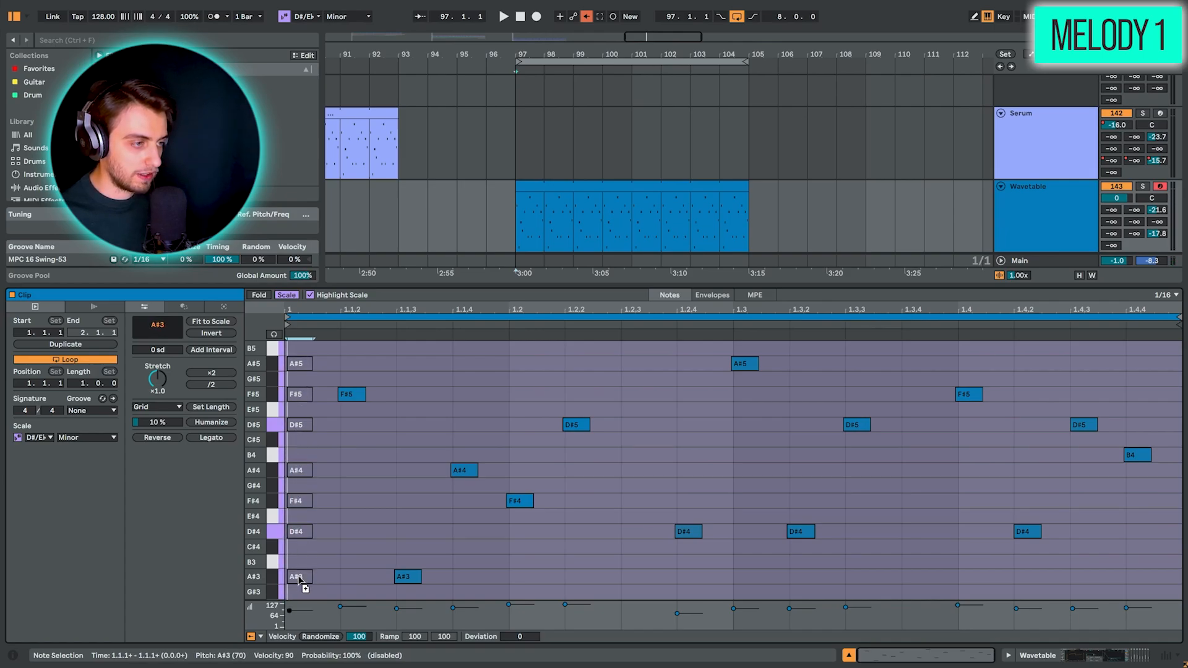
- Delete all the deactivated notes from A#3 to A#5 stacked at position 1.1.1
left_click_drag(303, 592, 308, 350)
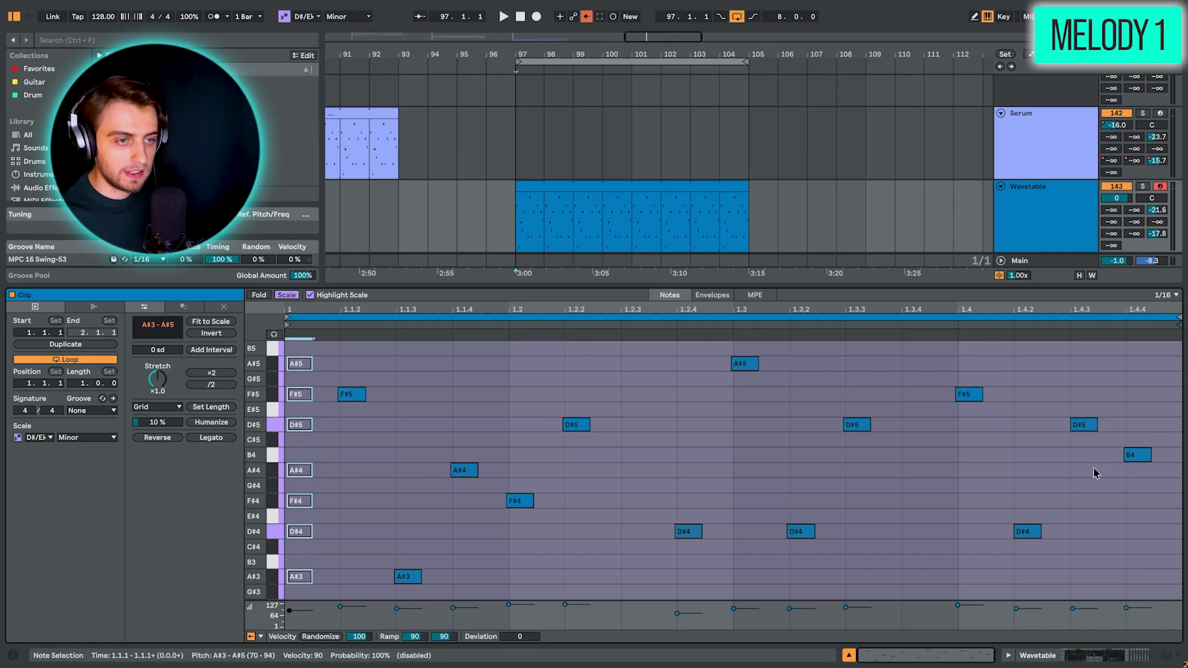
key("Delete")
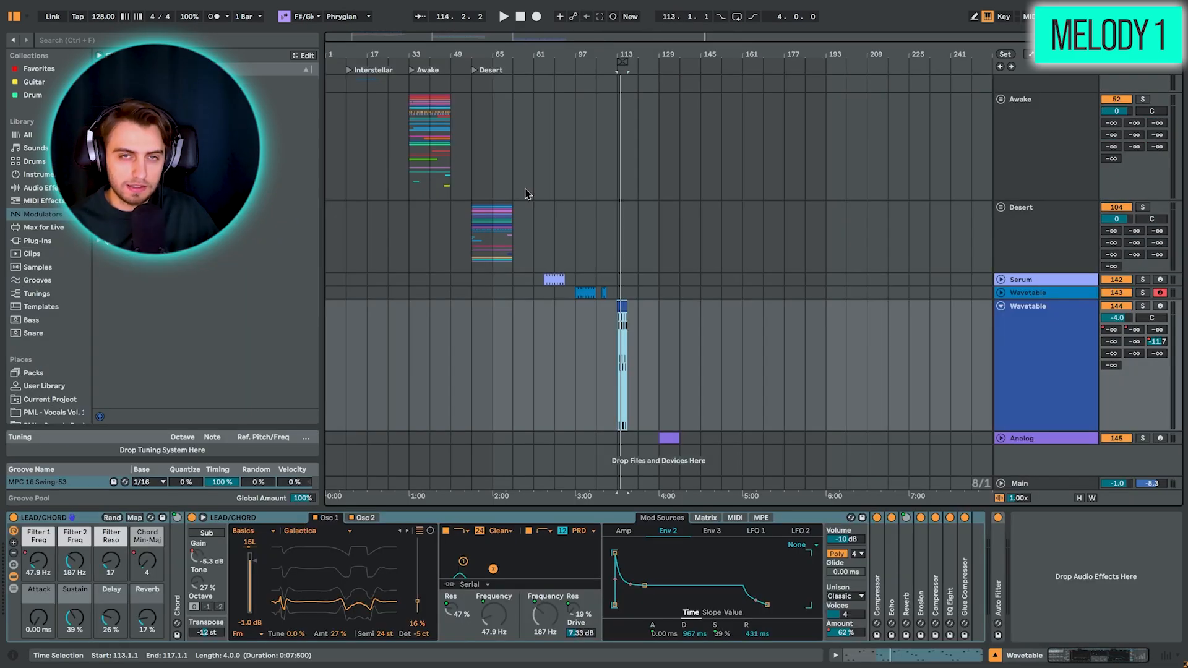
- Play the Awake arrangement from bar 33
scroll(532, 198, "up", 3)
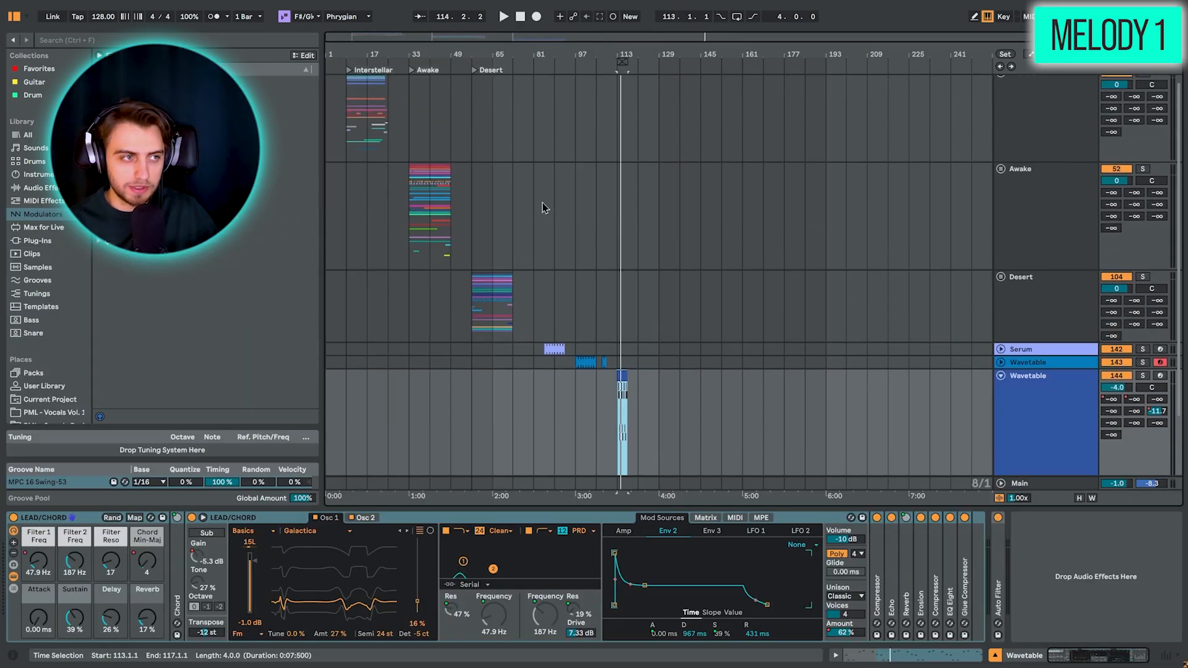
left_click(411, 223)
key("space")
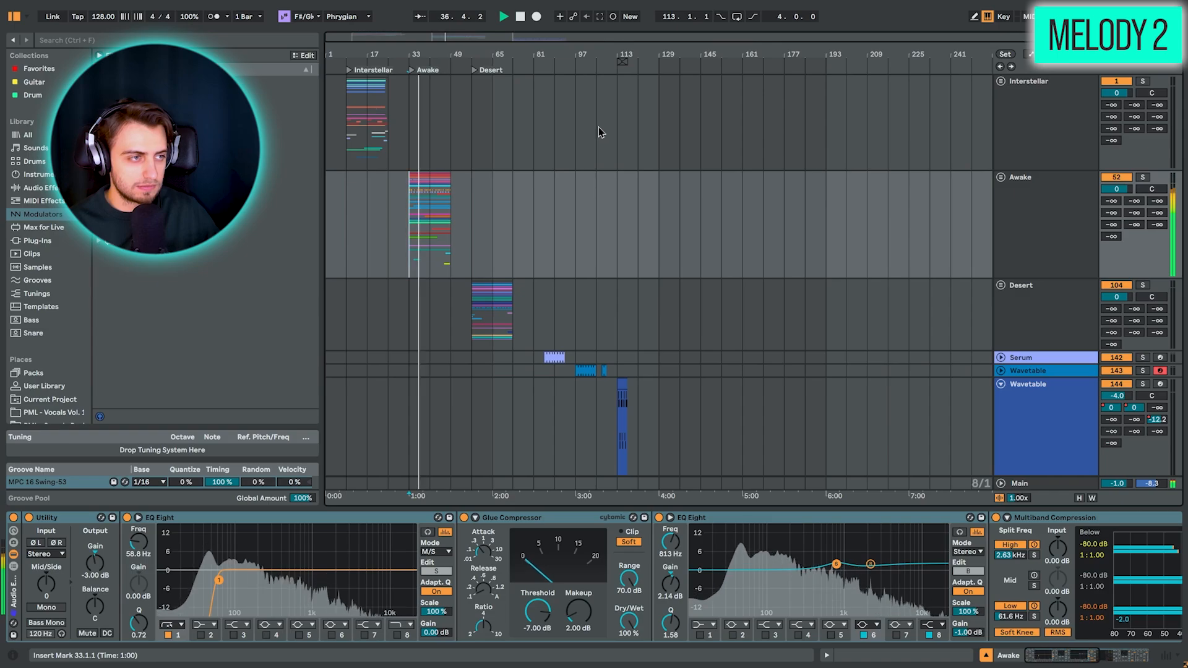
- Unfold the Awake group to show its individual tracks during playback
left_click(1001, 177)
scroll(535, 297, "down", 1)
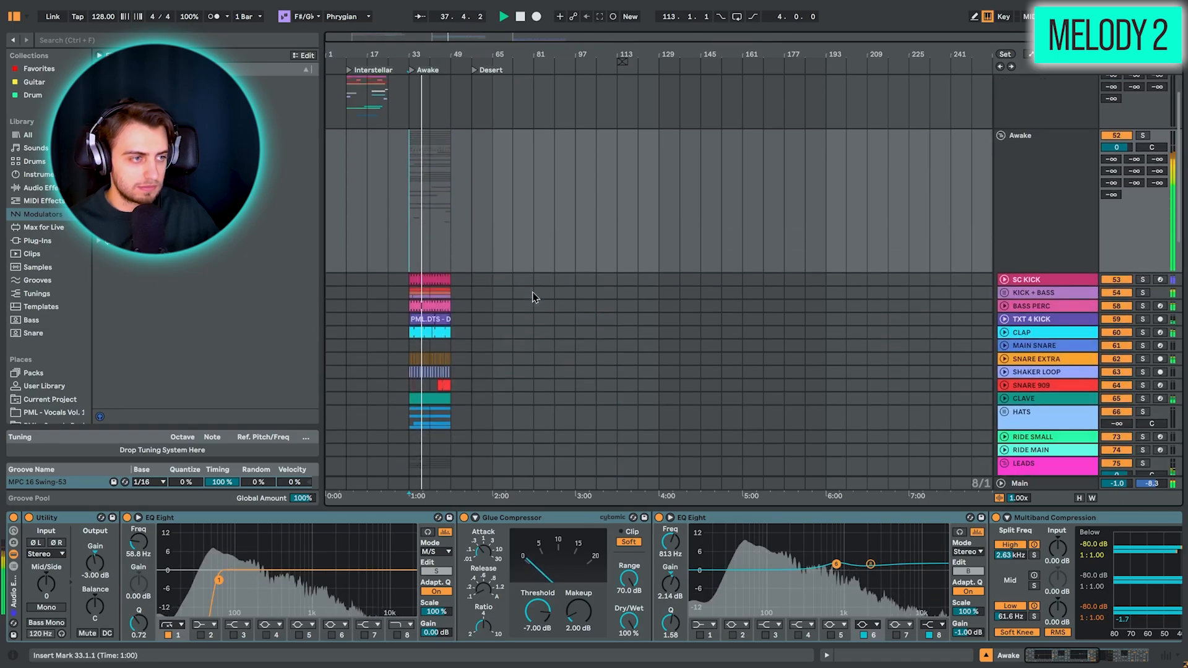
scroll(535, 297, "down", 1)
left_click_drag(428, 54, 594, 145)
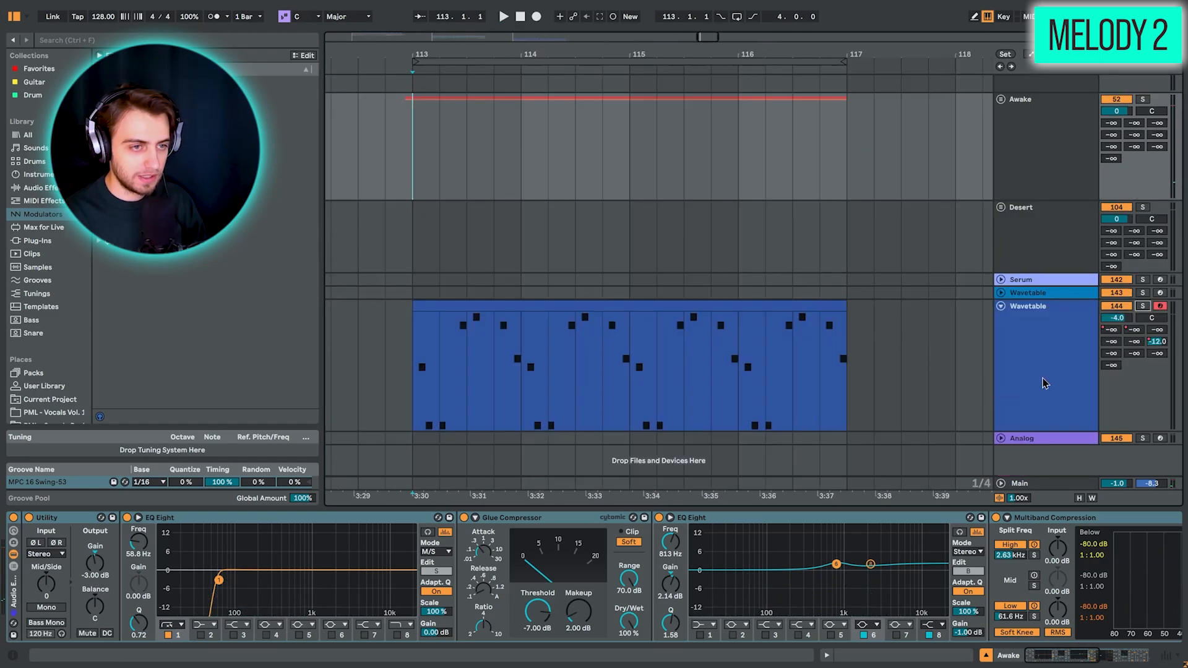
- Select the expanded dark blue Wavetable track and play its melody from bar 113
left_click(1044, 383)
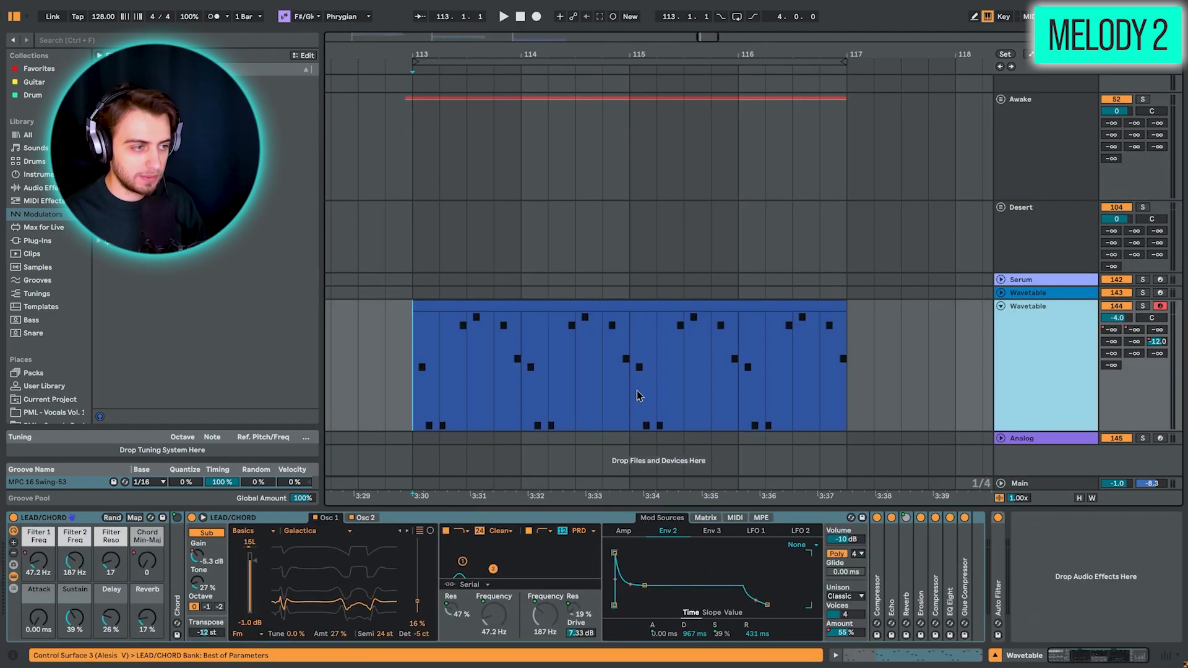
left_click(410, 376)
key("space")
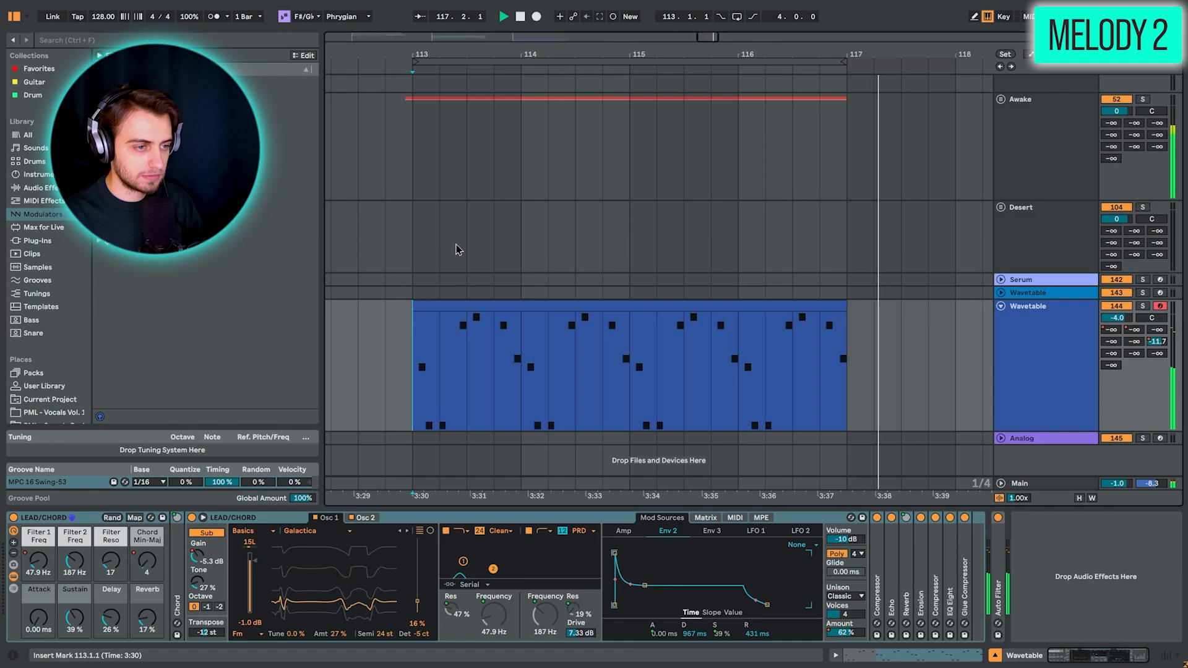
key("space")
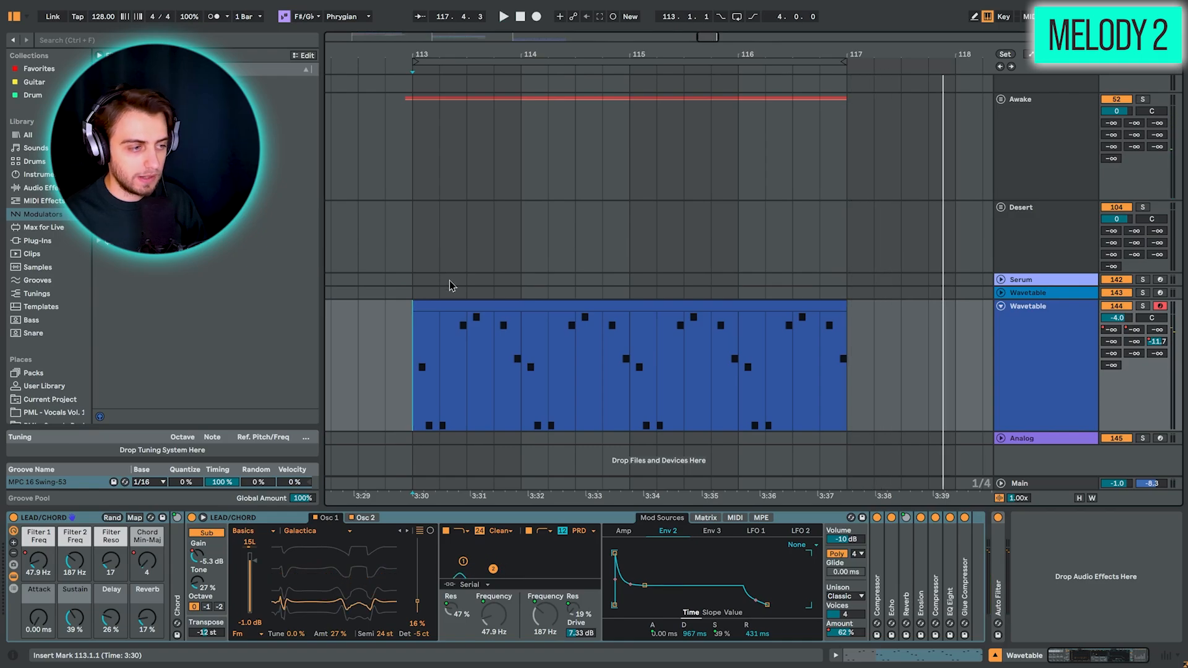
- Solo the dark blue Wavetable track and audition the LEAD/CHORD sound with Osc 1 switched off
left_click(1143, 306)
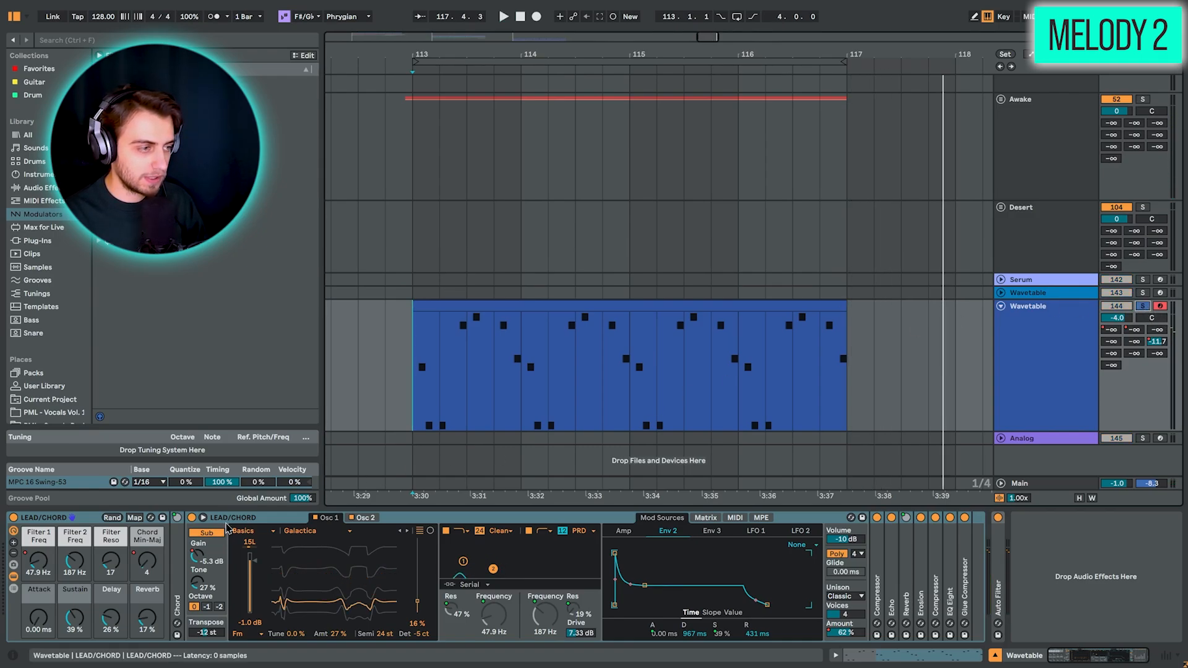
left_click(315, 517)
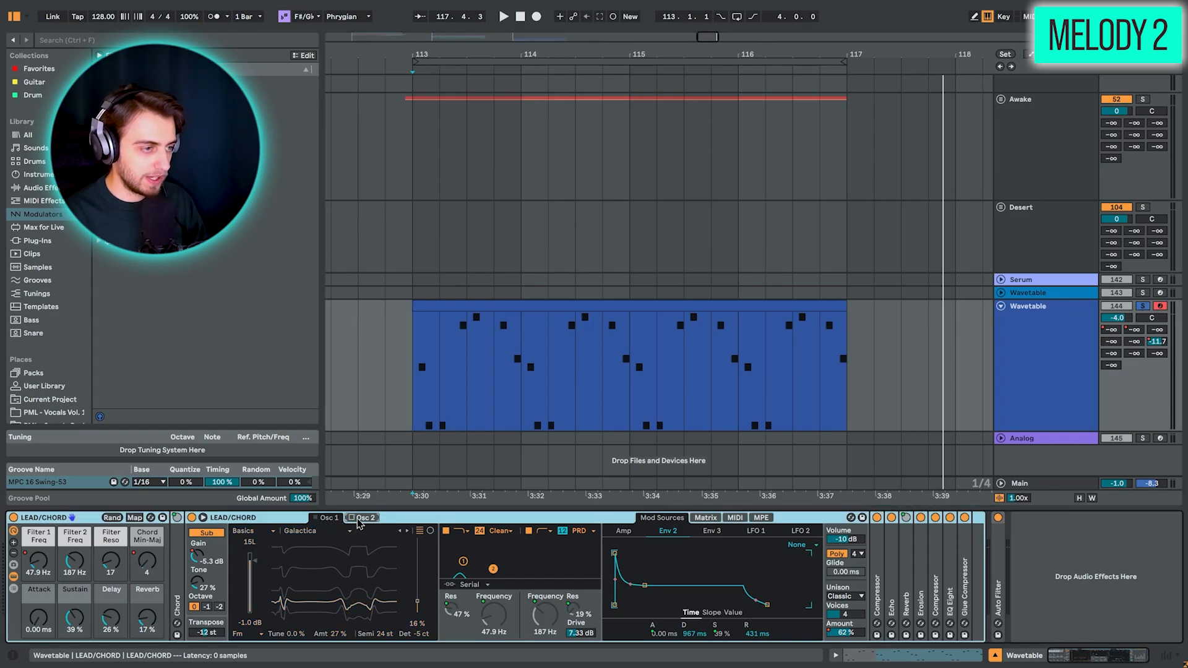
key("space")
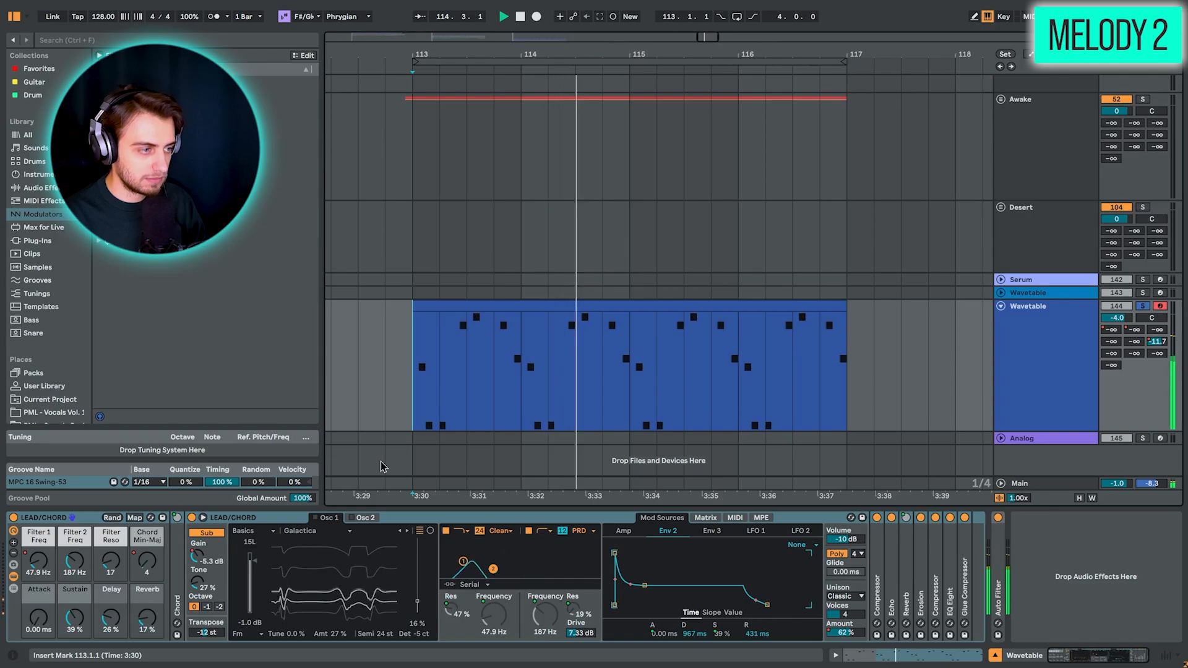
key("space")
- View the Osc 2 and Osc 1 settings of the LEAD/CHORD Wavetable and play the melody
left_click(370, 519)
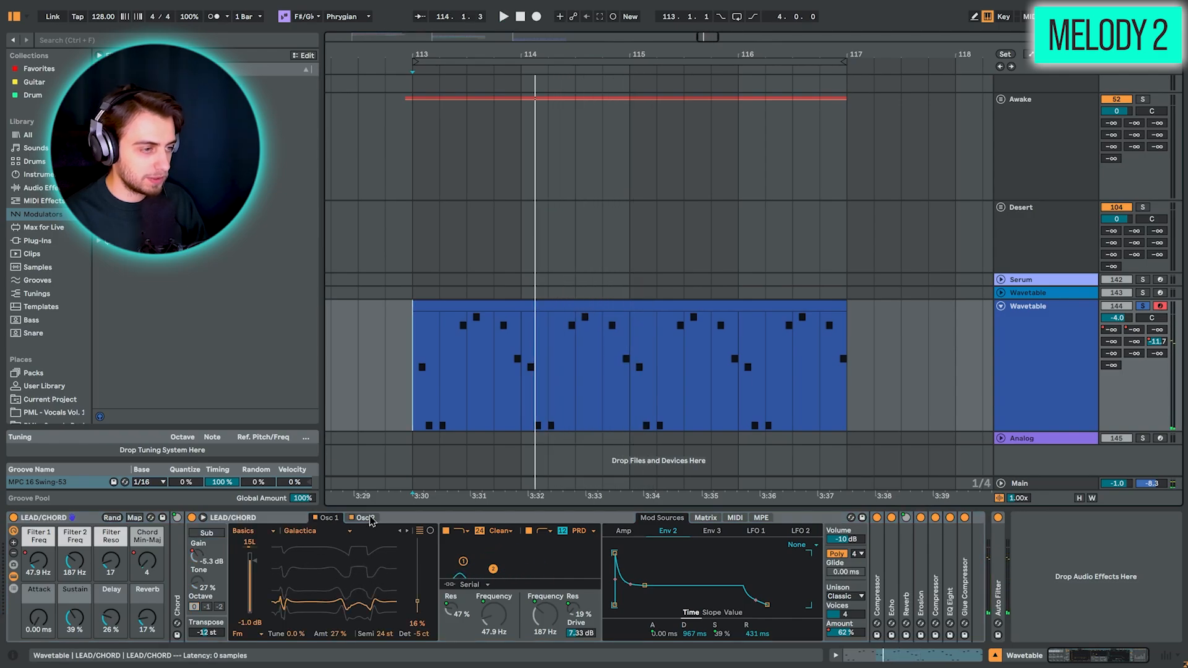
left_click(334, 519)
key("space")
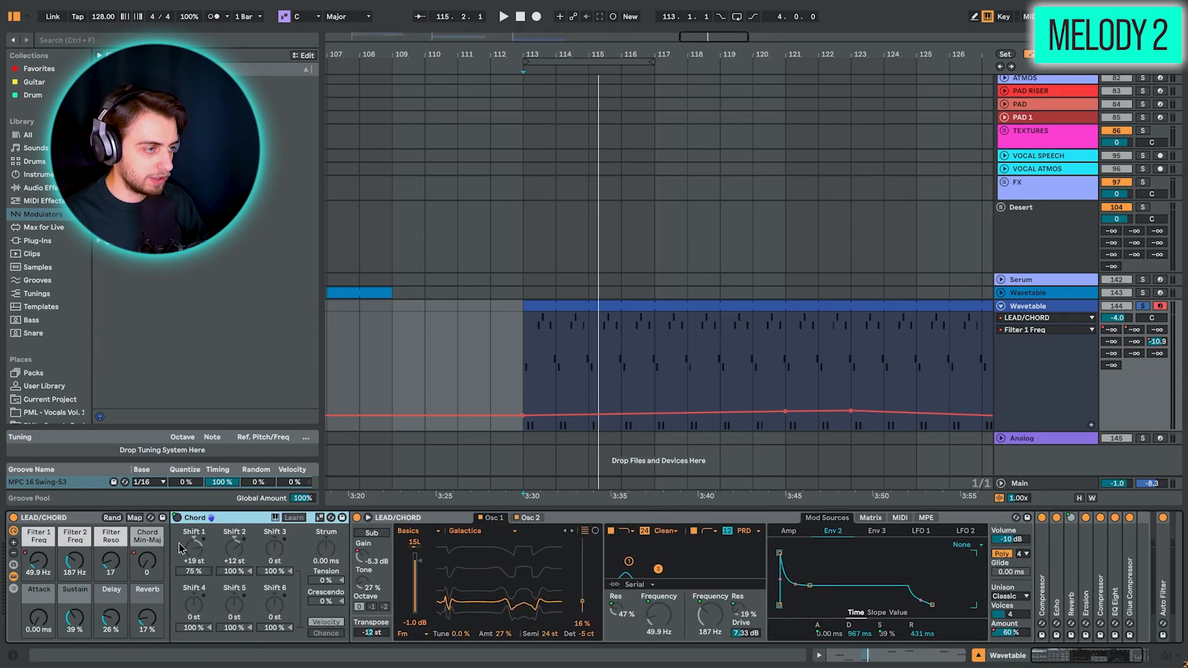
- Inspect the Chord device's shifts and the Chord Min-Maj macro's automation, and play the melody from bar 113
double_click(177, 553)
left_click(235, 552)
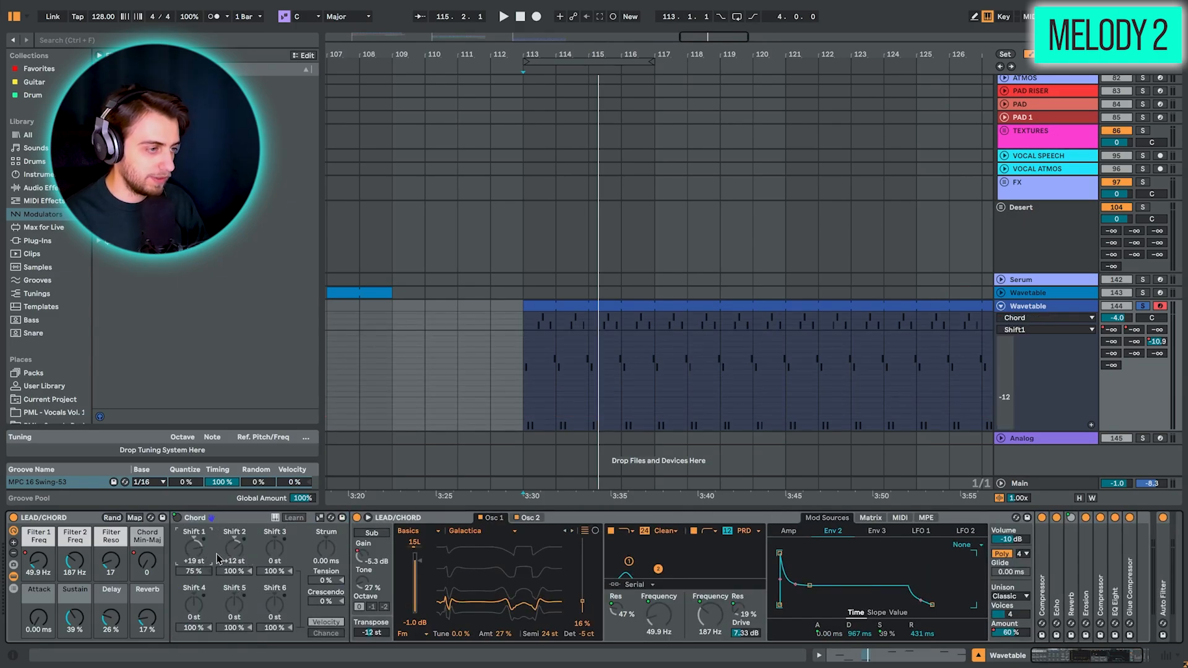
right_click(149, 561)
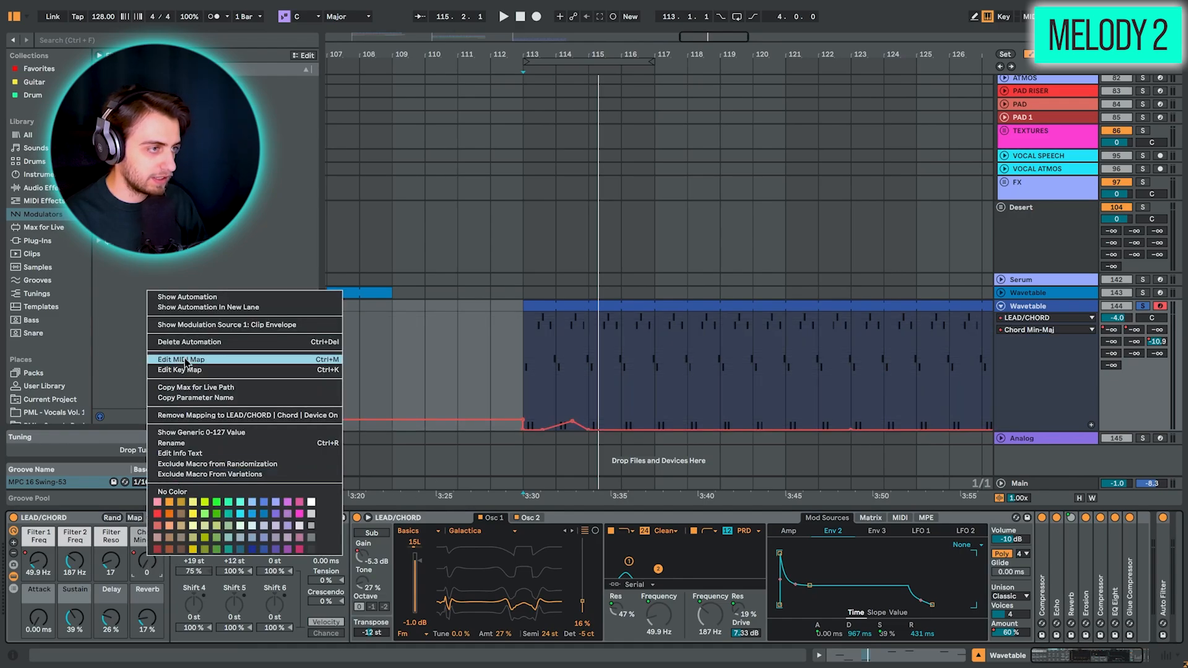
left_click(579, 396)
left_click_drag(567, 51, 566, 90)
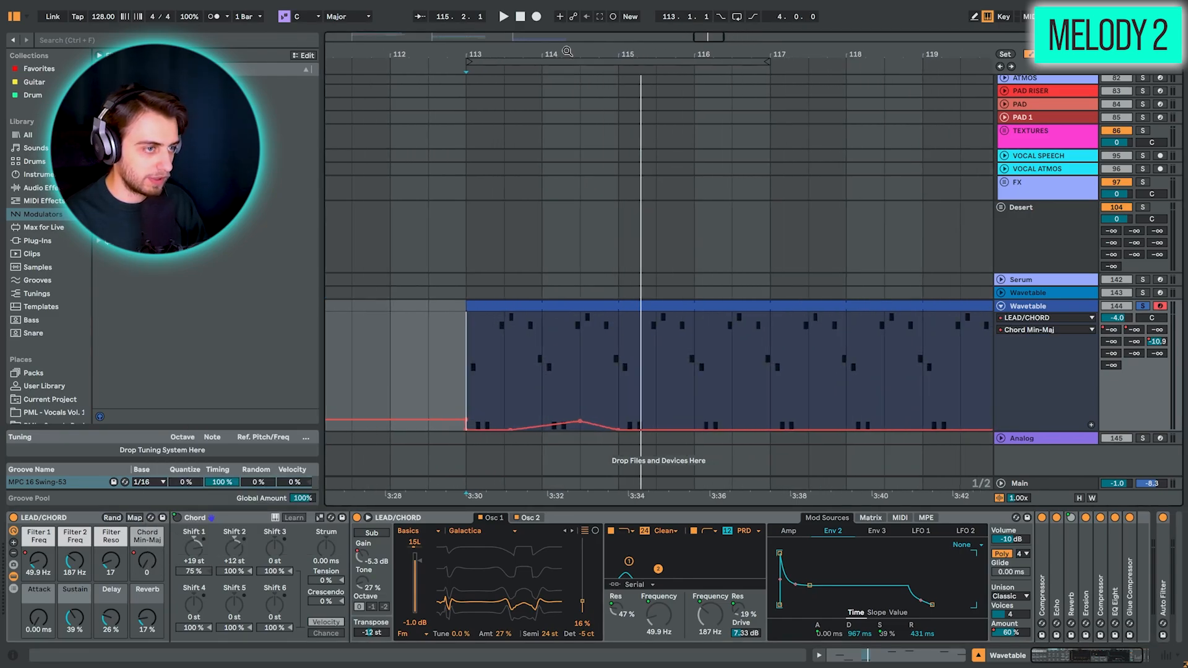
key("space")
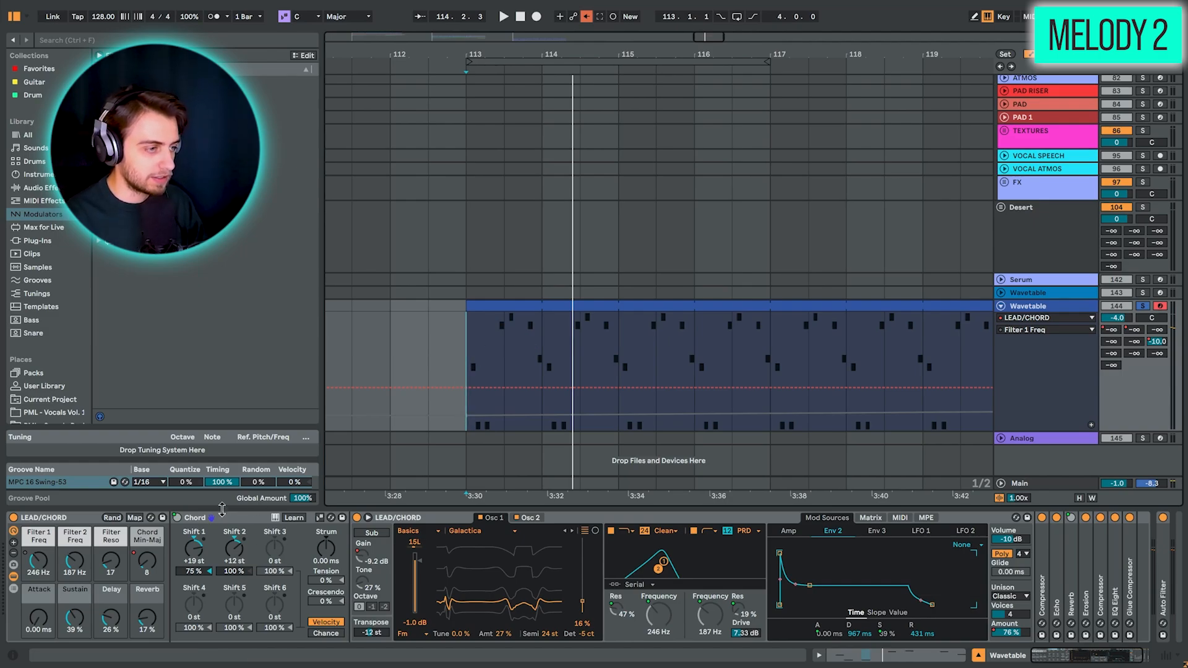
- Collapse the Chord device and delete the melody clip starting at bar 113 on the Wavetable track
double_click(253, 521)
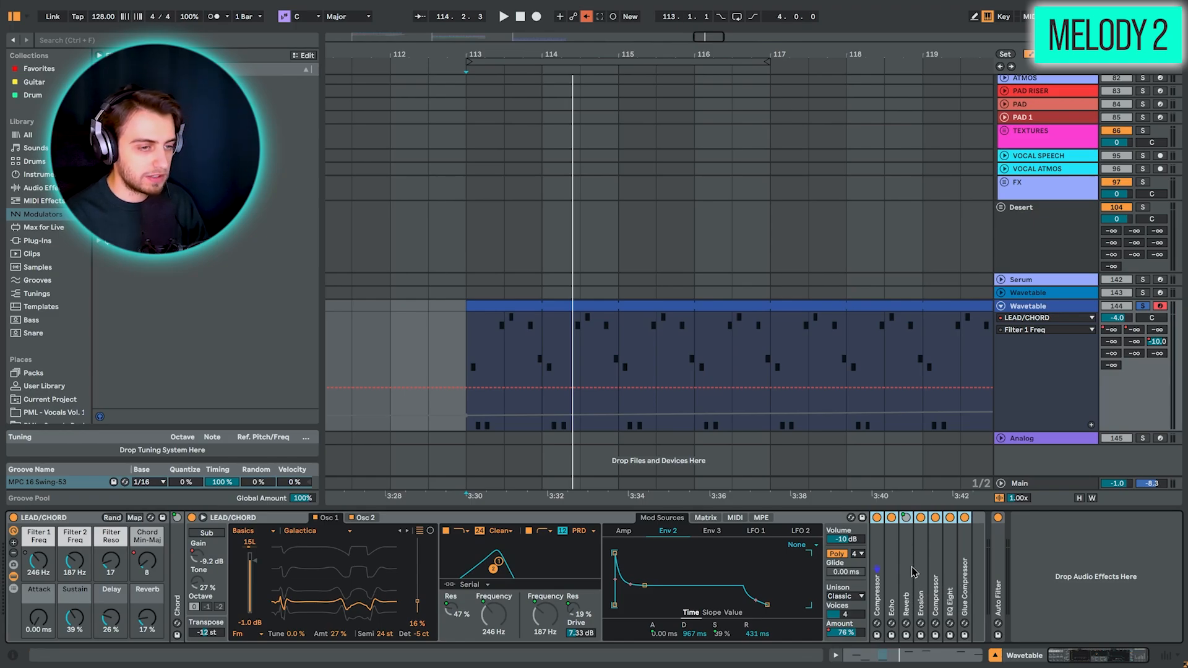
left_click(706, 308)
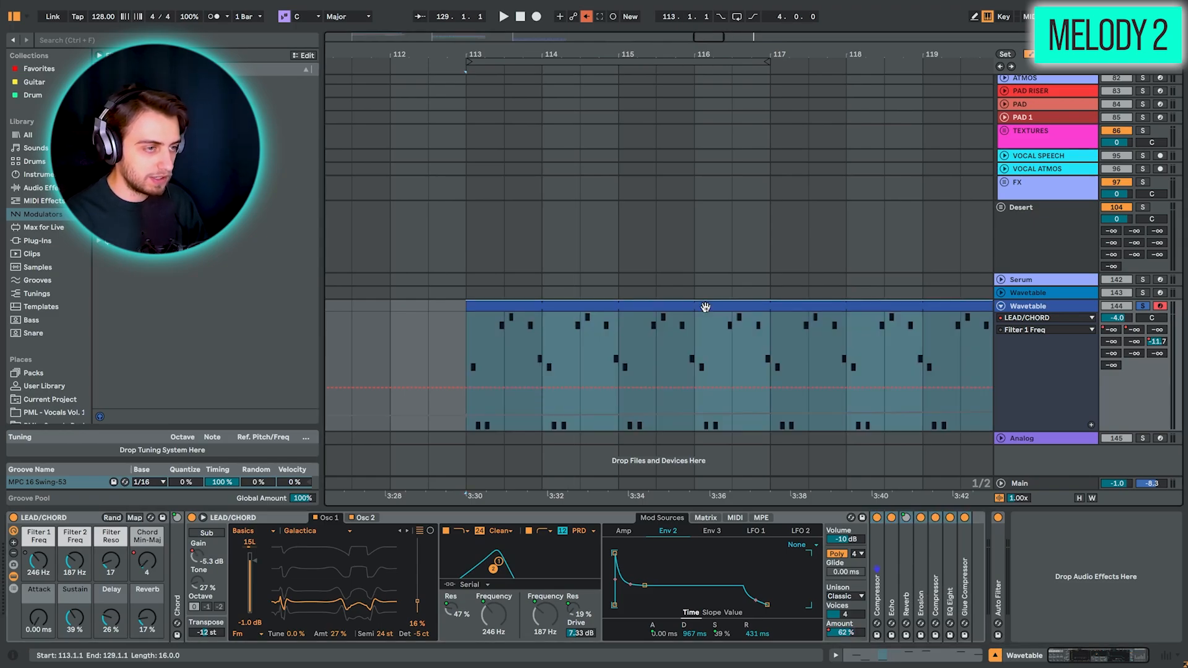
key("Delete")
key("space")
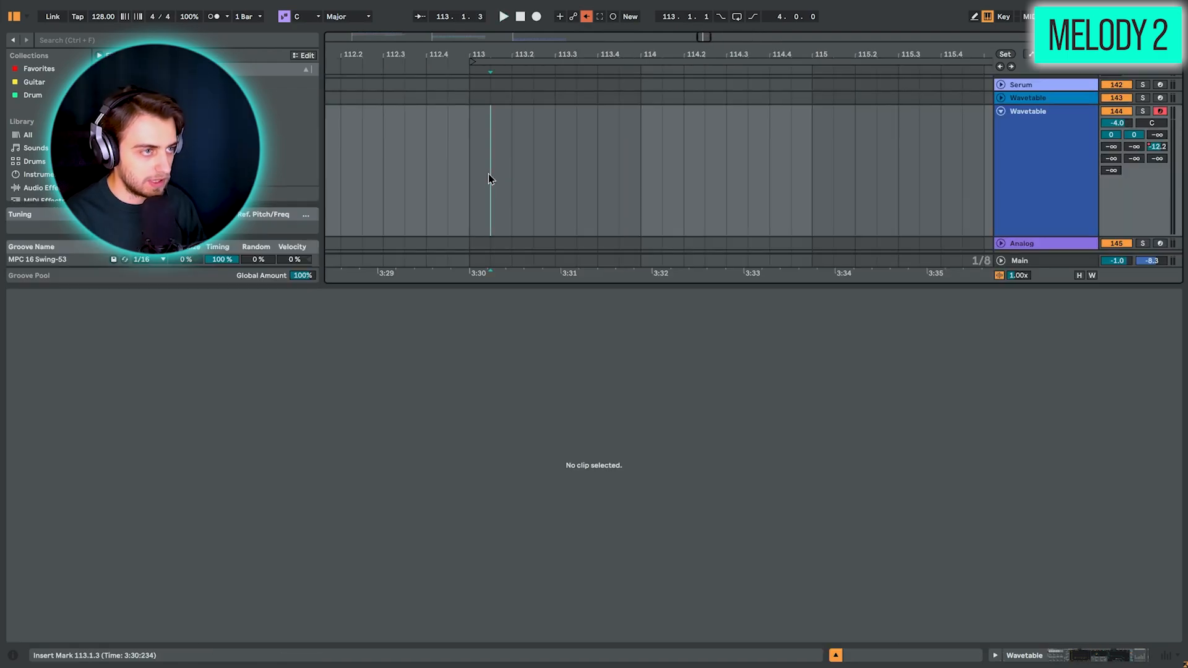
- Insert an empty one-bar MIDI clip at bar 113 on the Wavetable track and set its scale to F#/Gb Phrygian
left_click_drag(469, 179, 646, 178)
key("ctrl+shift+m")
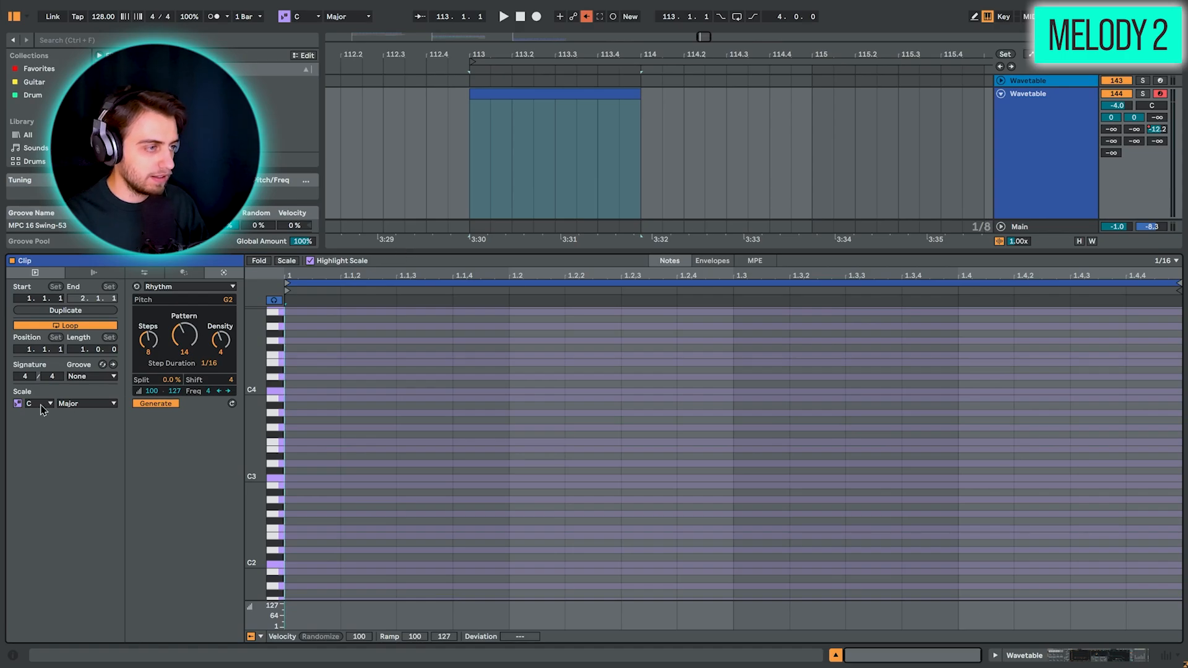
left_click(43, 408)
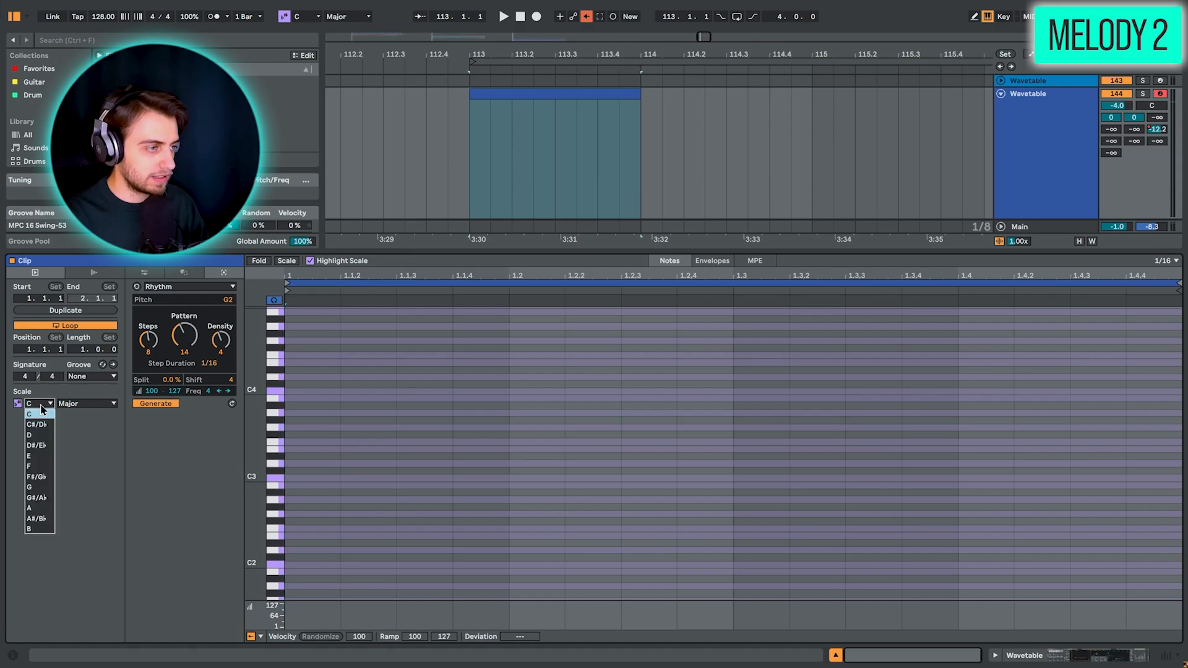
left_click(42, 477)
left_click(87, 404)
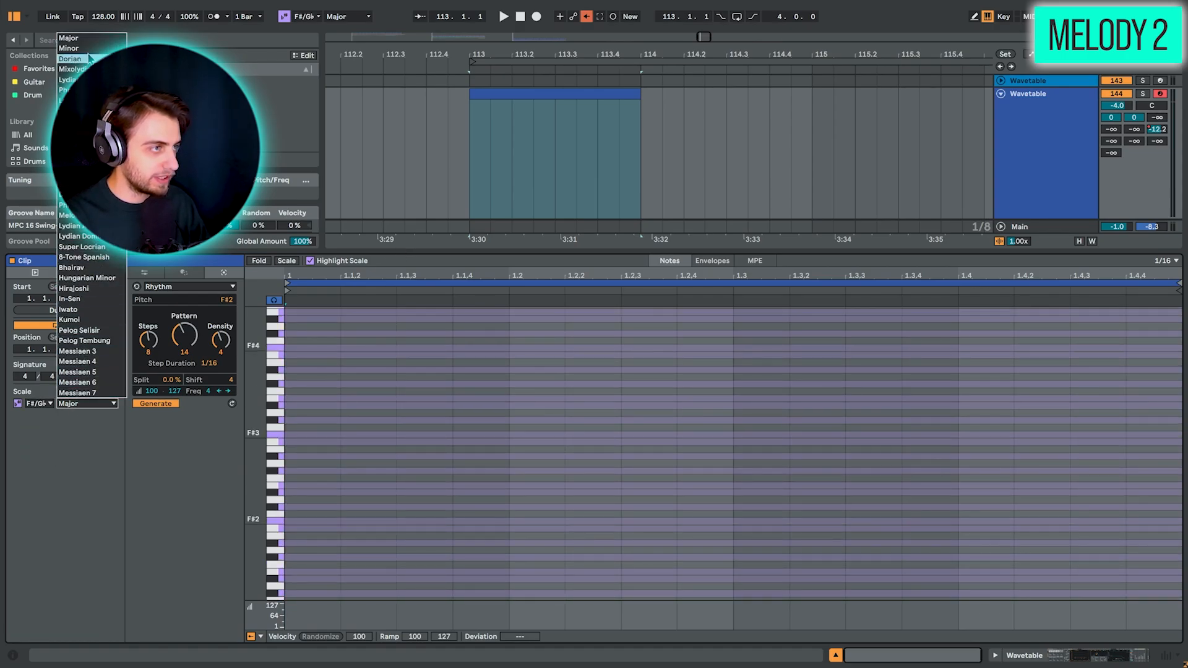
left_click(69, 90)
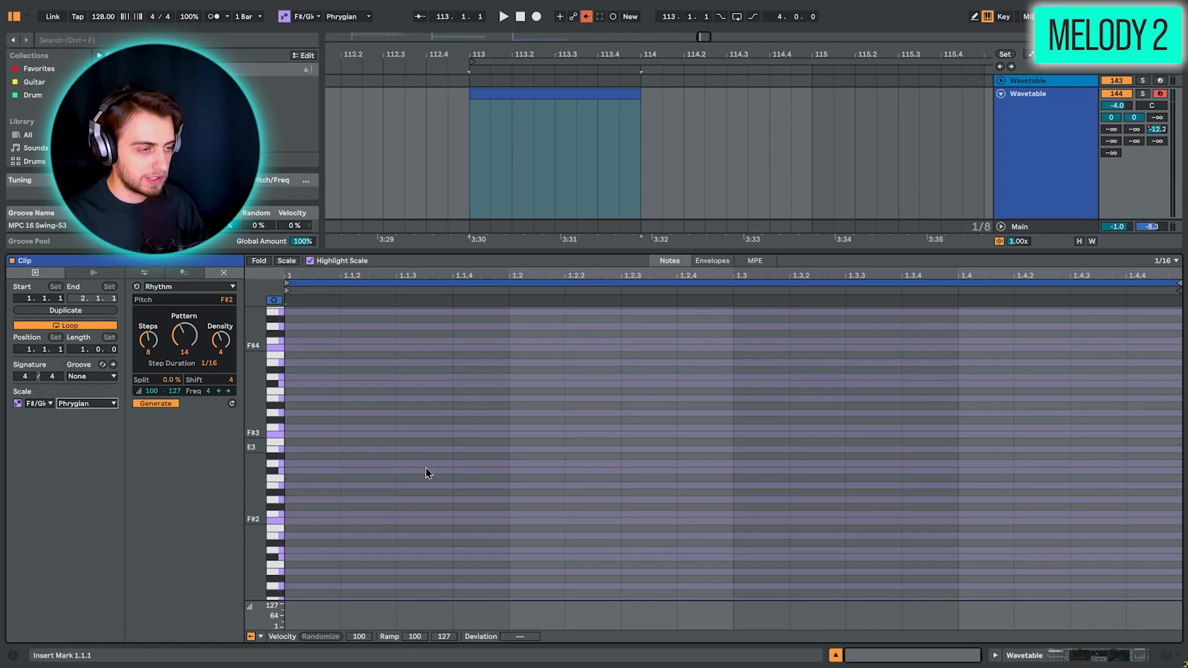
- Add an F#2 note at the start of the clip and a G2 note at position 1.1.2
double_click(314, 521)
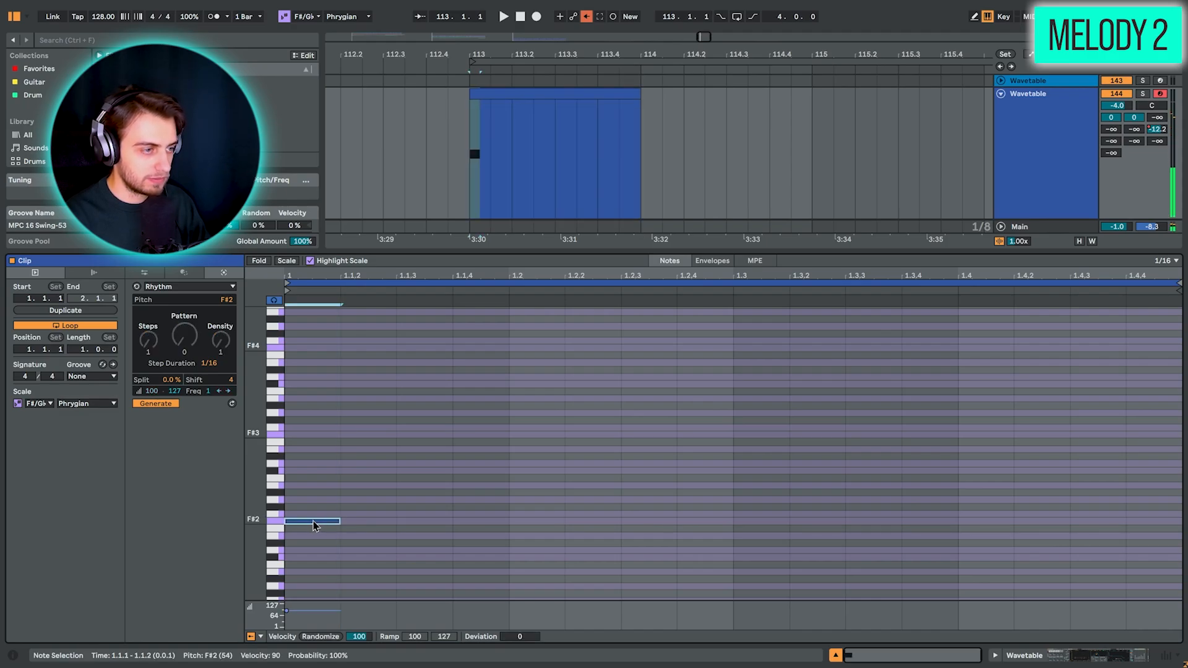
double_click(371, 514)
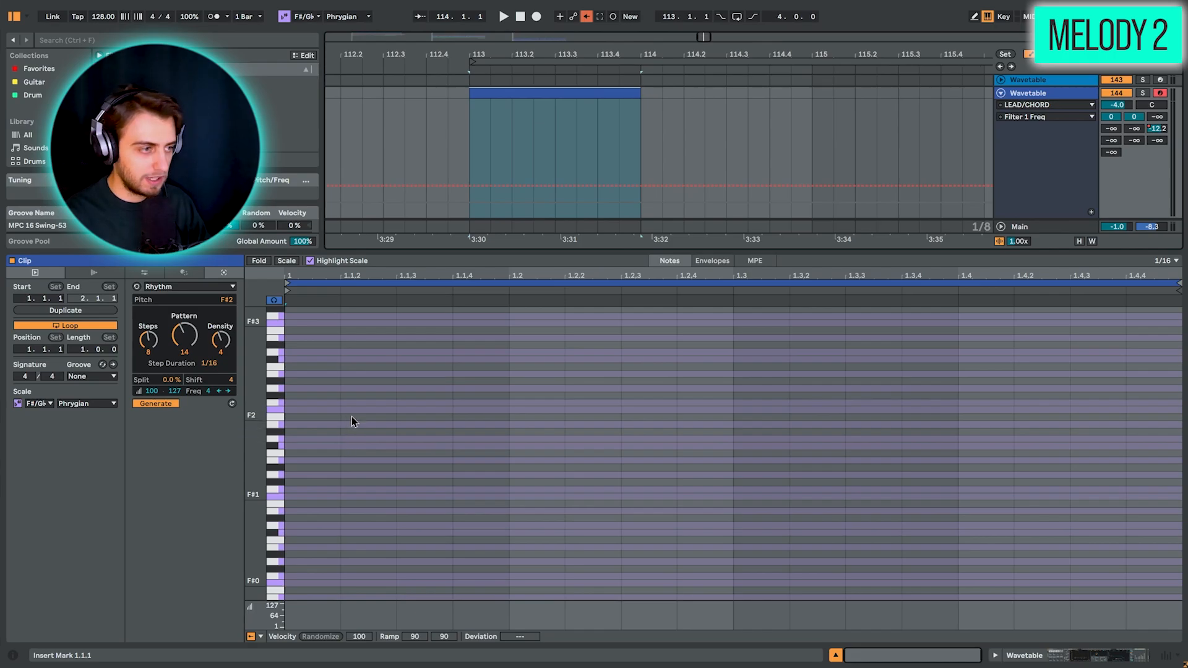
- Place a 1/16 G2 note at position 1.1.2 and a 1/16 F#2 note at position 1.2.1
double_click(380, 403)
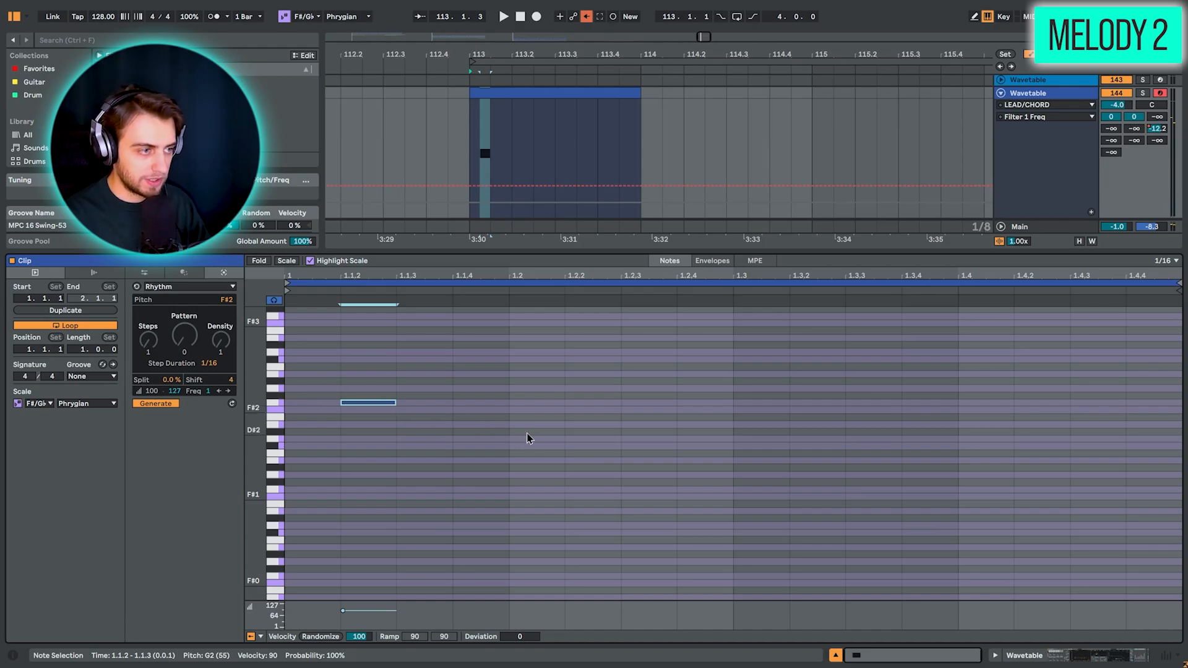
double_click(520, 409)
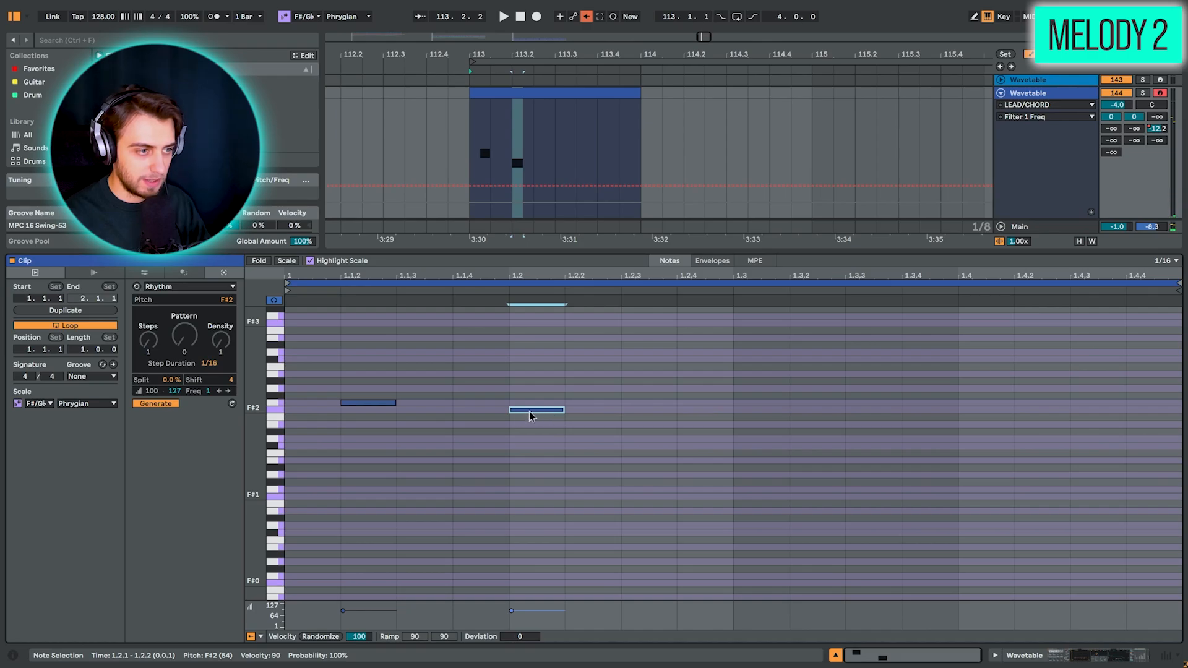
- Limit the note editor to the pitches of the scale and delete the F#2 note at position 1.2.1
left_click(286, 261)
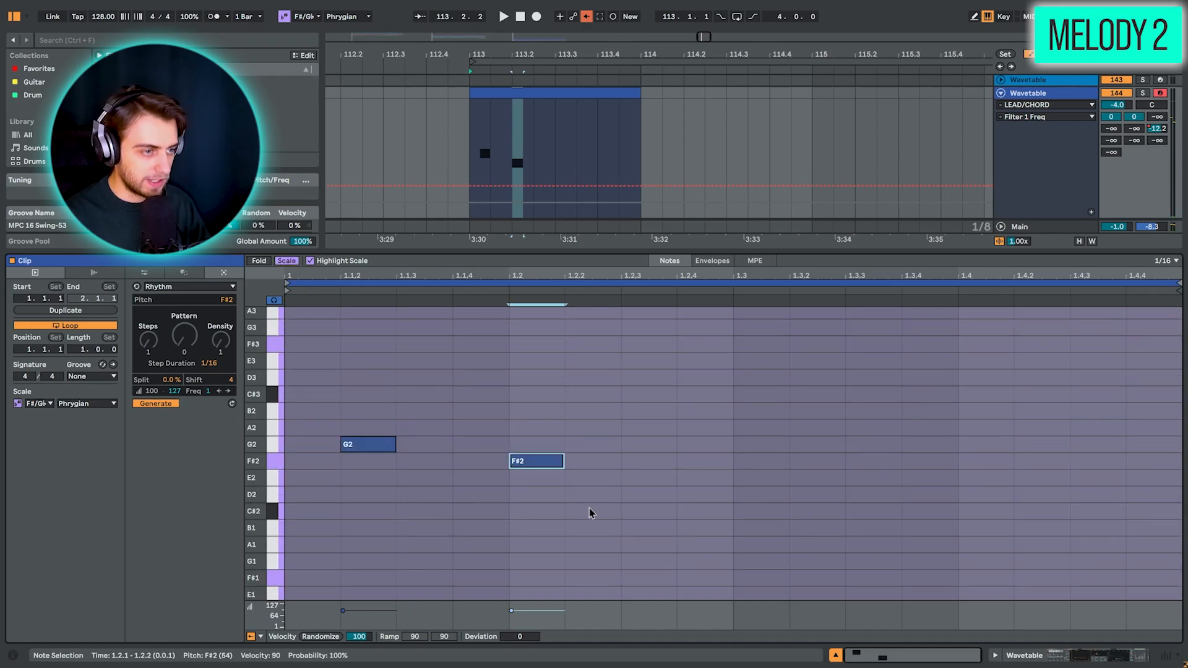
scroll(594, 498, "down", 2)
key("Delete")
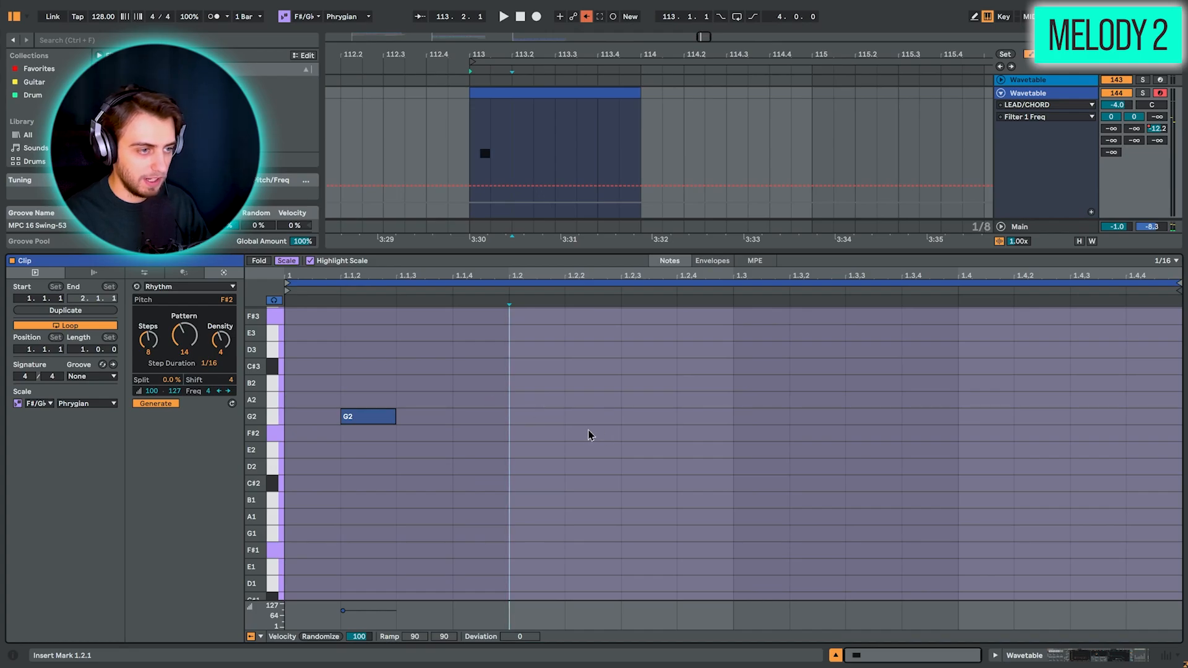
- Add 1/16 notes F#2 at 1.2.2, D2 at 1.2.4, C#2 at 1.3.2 and F#1 at 1.3.3, and play the clip
left_click(571, 433)
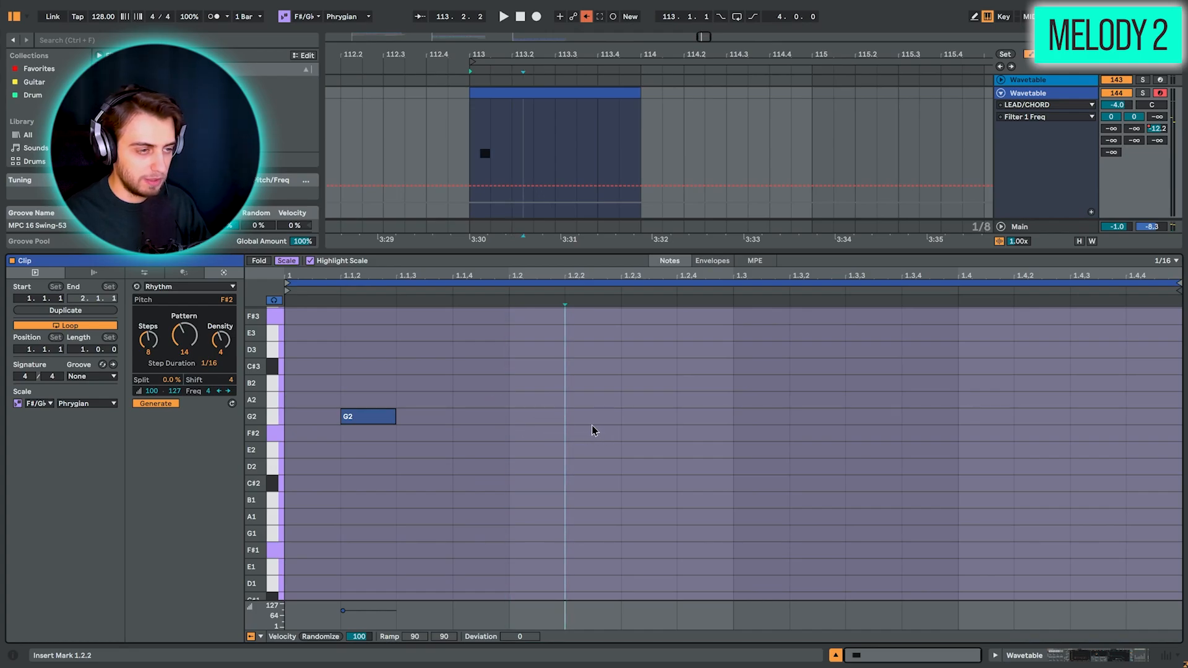
key("b")
left_click(591, 433)
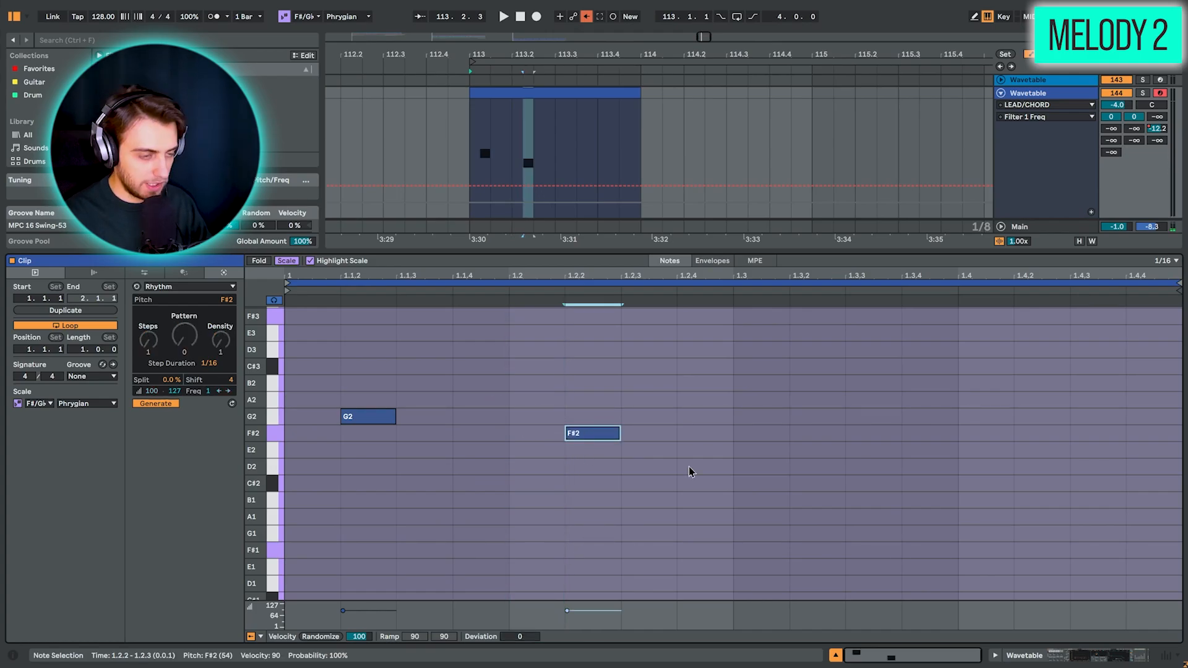
left_click(704, 467)
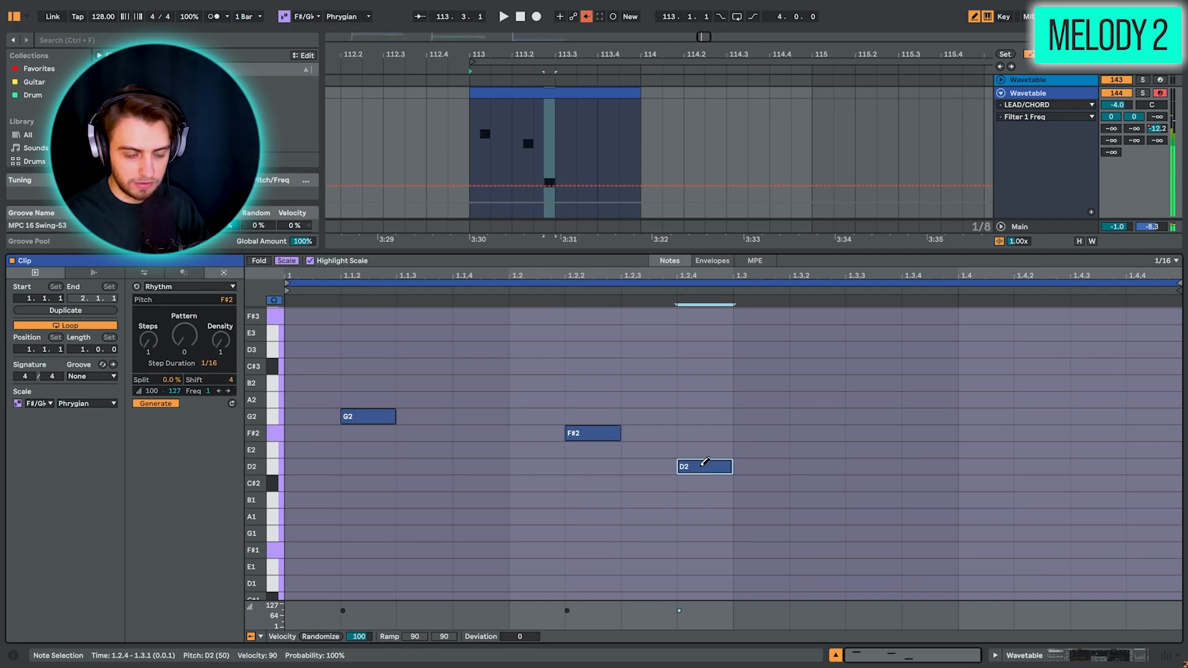
scroll(813, 422, "down", 3)
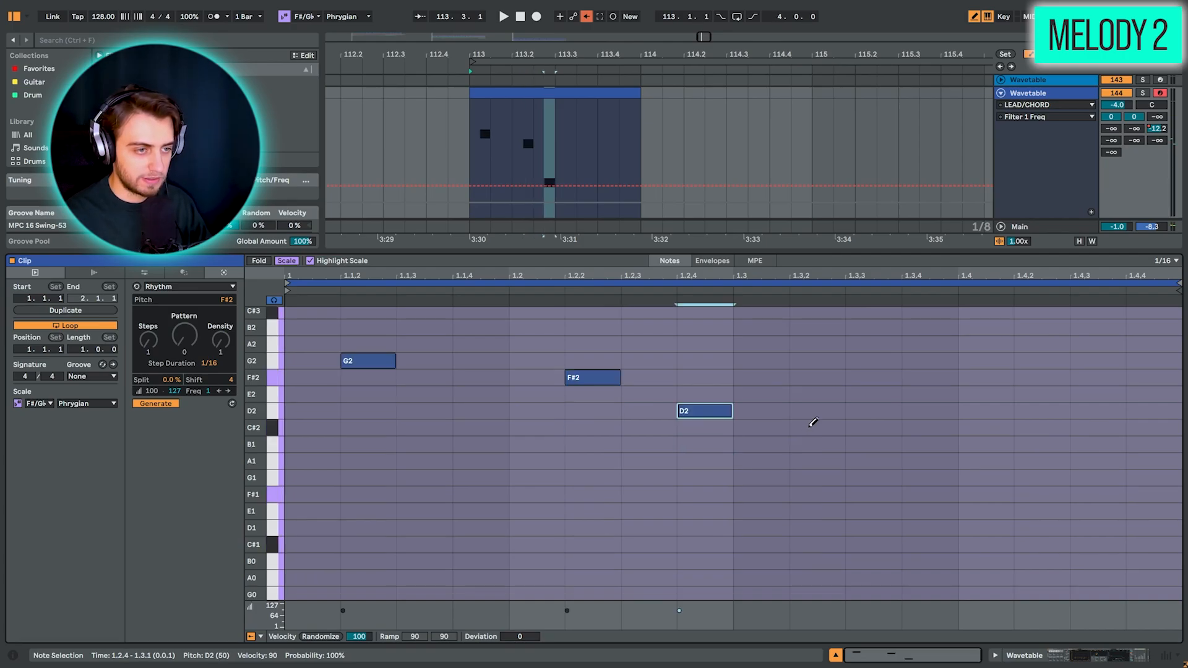
left_click(813, 426)
left_click(878, 494)
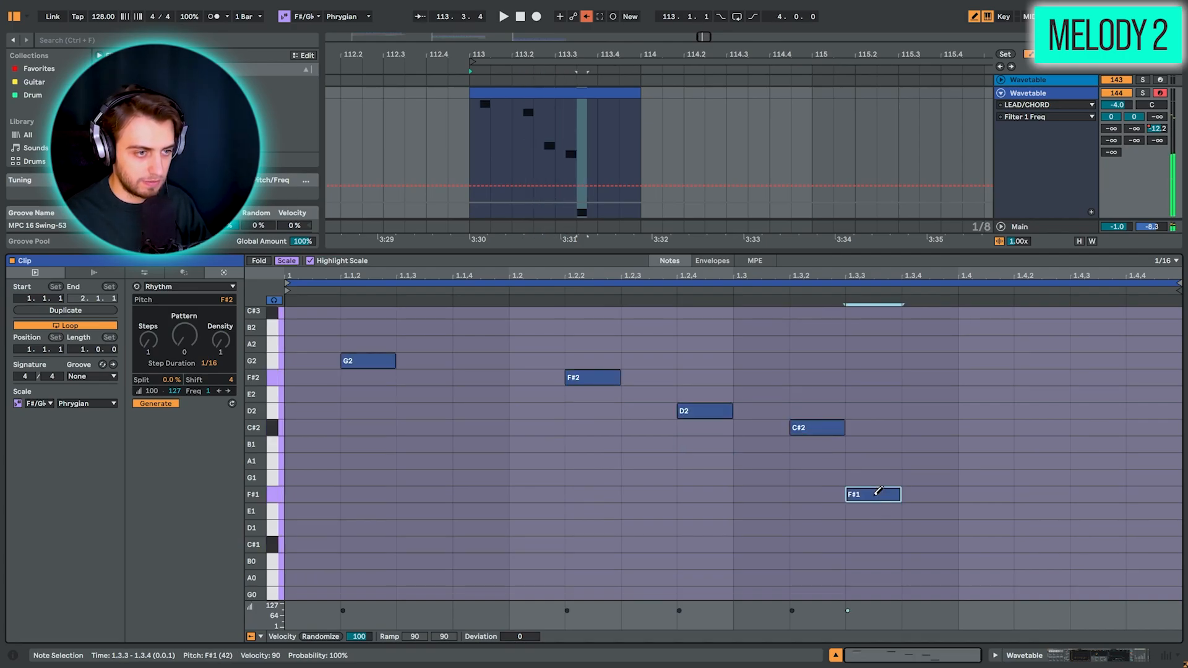
left_click(589, 93)
key("space")
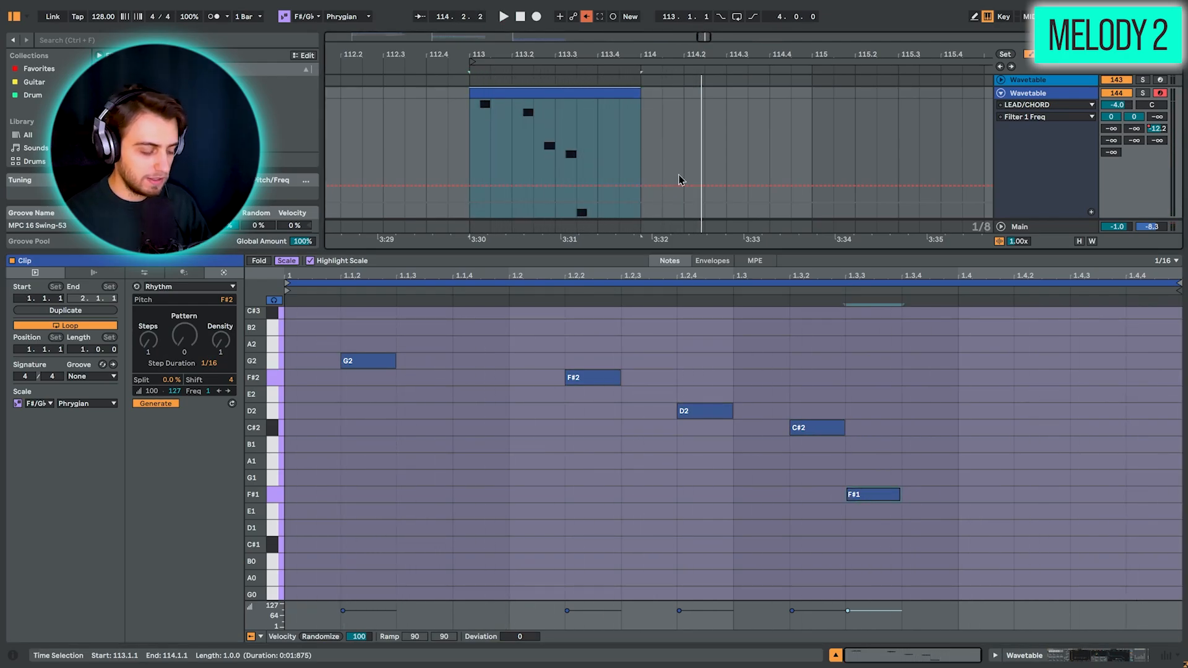
- Add an F#1 note with velocity 45 at position 1.4.1 and an F#2 note at position 1.4.4
key("b")
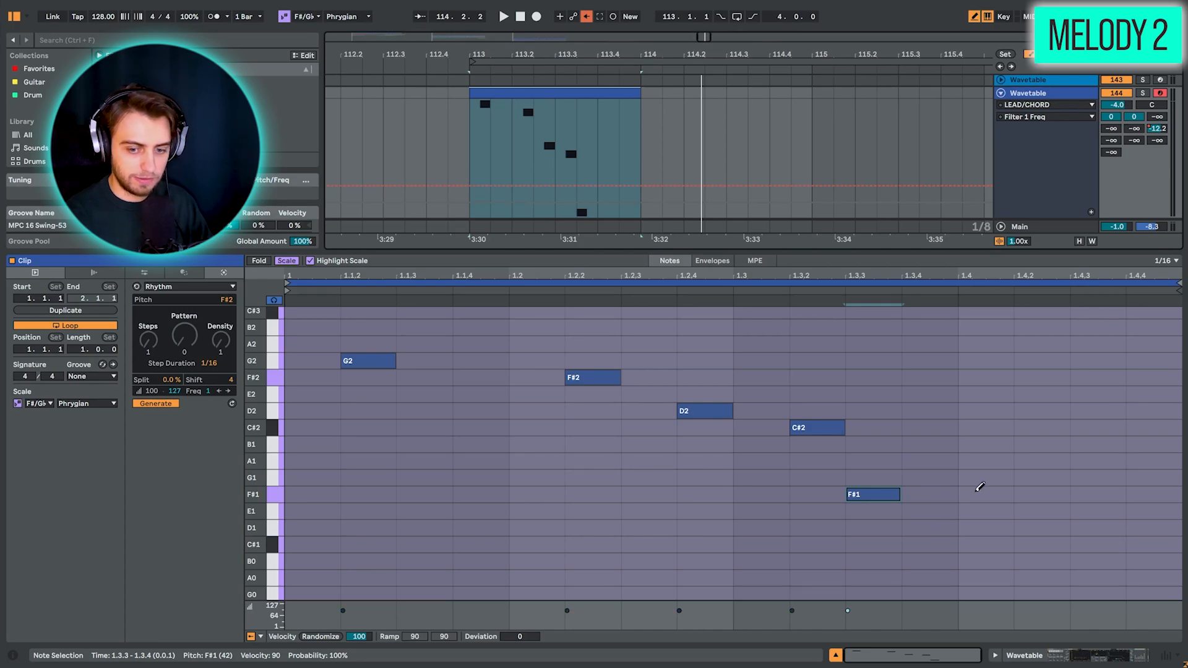
left_click(984, 494)
left_click_drag(963, 608, 965, 619)
key("b")
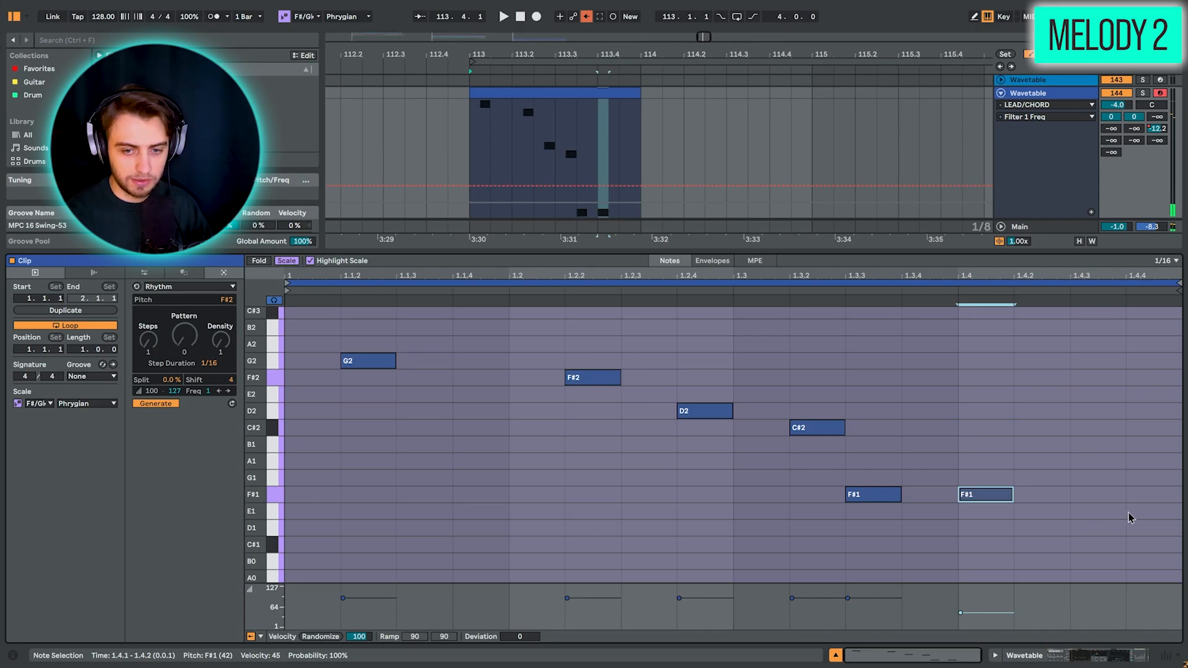
double_click(1145, 494)
left_click_drag(1144, 495, 1145, 377)
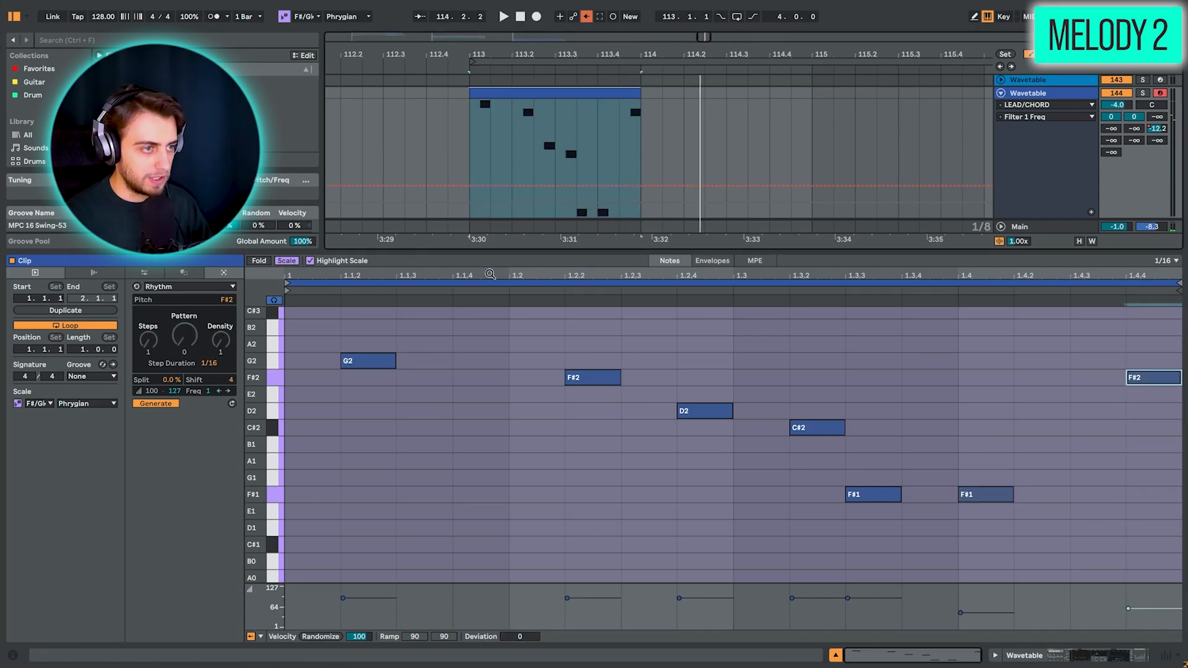
- Extend the looped Wavetable clip to the start of bar 115 so the one-bar pattern repeats, and play it
left_click(491, 281)
key("ctrl+l")
key("ctrl+l")
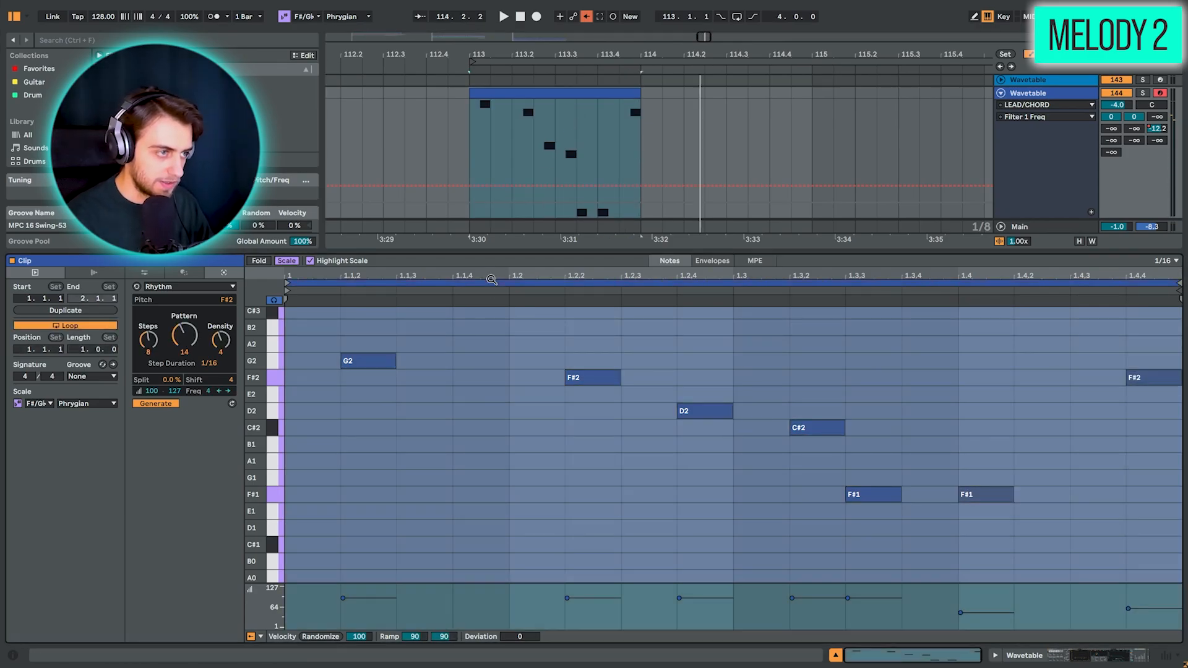
left_click_drag(641, 94, 812, 104)
key("space")
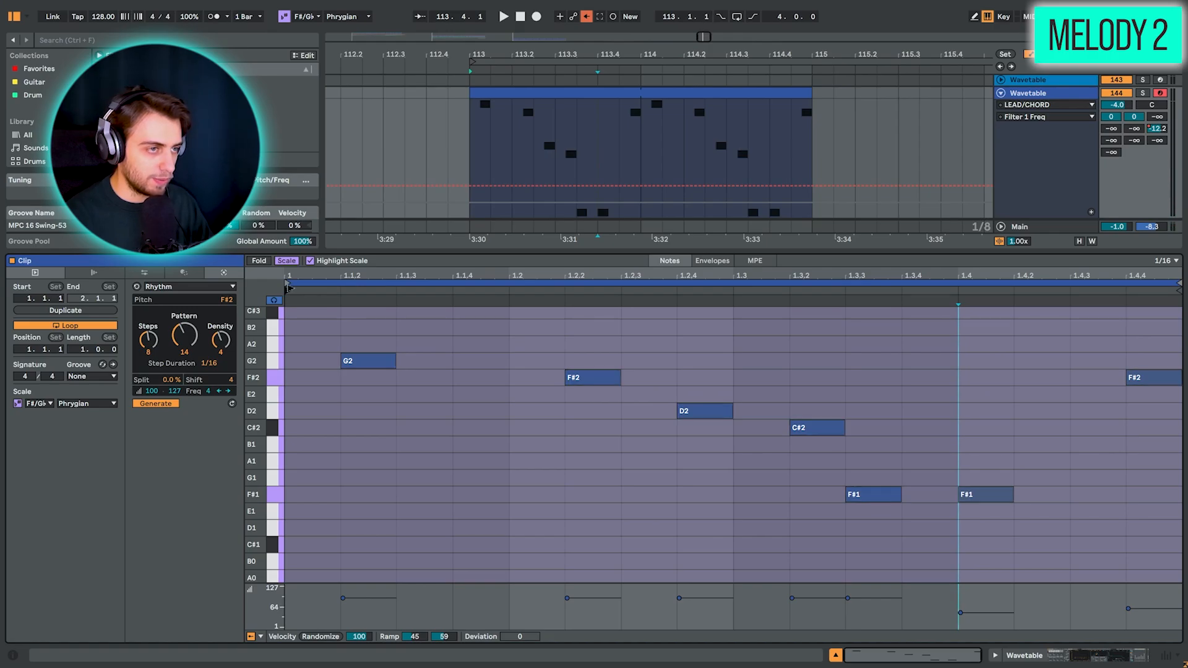
- Set the clip's start to 1.3.1 and play the shifted melody
left_click_drag(288, 288, 737, 341)
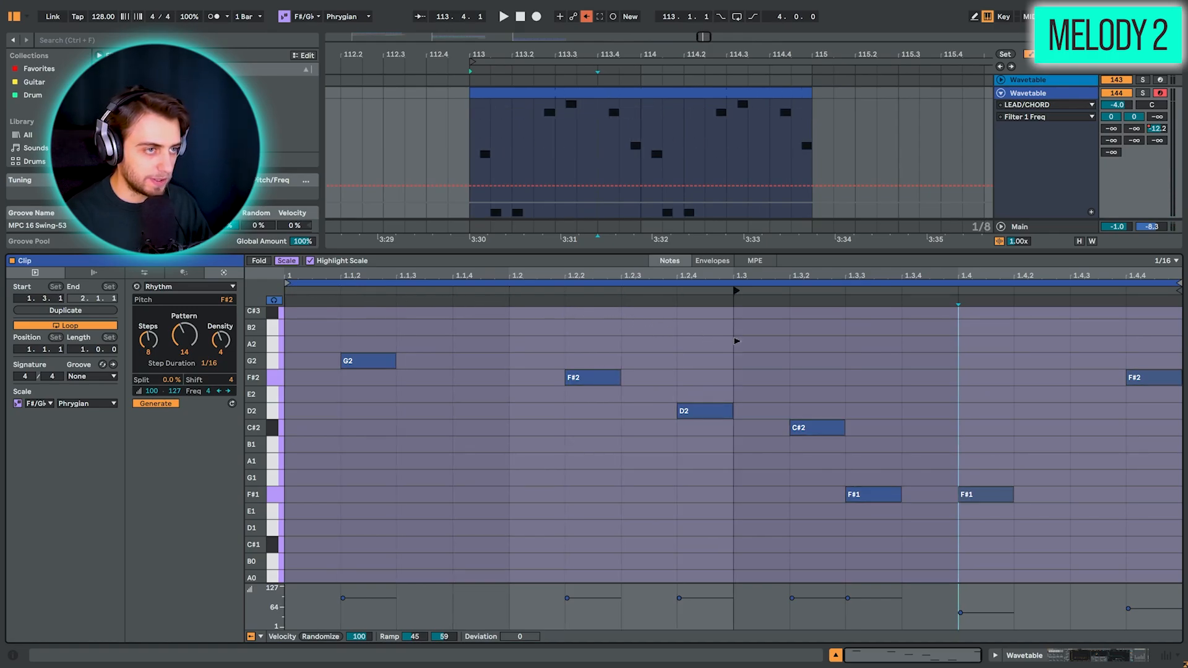
key("space")
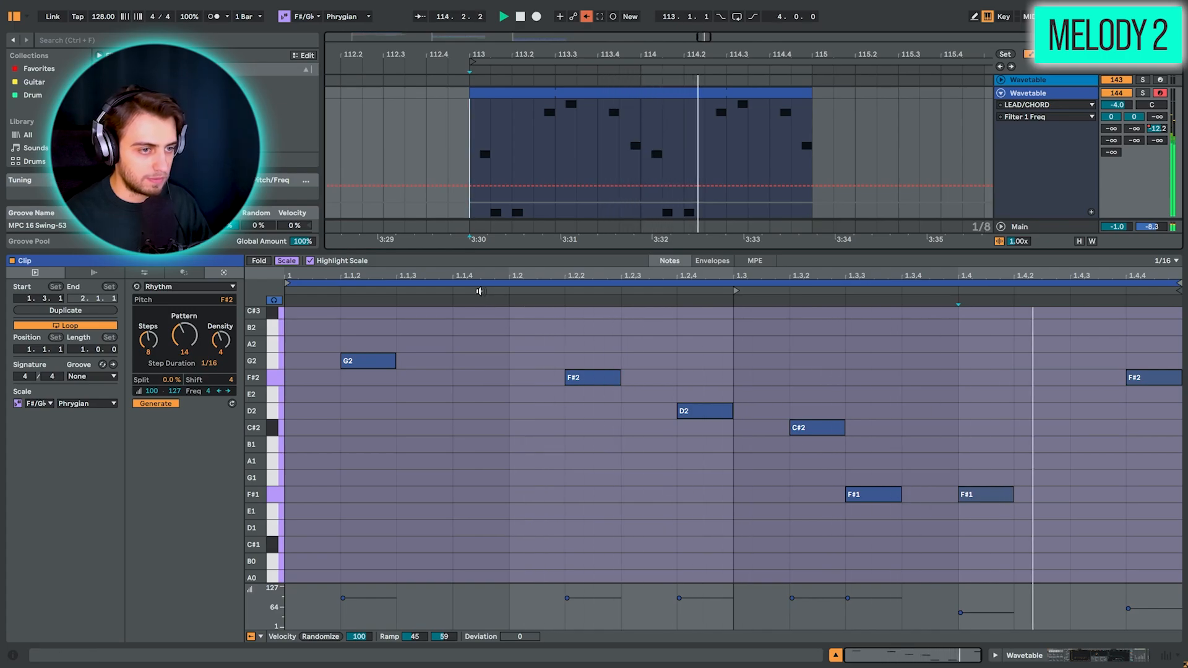
key("space")
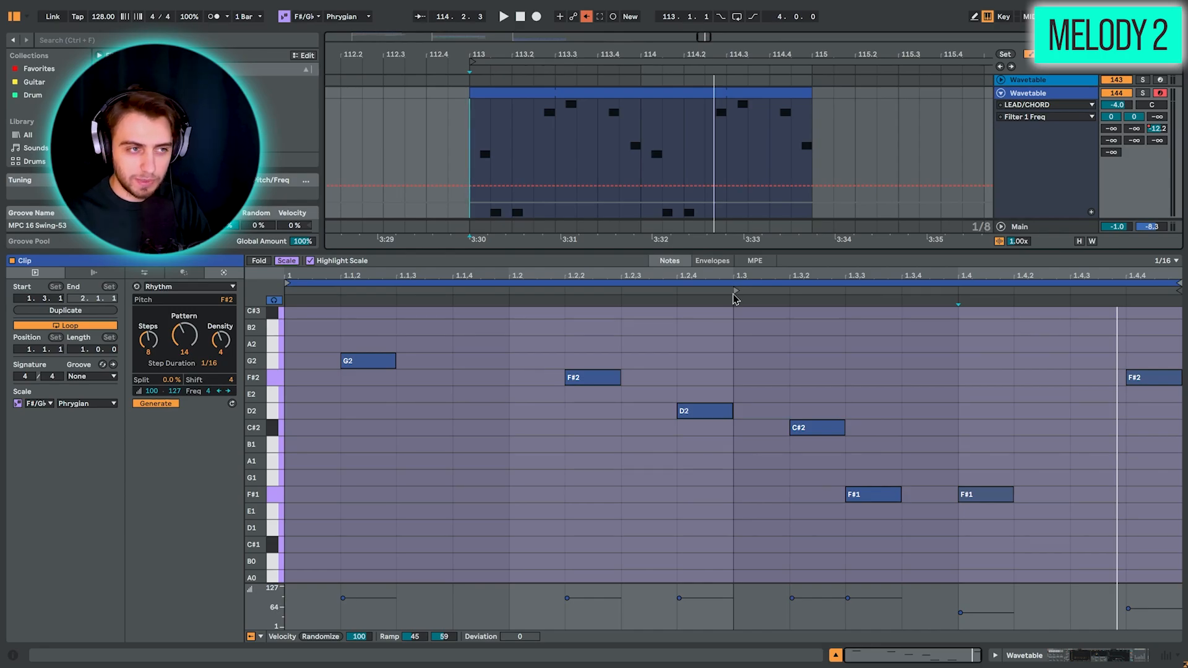
- Examine the shifted pattern from bar 113 and audition its G2, D2, C#2 and F#1 notes individually
left_click(561, 121)
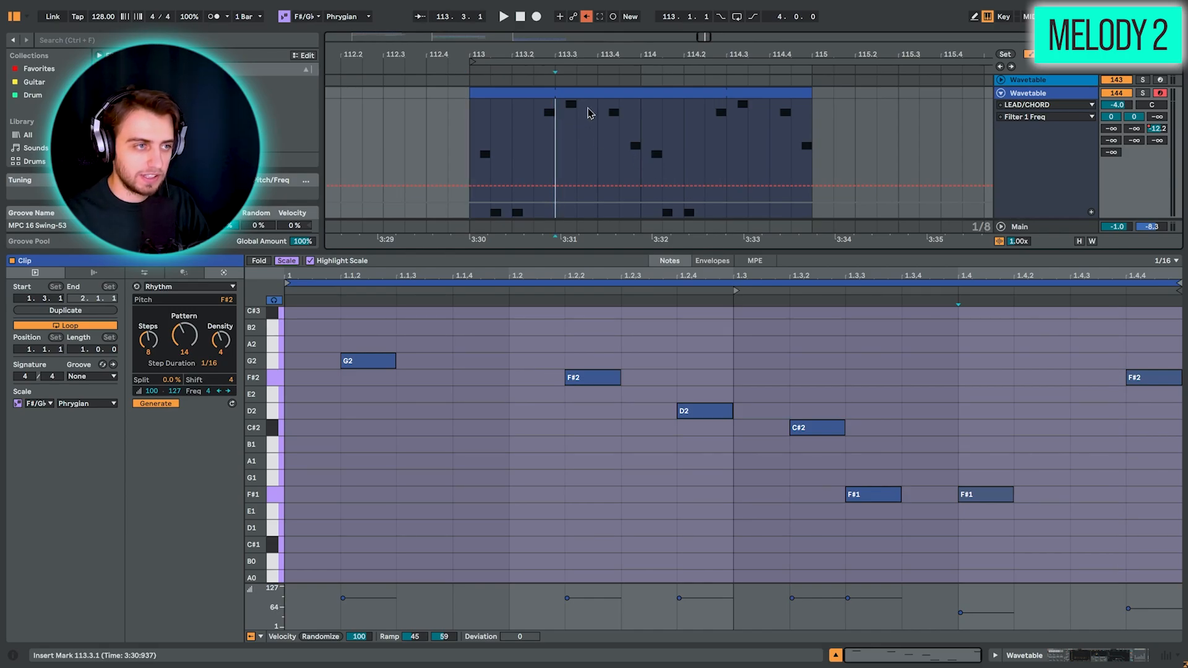
left_click(478, 146)
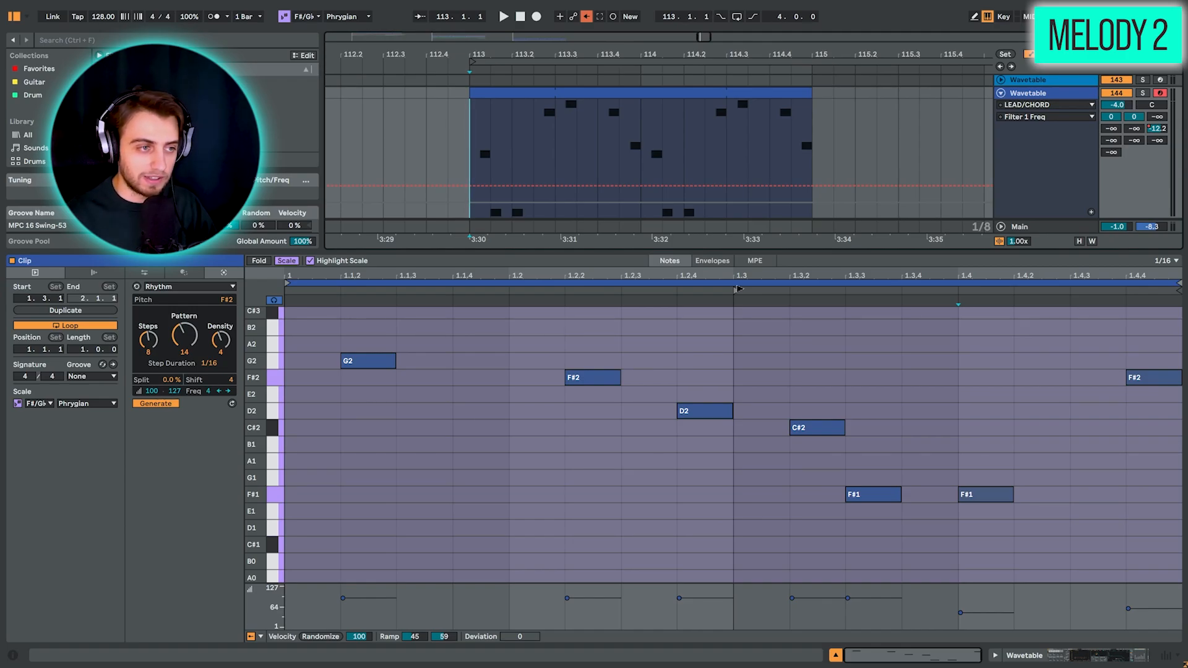
left_click(372, 361)
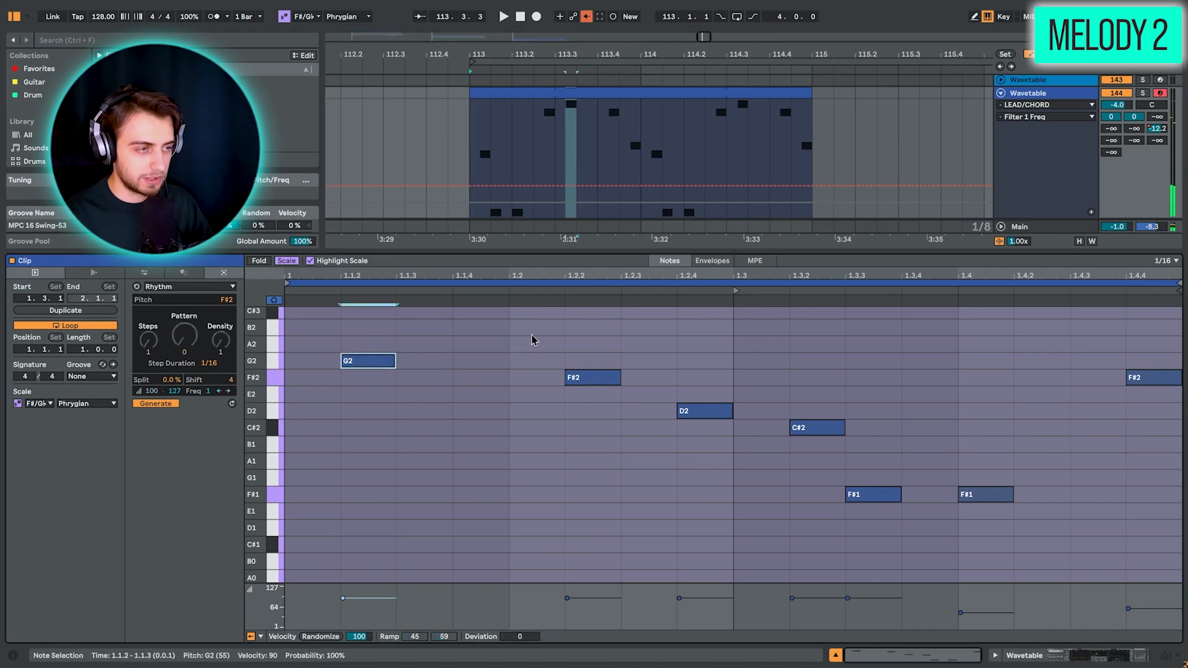
left_click(641, 382)
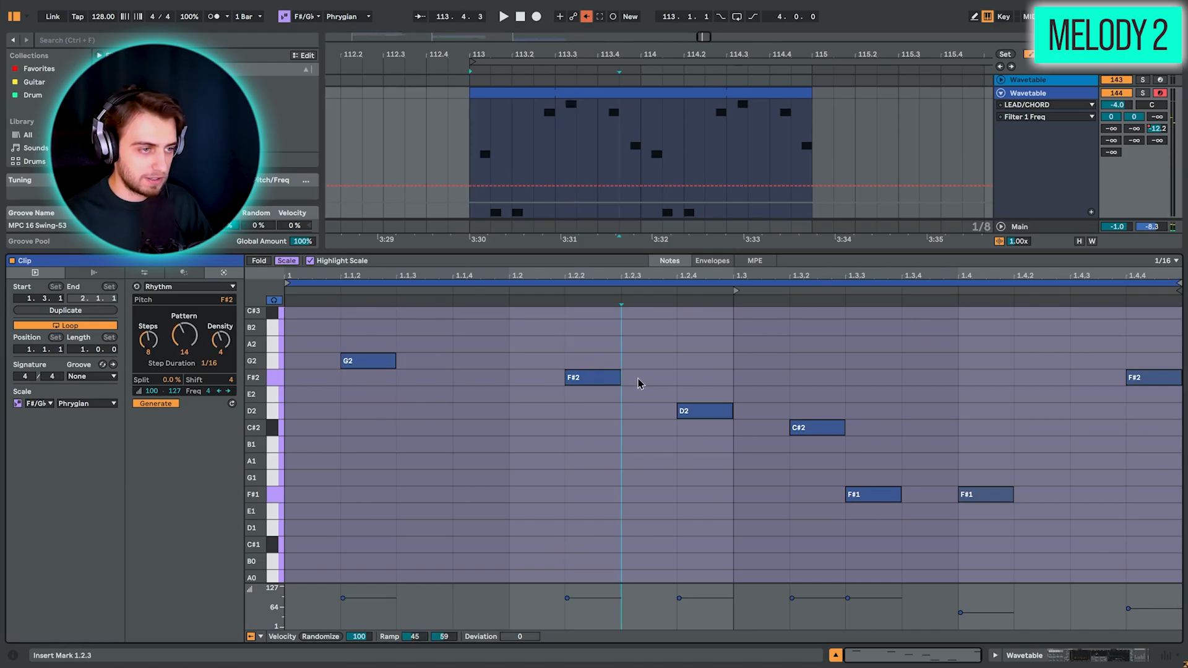
left_click(701, 414)
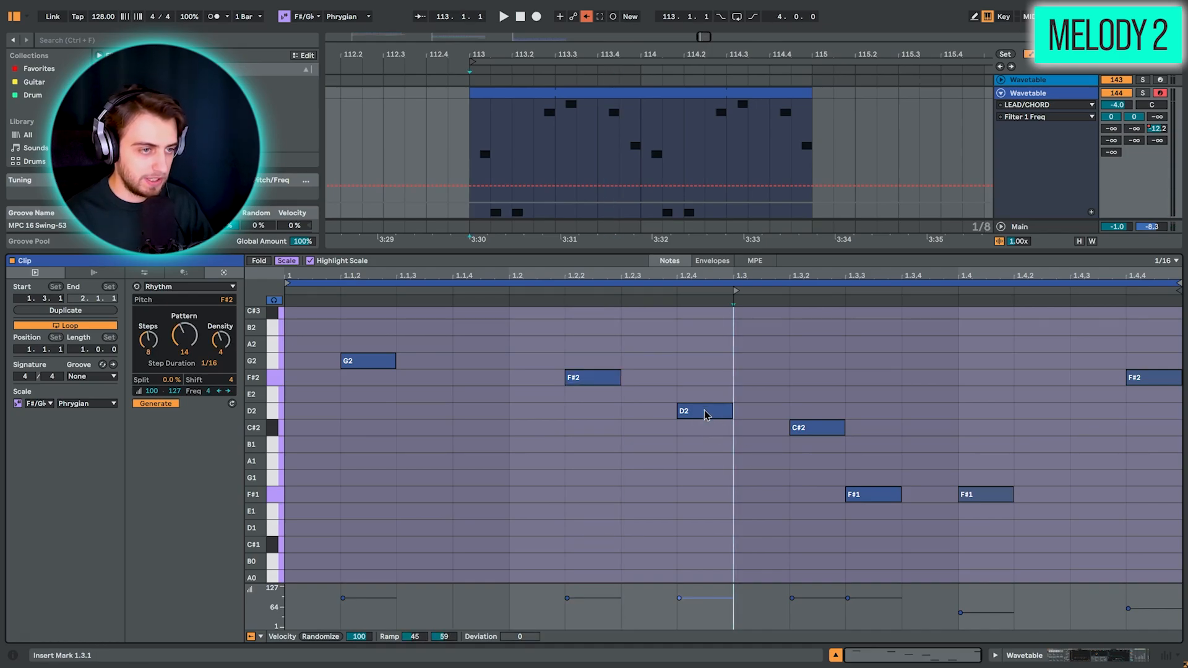
left_click(701, 413)
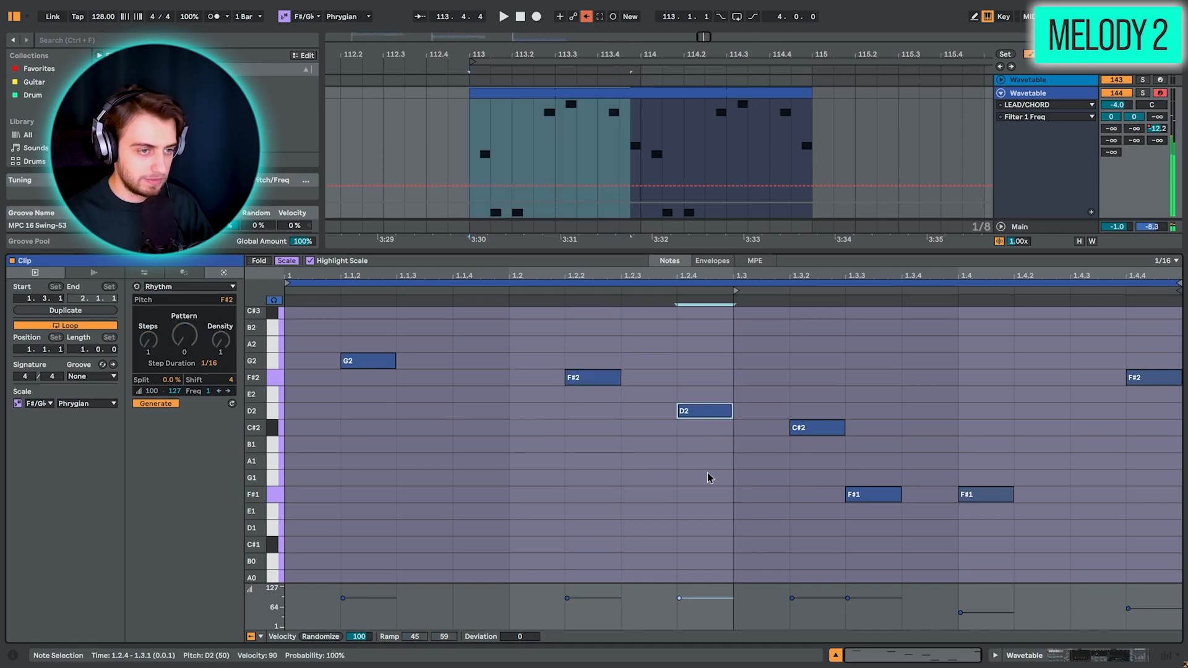
left_click(812, 430)
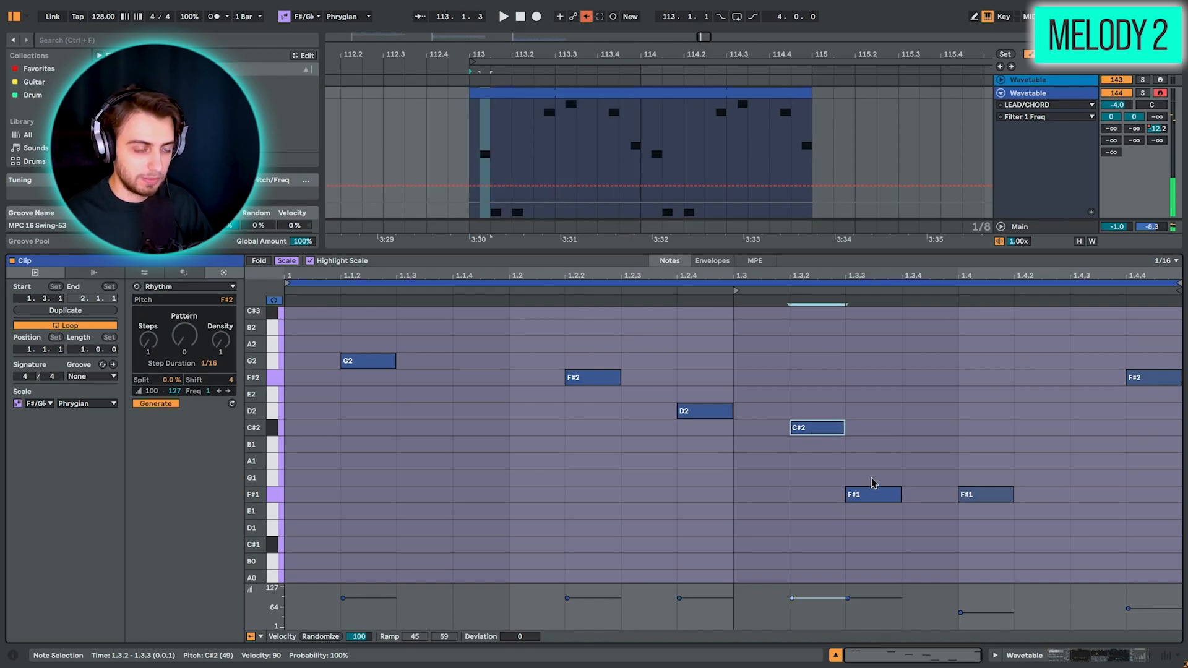
left_click(872, 499)
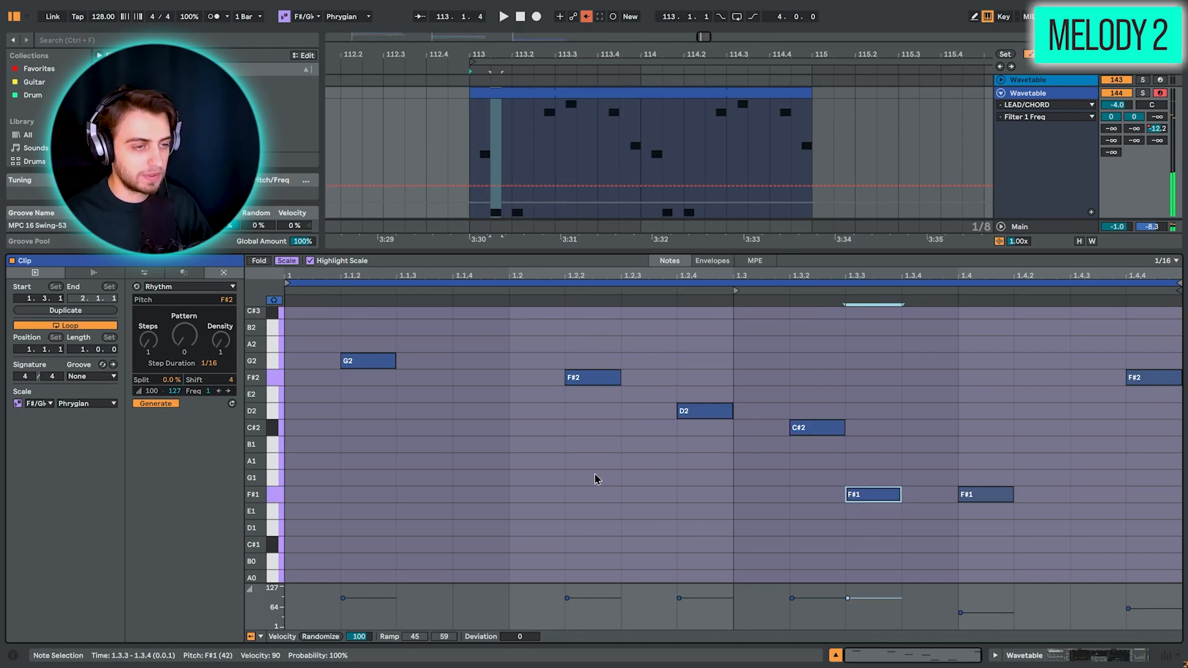
- Stack F#1, A1 and C#2 as a 1/16 triad at position 1.1.1
left_click(303, 493)
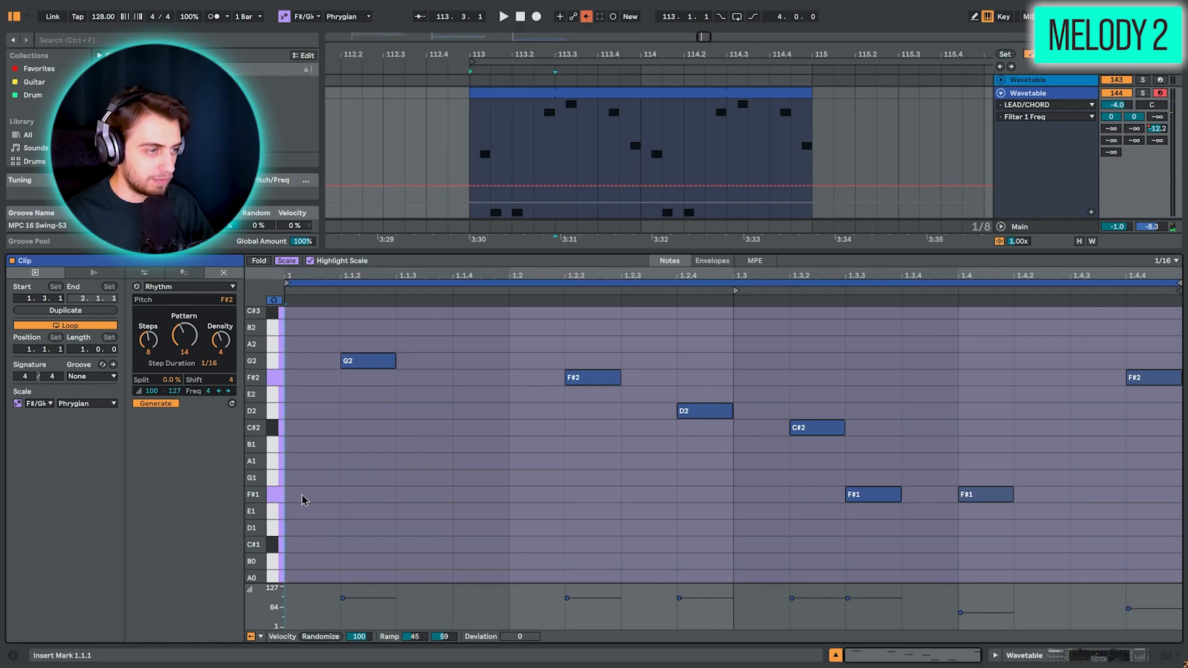
key("b")
left_click(303, 494)
left_click(303, 461)
left_click(307, 411)
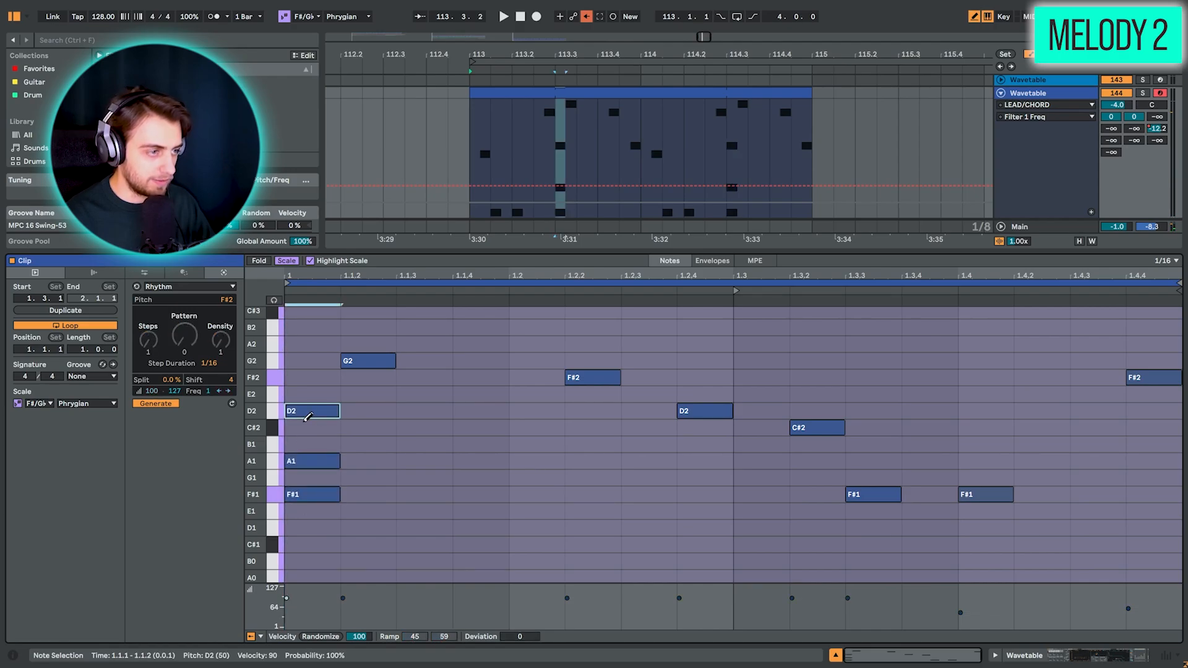
left_click(317, 409)
left_click(316, 427)
- Stack G1, B1, D2 and E2 at position 1.1.2, and delete all the added chord notes from both positions
left_click(357, 477)
left_click(357, 443)
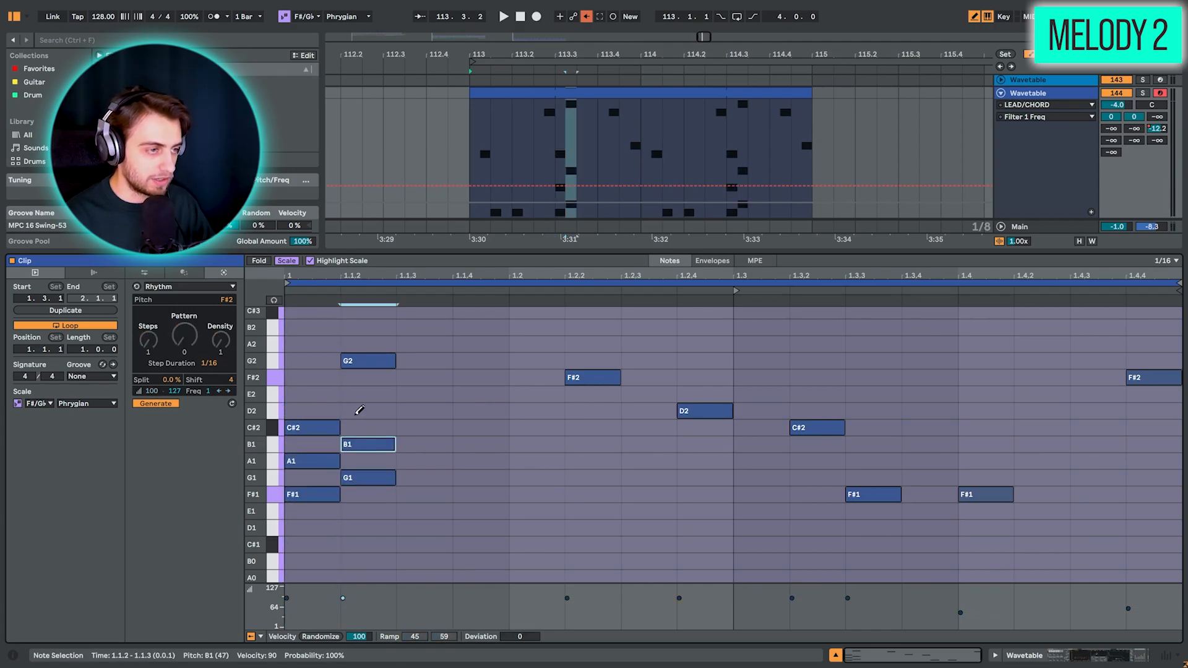
left_click(357, 411)
left_click(359, 394)
key("b")
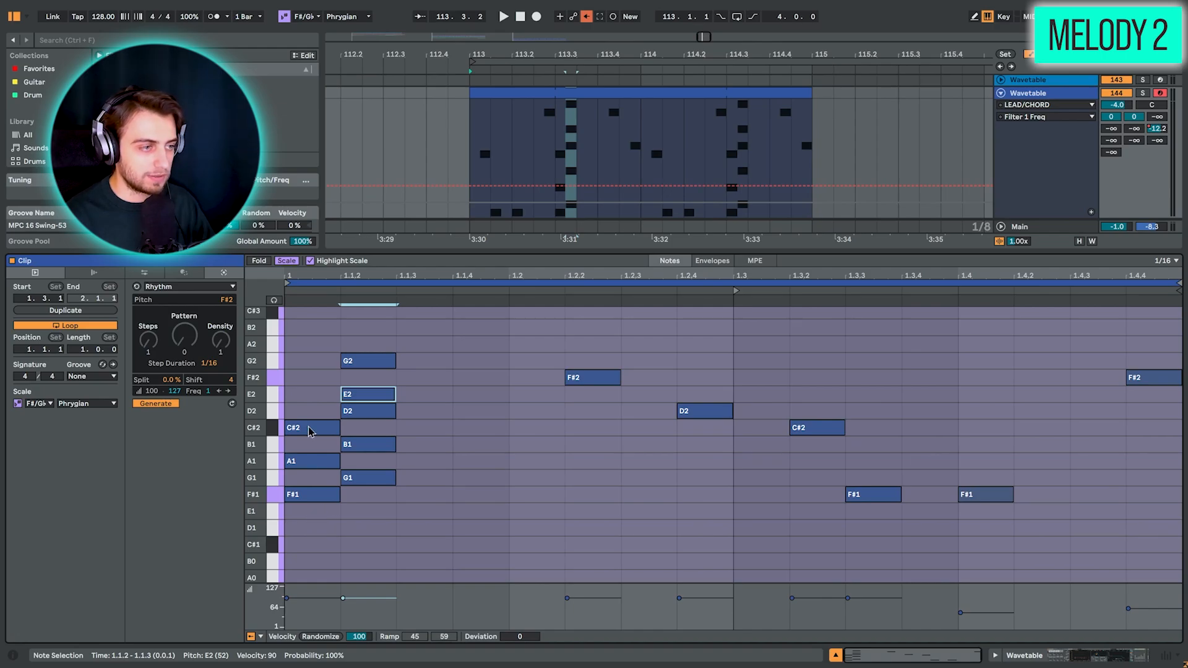
left_click_drag(318, 532, 367, 399)
key("Delete")
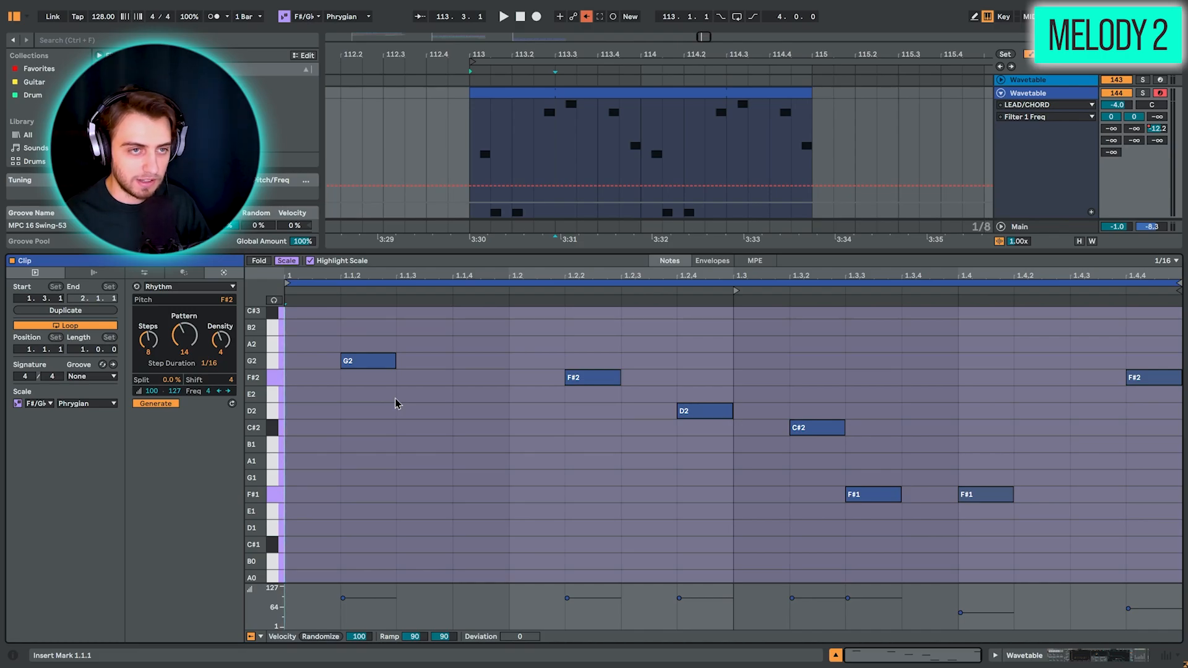
- Close the clip editor, play the Desert section from bar 57 and unfold the Desert group to inspect its tracks
scroll(396, 403, "up", 1)
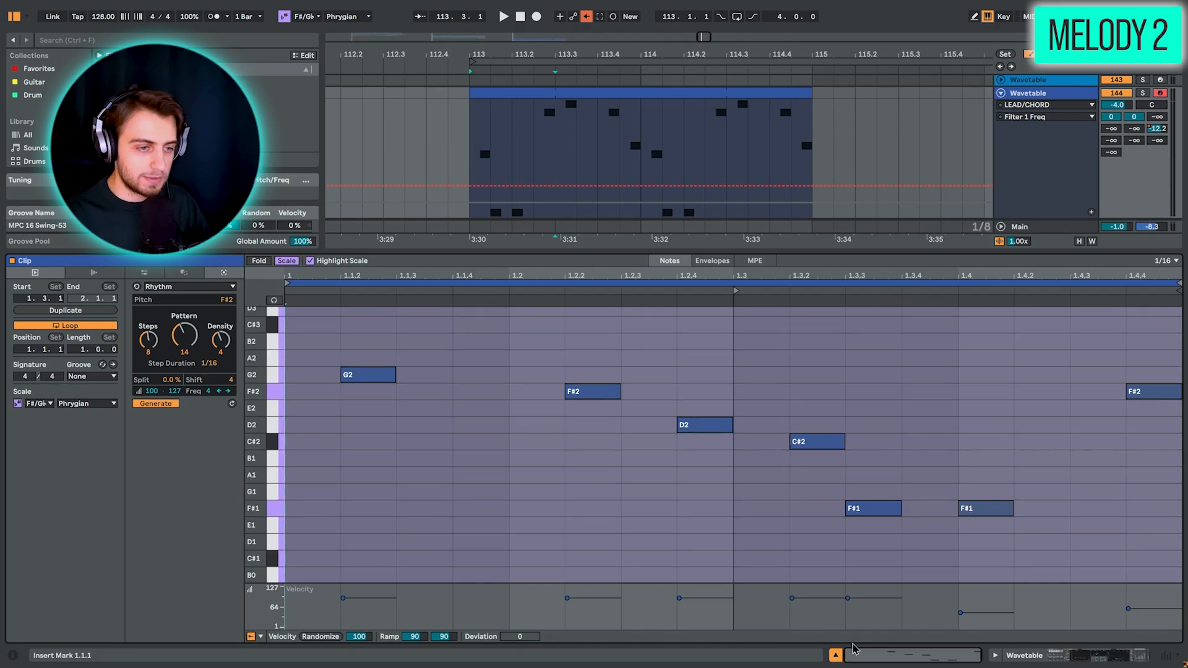
left_click(836, 655)
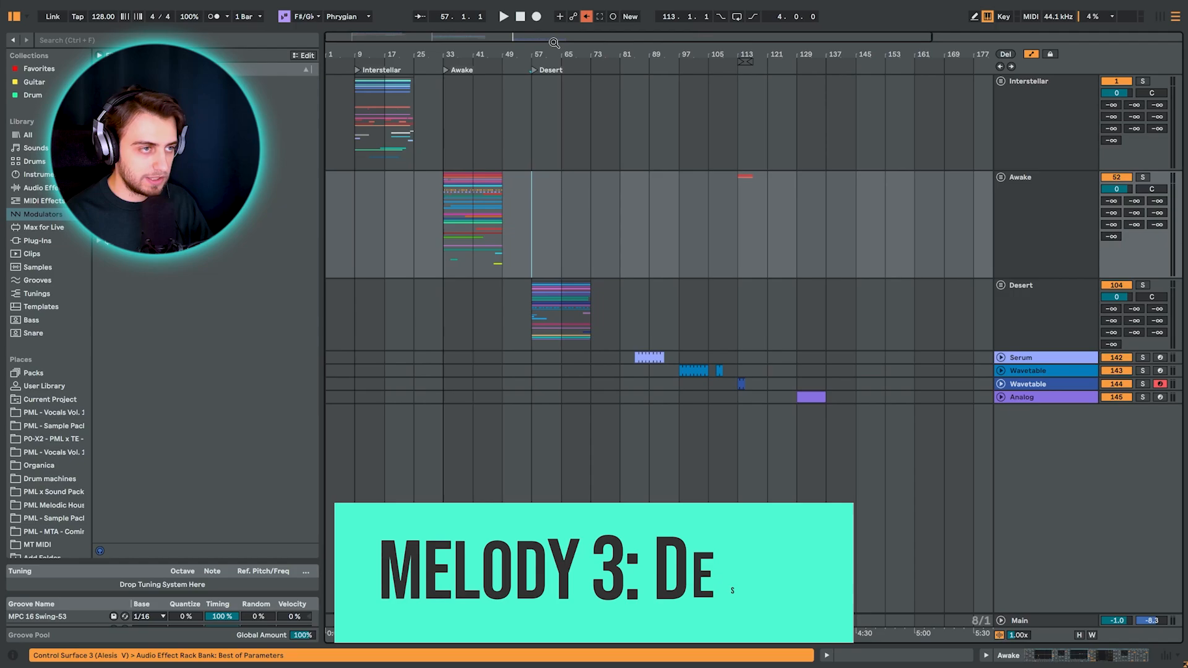
key("space")
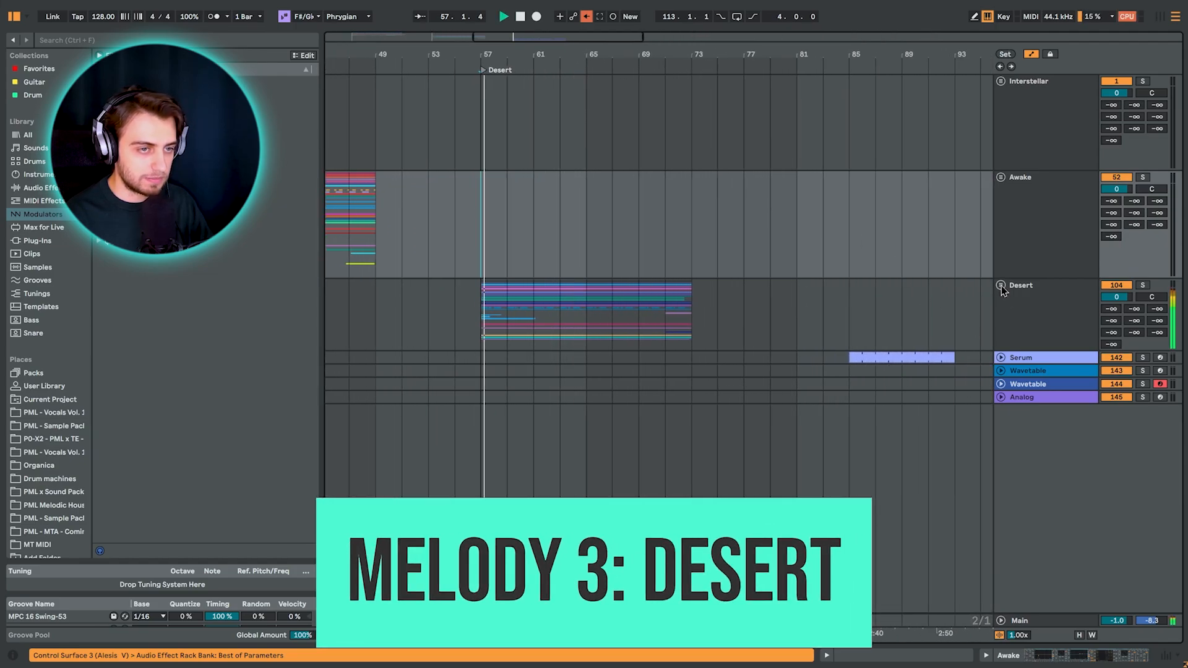
left_click(1001, 285)
scroll(662, 252, "down", 4)
scroll(662, 253, "down", 1)
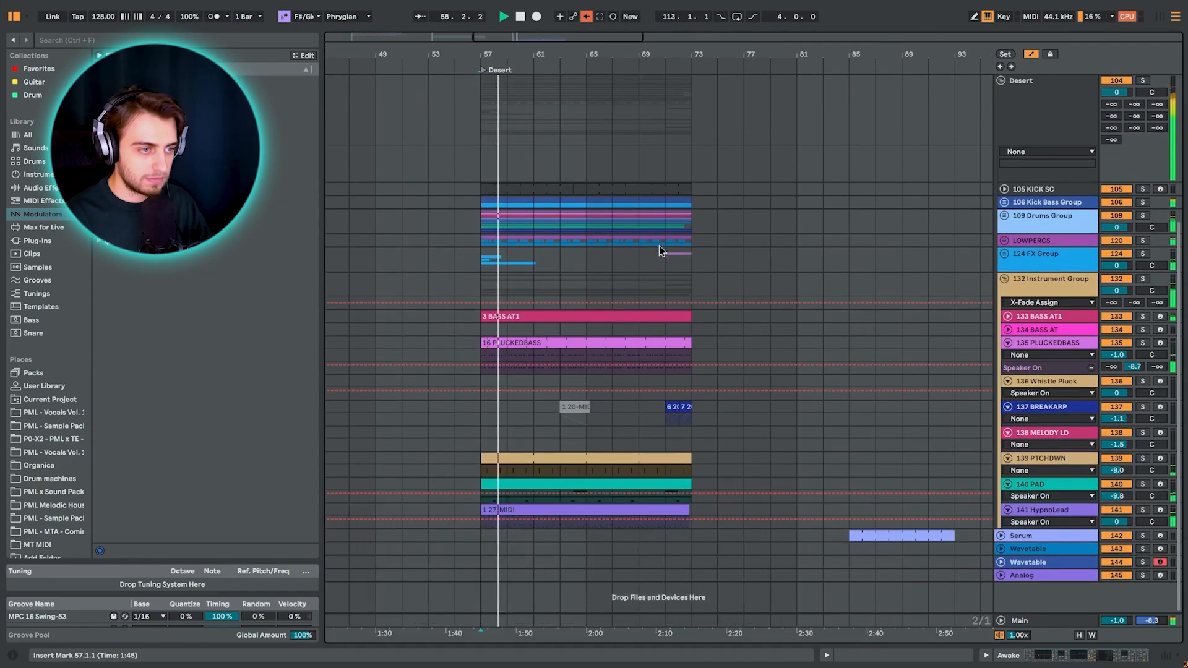
left_click_drag(529, 57, 529, 64)
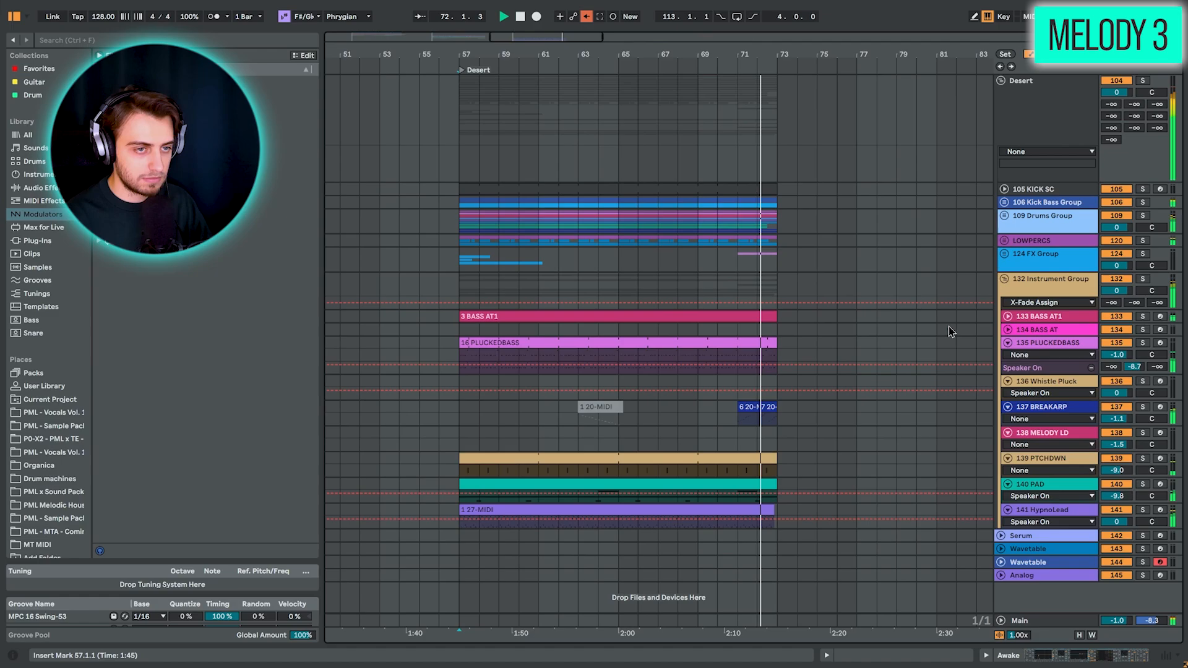
- Stop playback, fold the Desert group and show the whole arrangement
left_click(792, 167)
key("u")
key("space")
left_click_drag(802, 57, 800, 13)
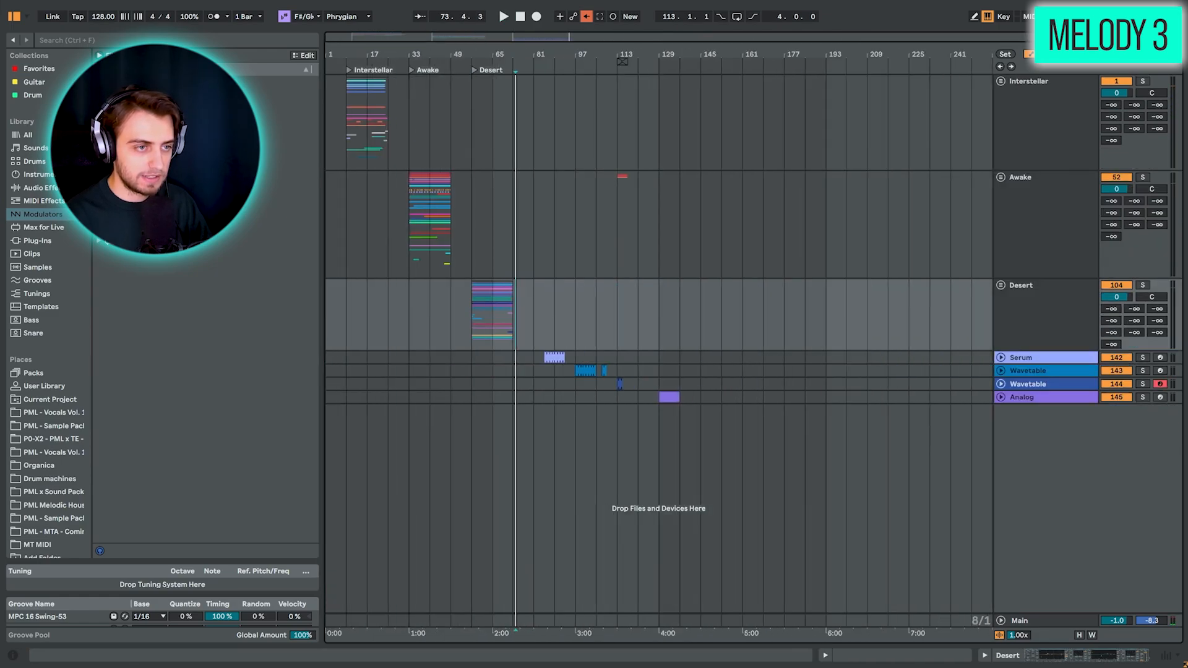
- Unfold the Analog track, bring its clip at bar 129 into close view and play it
left_click(673, 397)
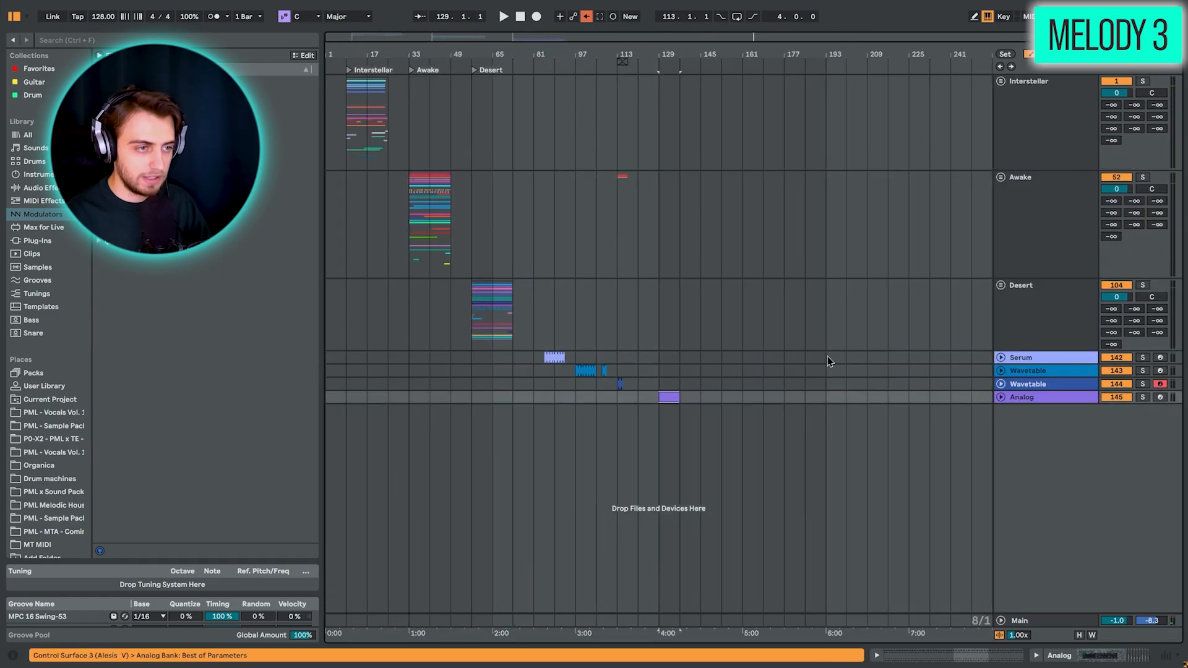
left_click(1001, 399)
key("z")
key("space")
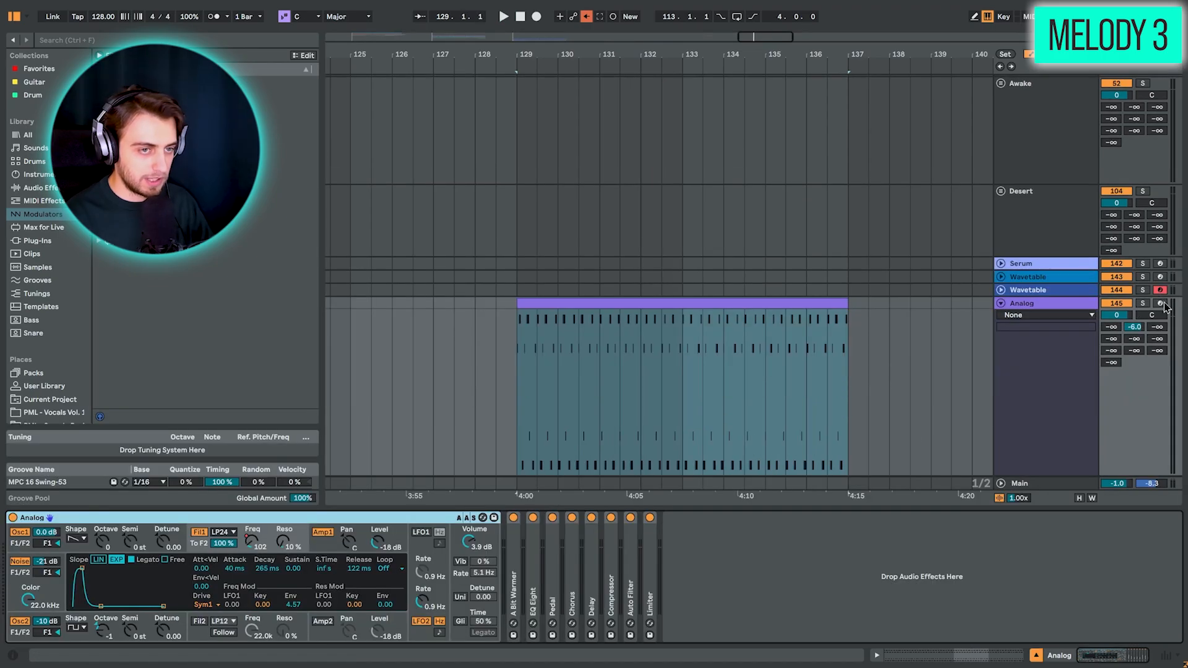
- Arm the Analog track and audition the synth with its two oscillators switched off and on separately, leaving both on
left_click(1161, 304)
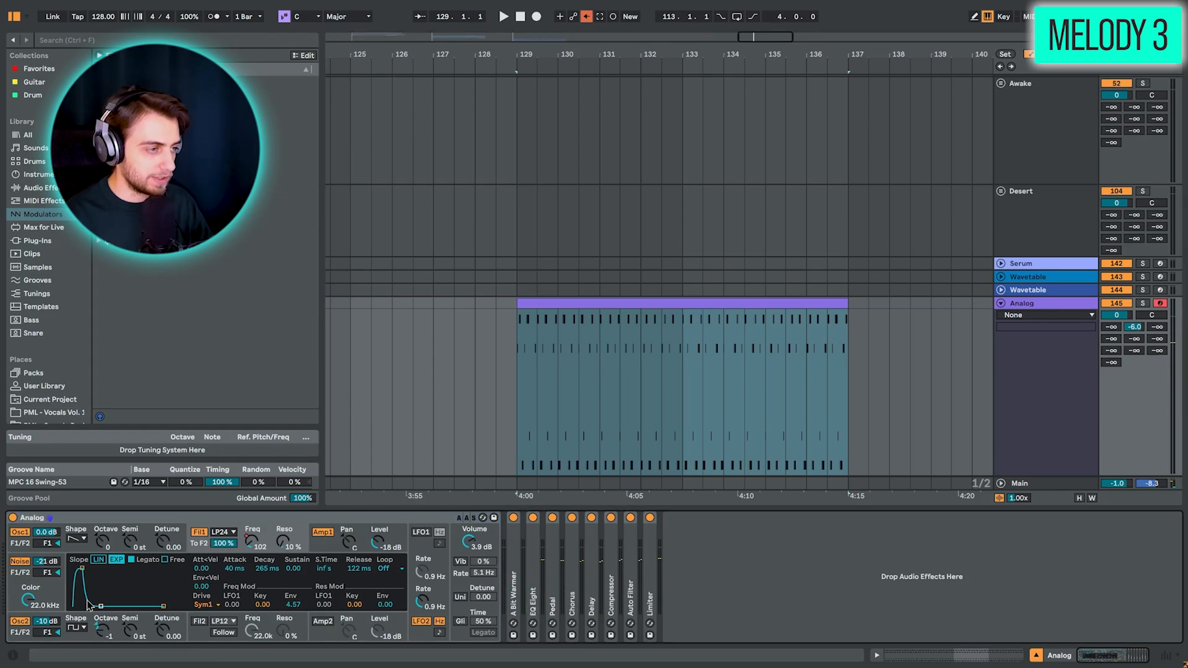
left_click(20, 622)
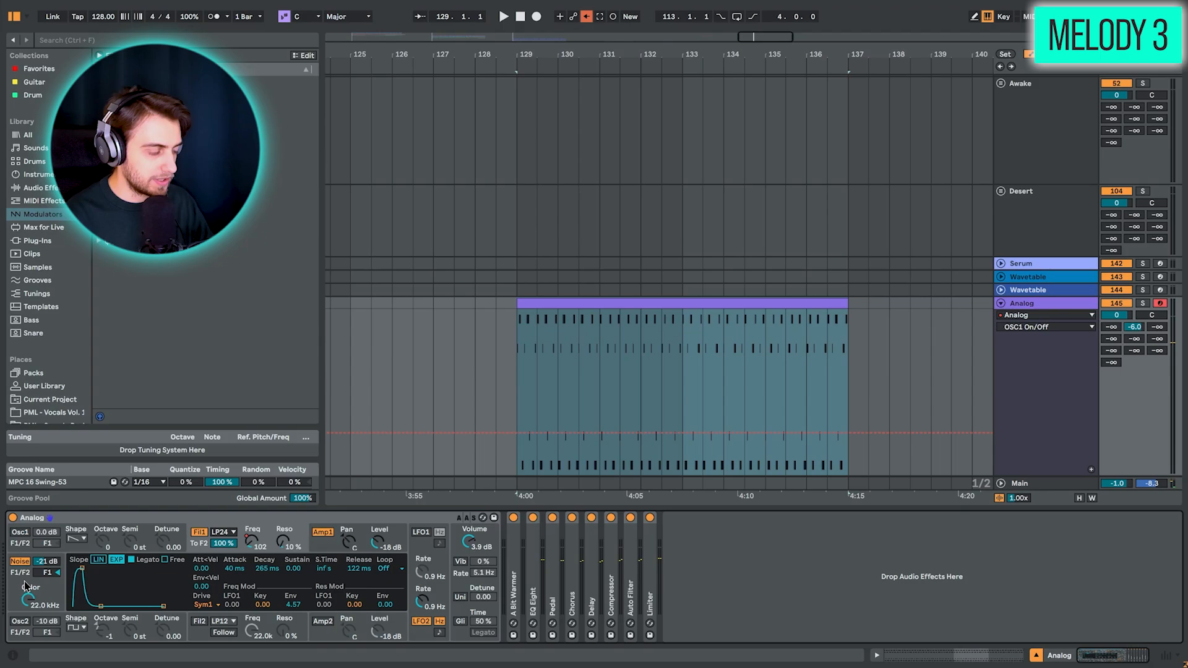
key("a")
left_click(20, 622)
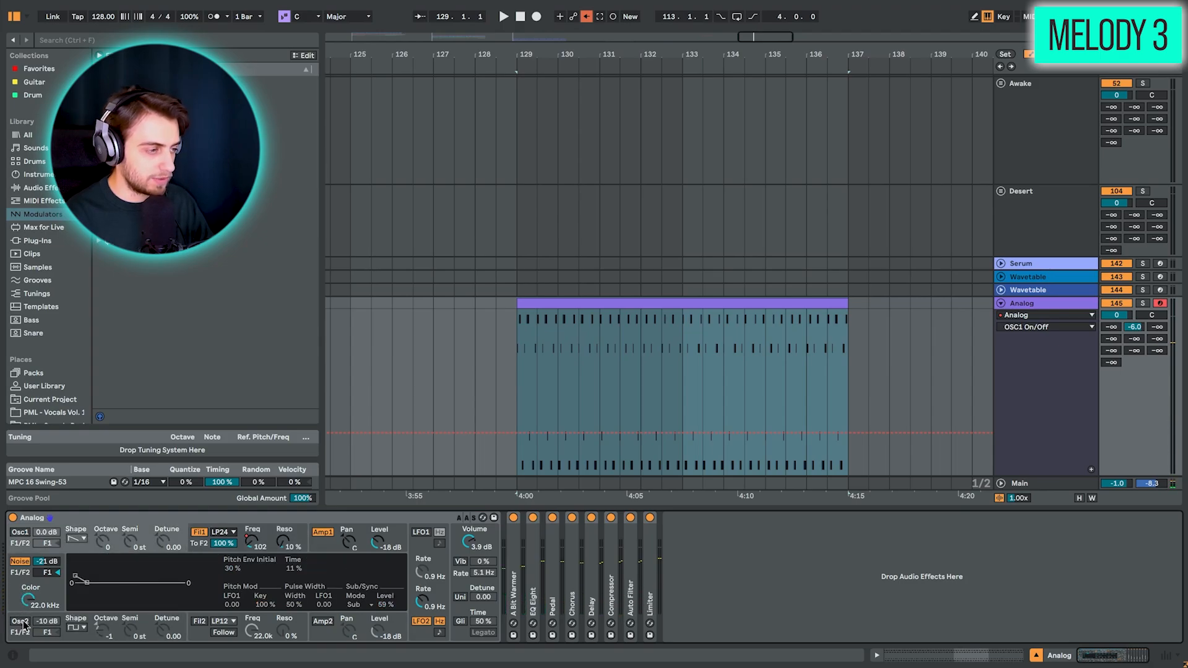
left_click(20, 621)
key("a")
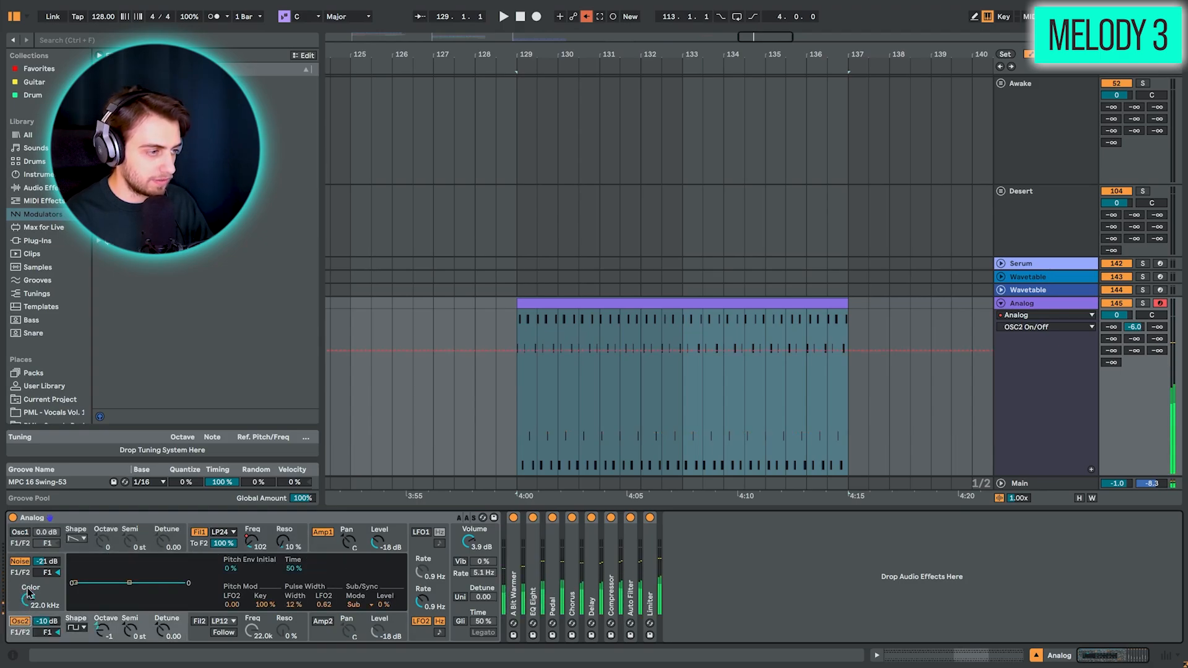
left_click(27, 534)
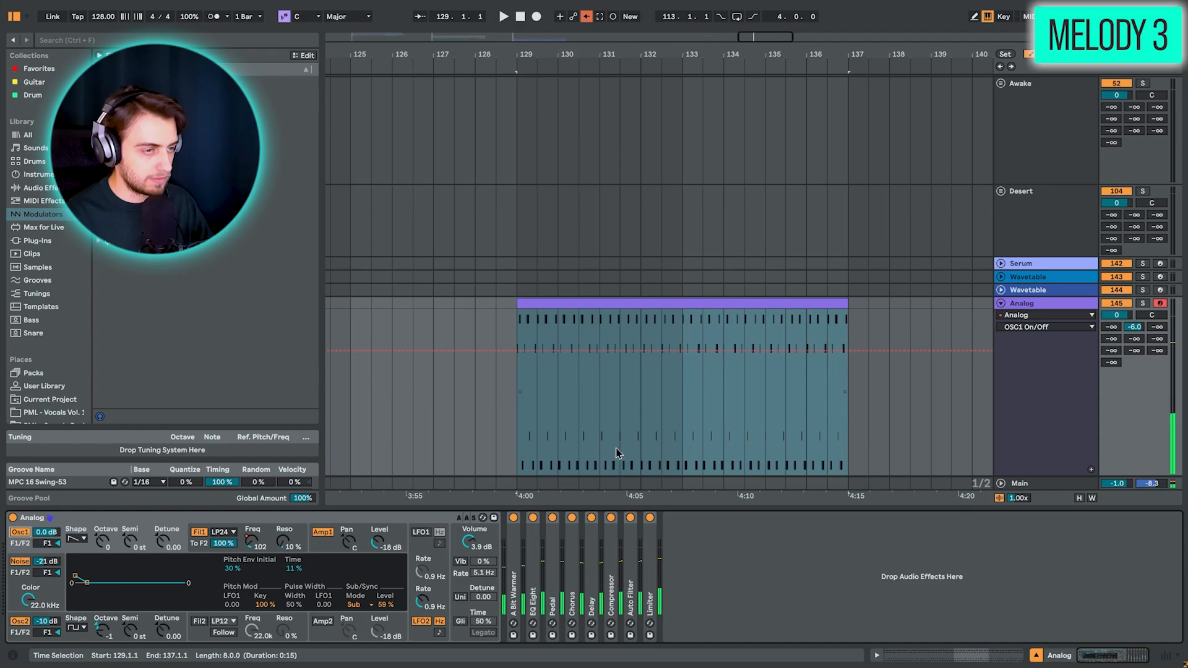
- Look over the Analog track's effects chain, expanding the Chorus to view its settings and folding it again
left_click(513, 593)
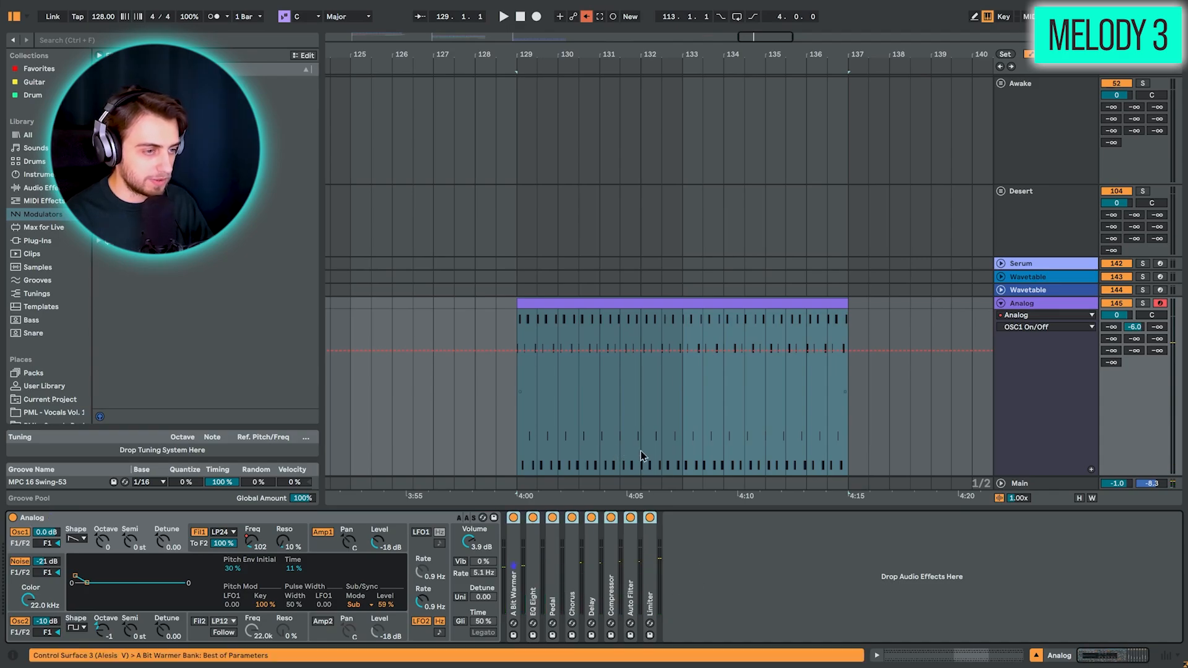
left_click(599, 398)
left_click(525, 433)
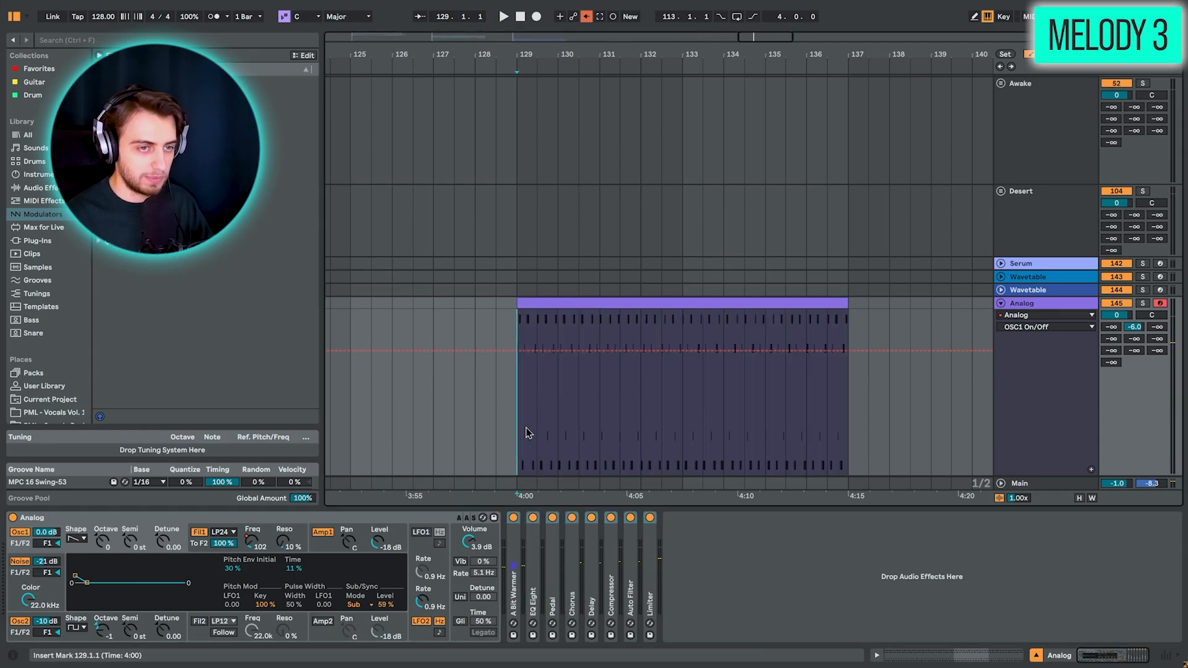
double_click(569, 542)
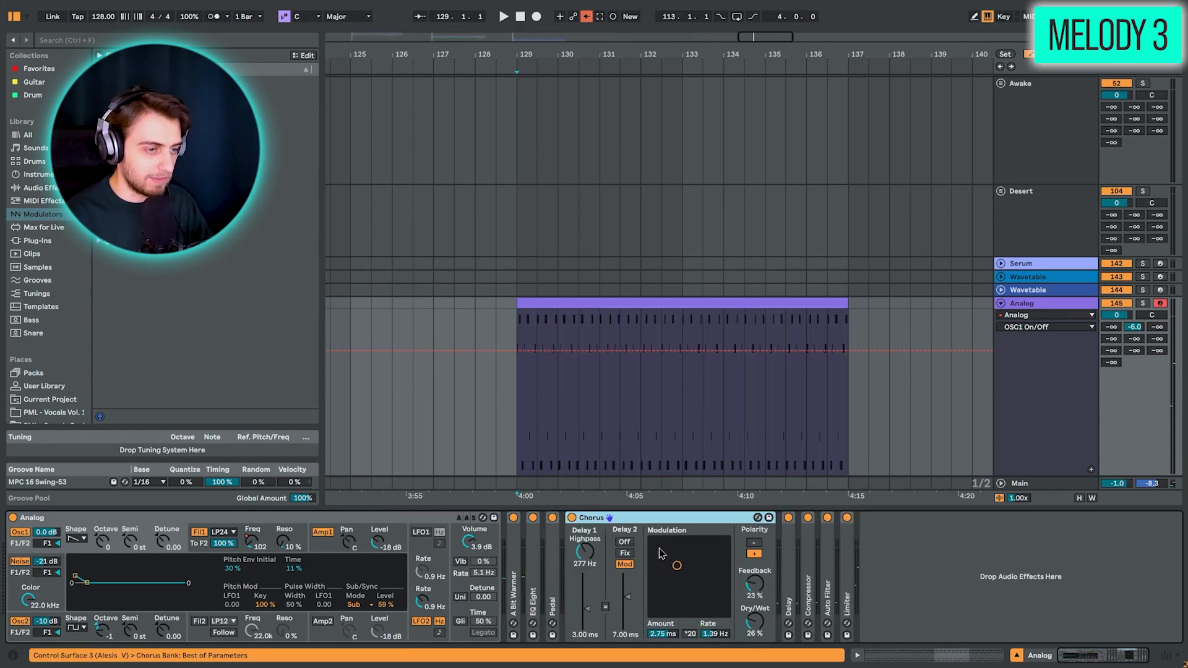
double_click(627, 522)
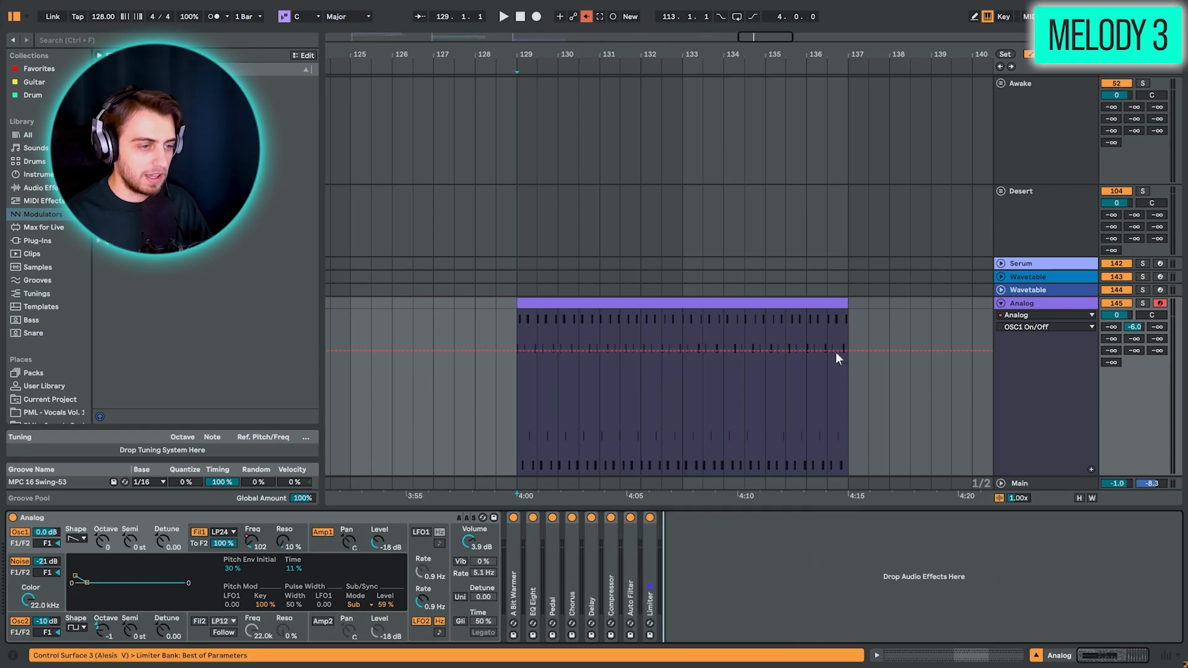
- Open the empty Analog clip at bar 119, set its scale to D Minor and show only the scale's notes
left_click(604, 302)
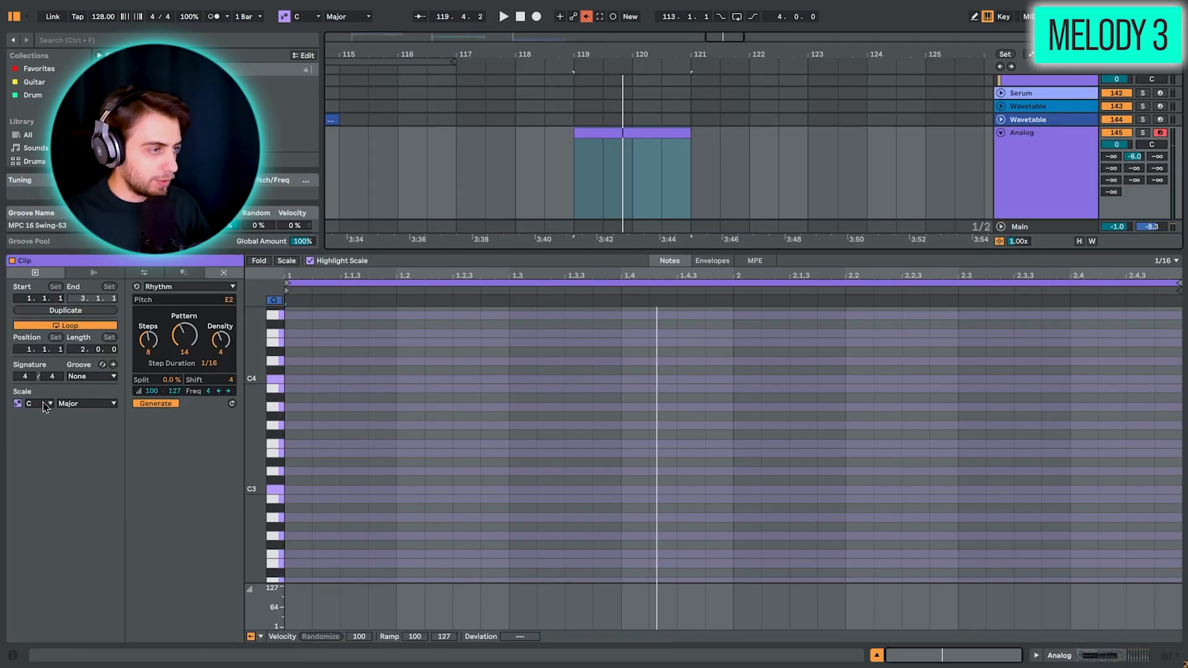
left_click(45, 405)
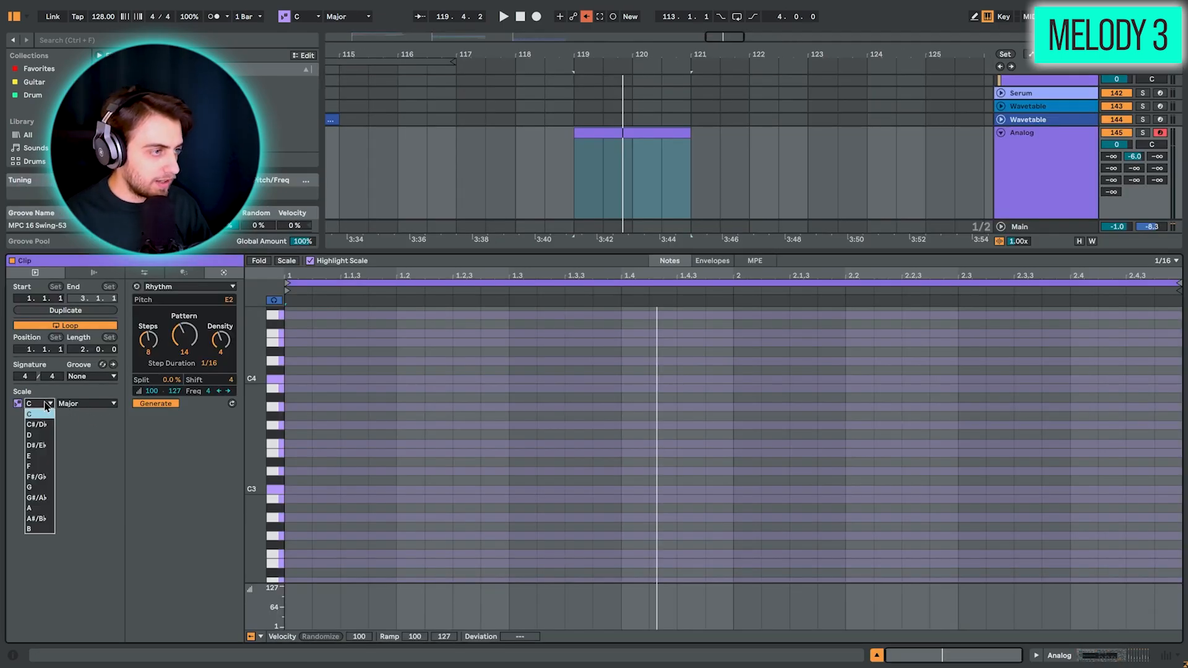
left_click(36, 424)
left_click(77, 406)
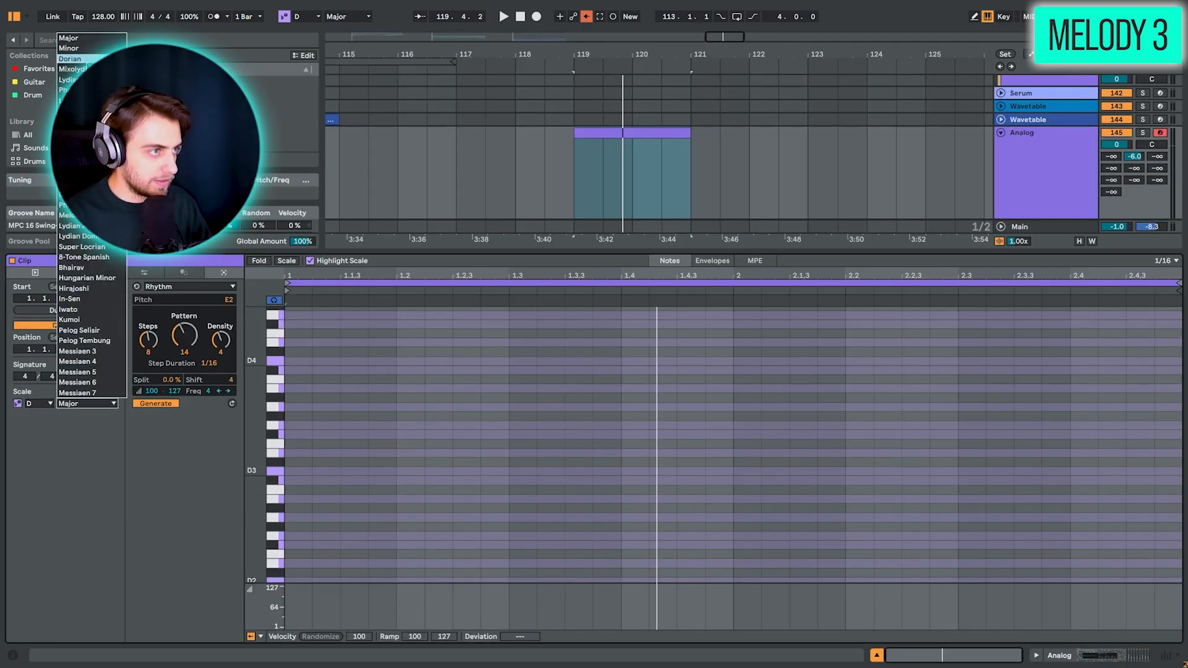
left_click(85, 49)
left_click(286, 261)
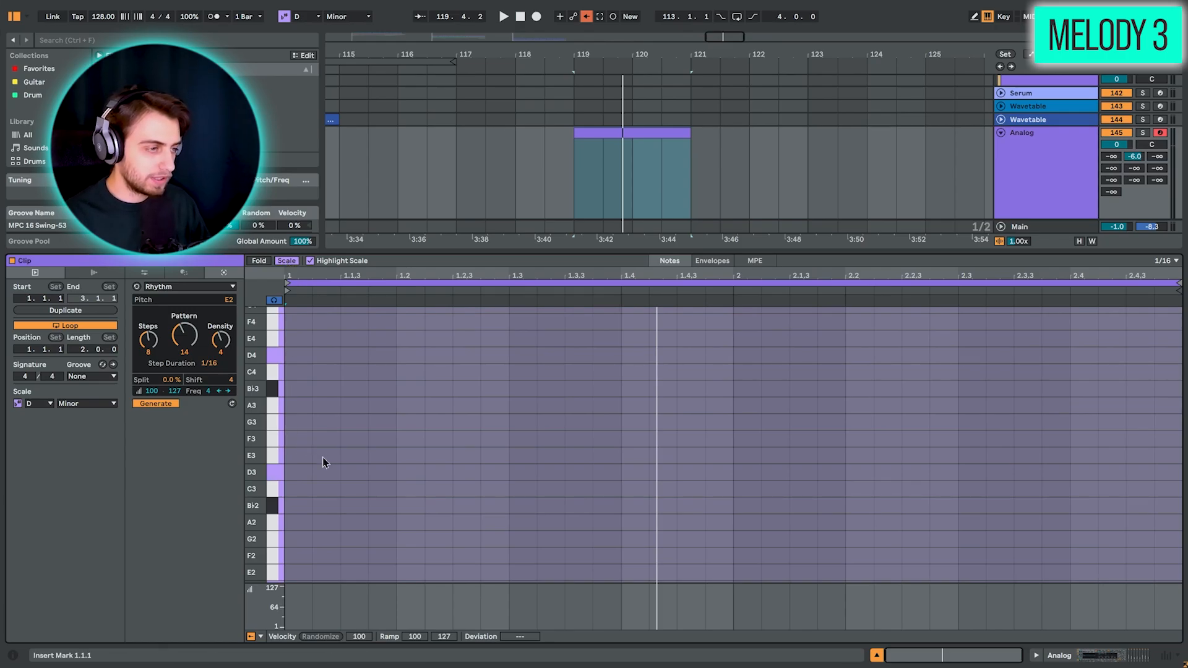
- Draw a D and an F in the clip and arrange them as D4 at 1.1.1 and F4 at 1.1.2
key("b")
key("space")
left_click(303, 468)
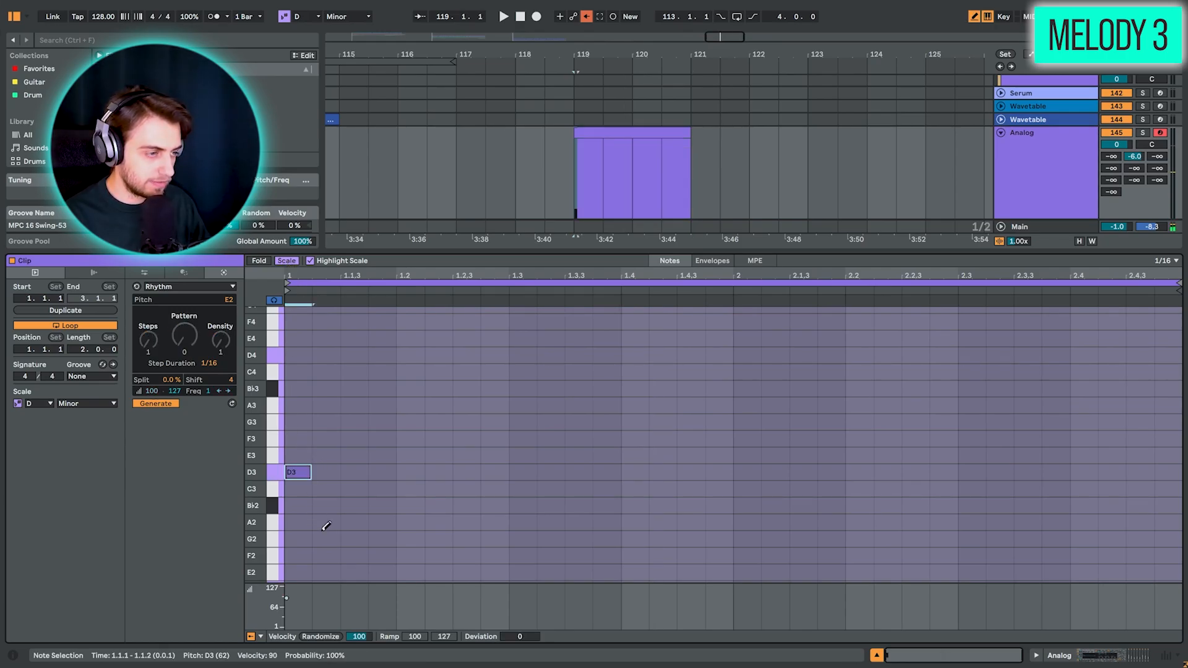
left_click(354, 438)
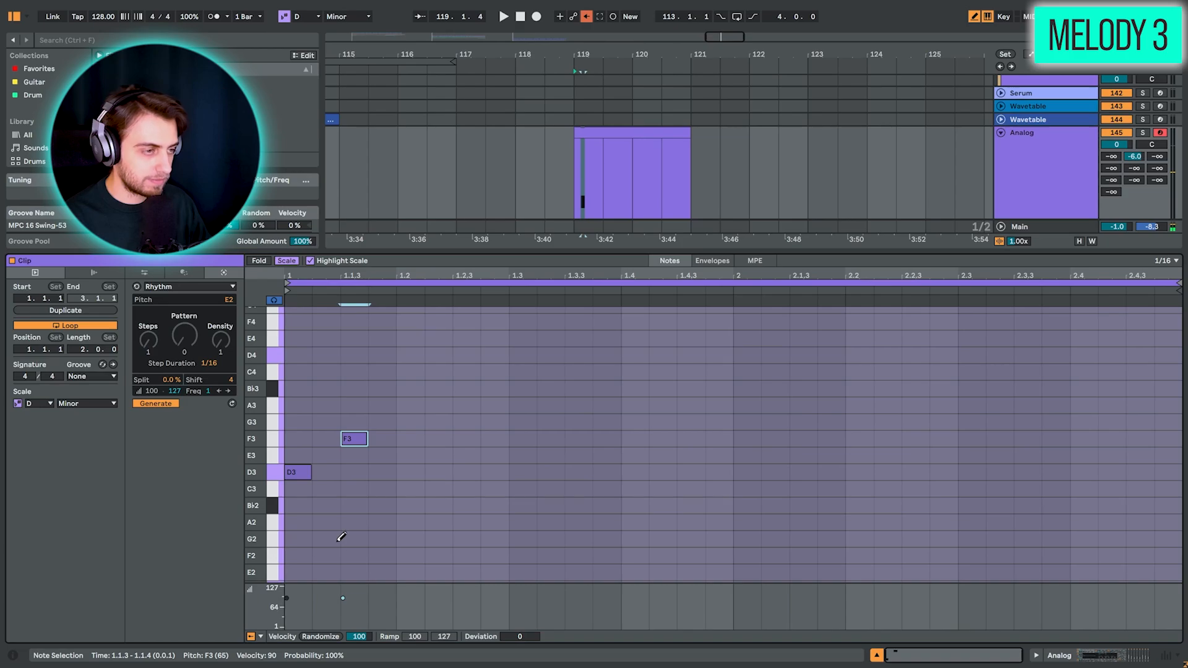
key("b")
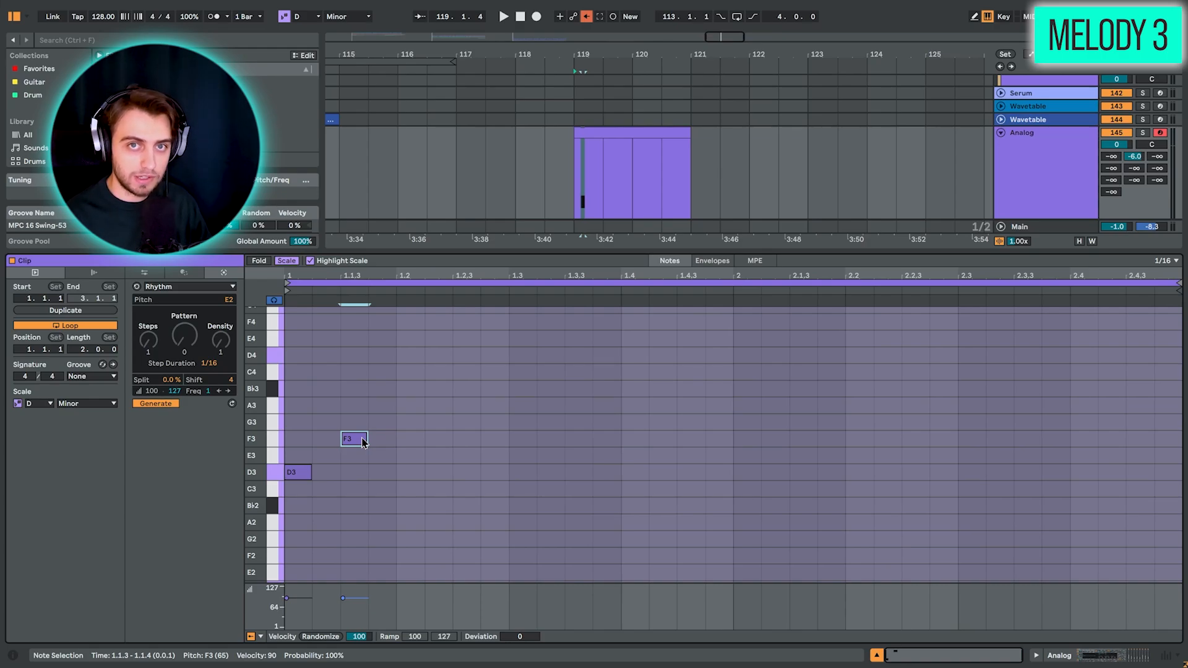
left_click_drag(363, 442, 339, 506)
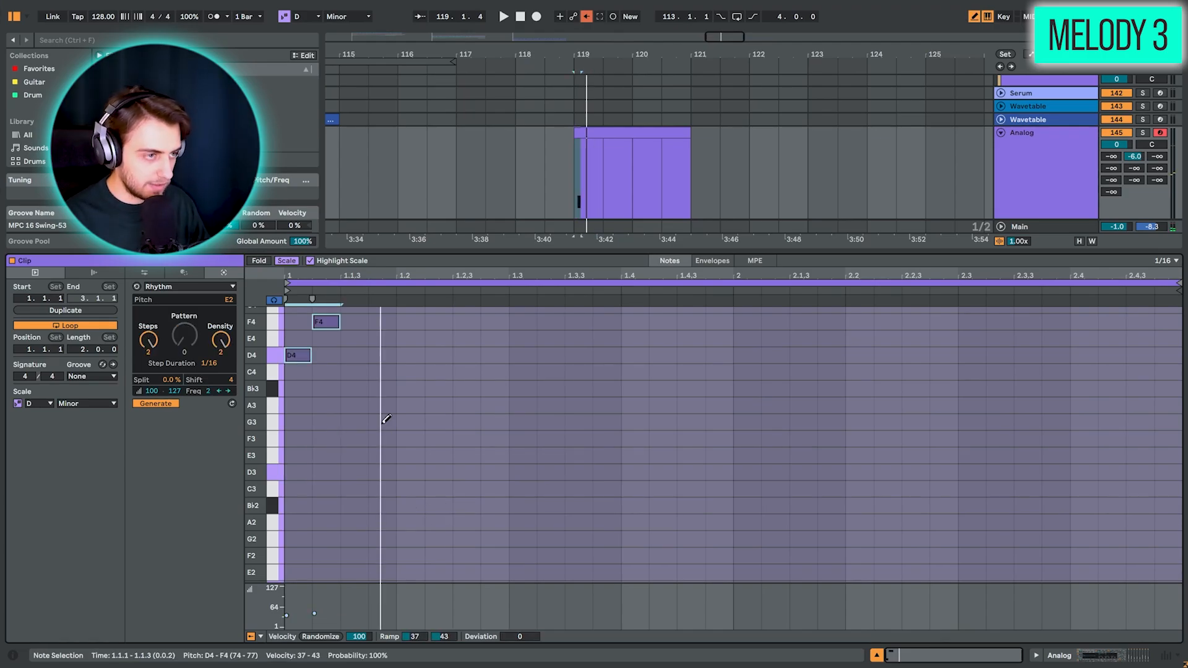
- Continue the pattern with D3 at 1.1.3, D4 at 1.1.4, F4 at 1.2.1, F3 at 1.2.2 and D3 at 1.2.3
right_click(386, 420)
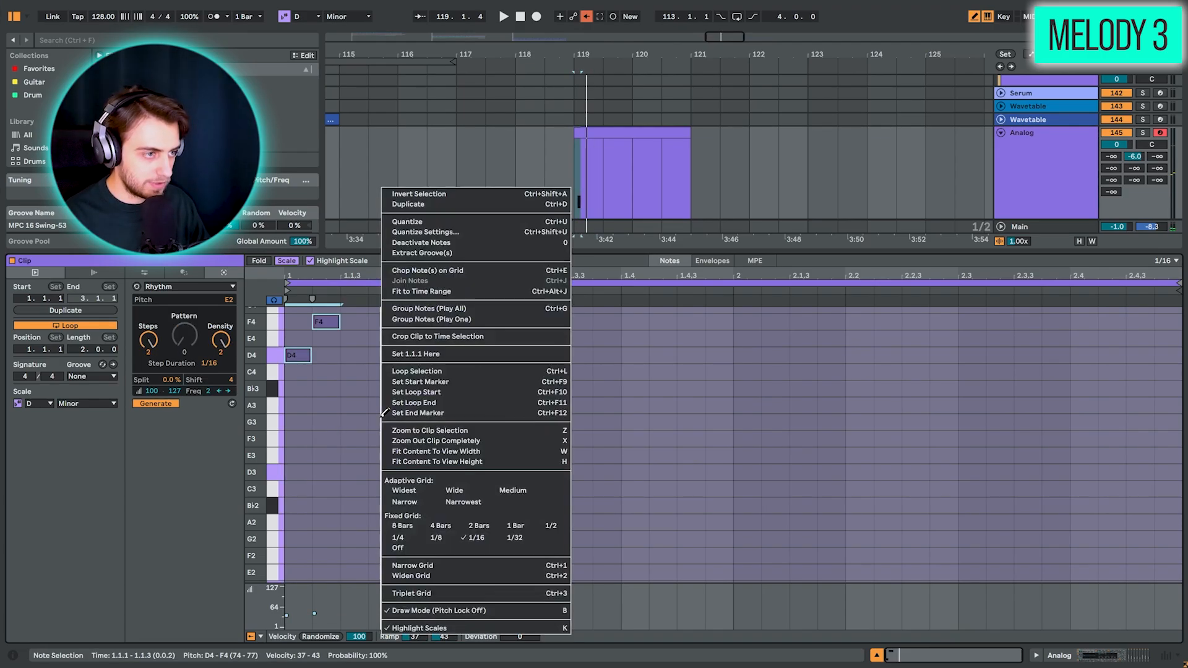
left_click(370, 427)
left_click(356, 471)
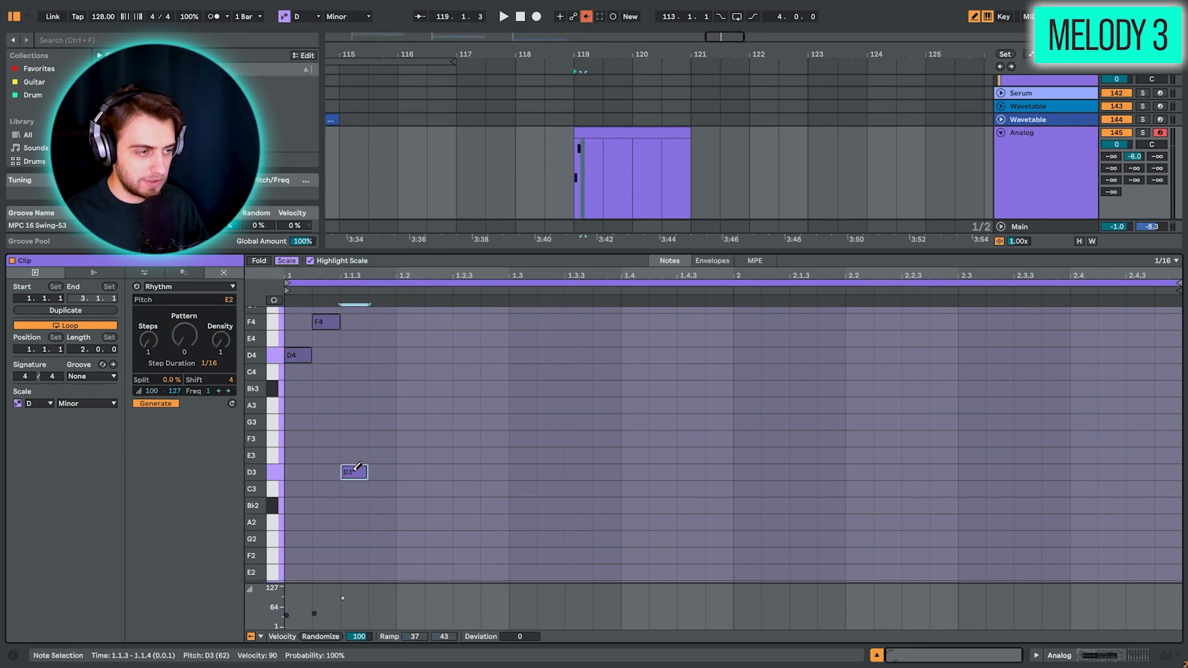
left_click(382, 355)
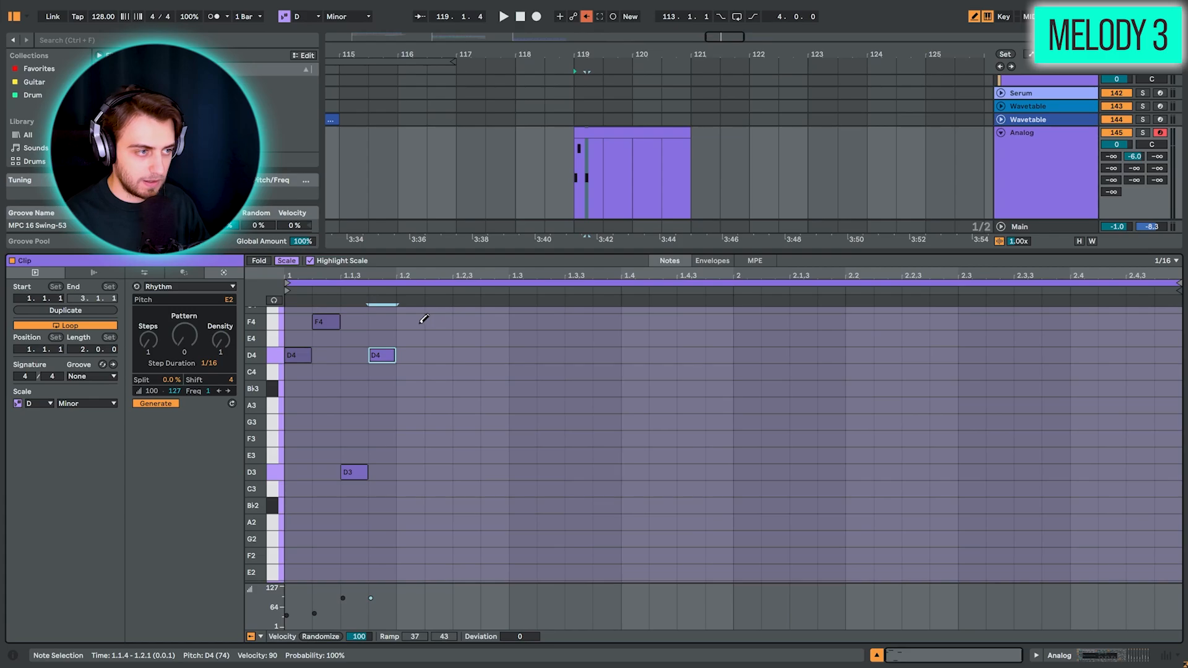
left_click(411, 322)
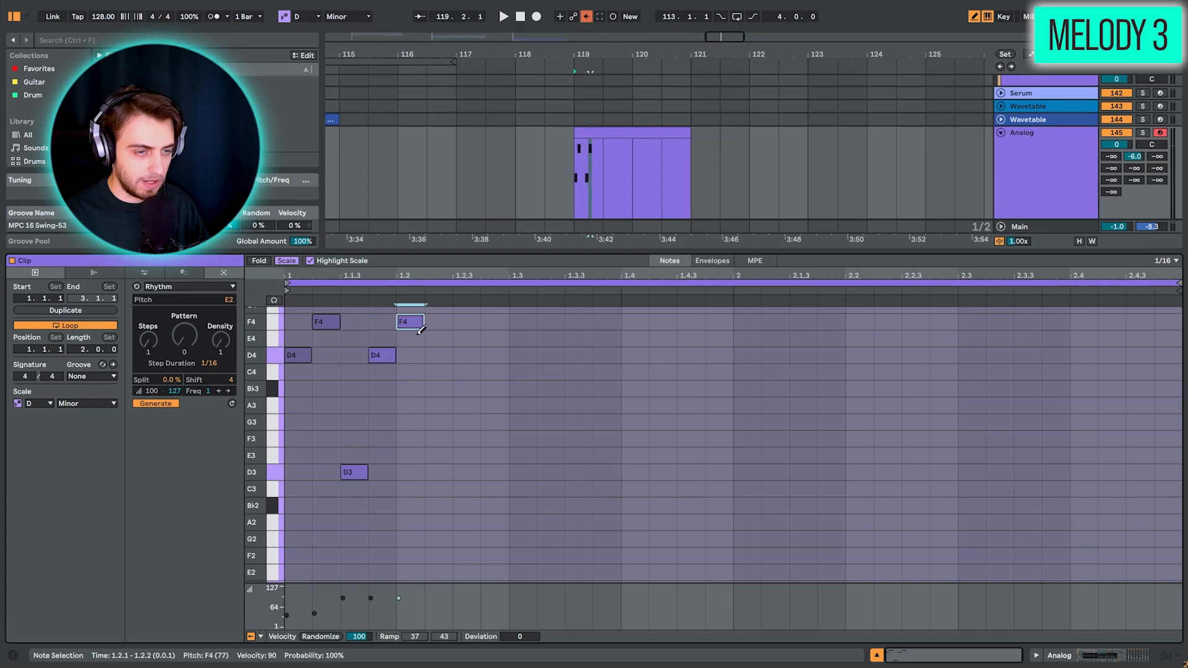
left_click(437, 438)
left_click(466, 471)
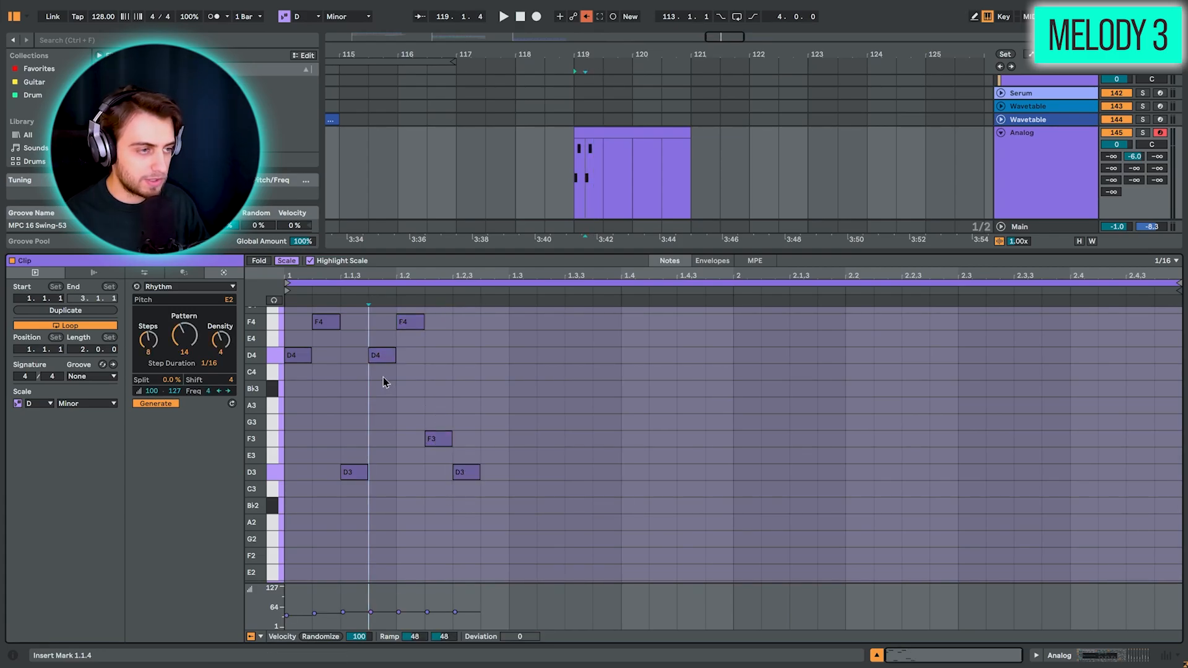
- Set all notes' velocity to 74 and shorten the notes, making the D4 at 1.1.4 and the F3 at 1.2.2 shortest
left_click(383, 355)
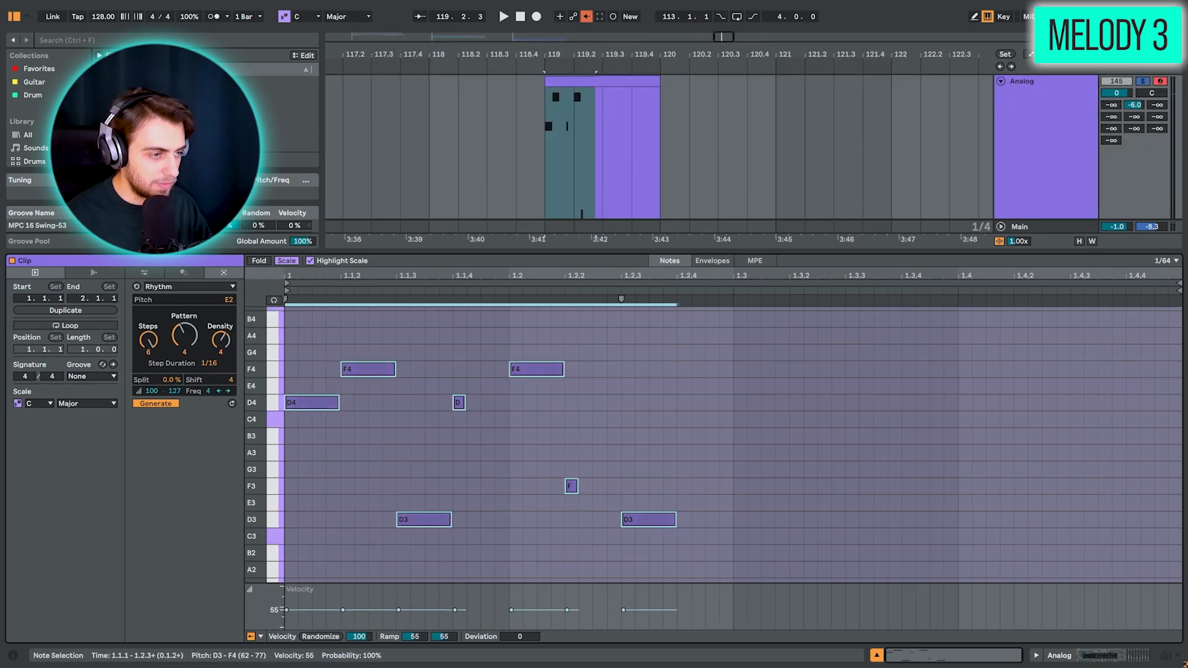
left_click_drag(371, 369, 371, 357)
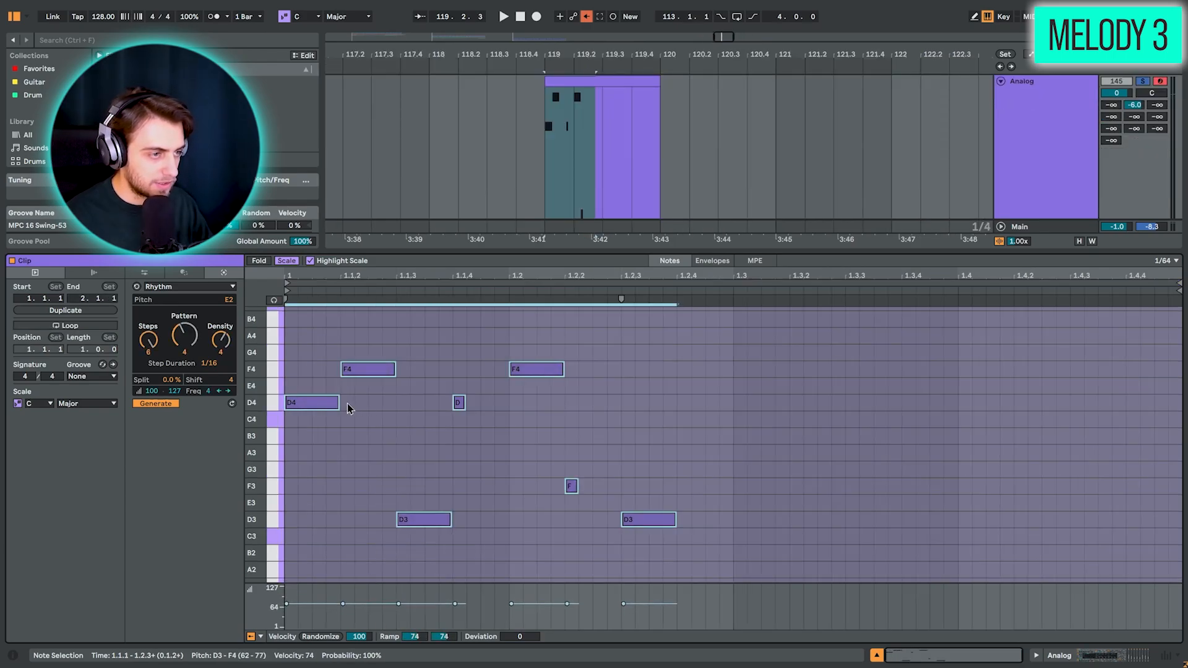
left_click_drag(338, 402, 336, 402)
key("space")
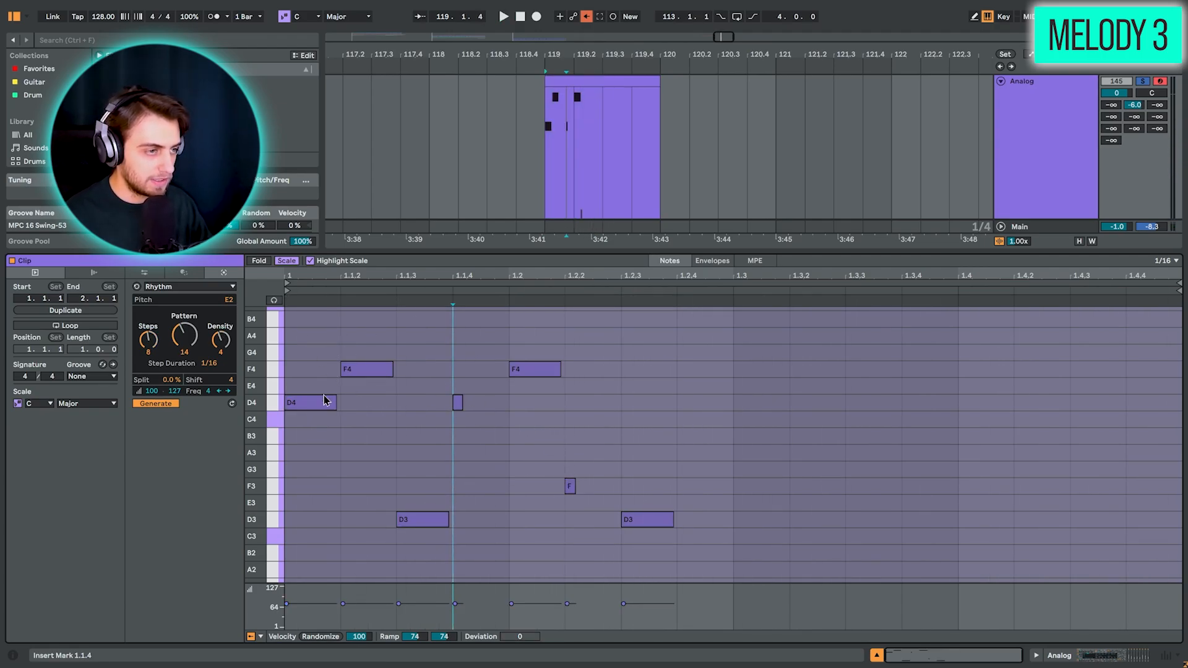
- Loop the clip from 1.1.1 to 1.2.4 and extend it in the arrangement to bar 122
left_click(630, 521)
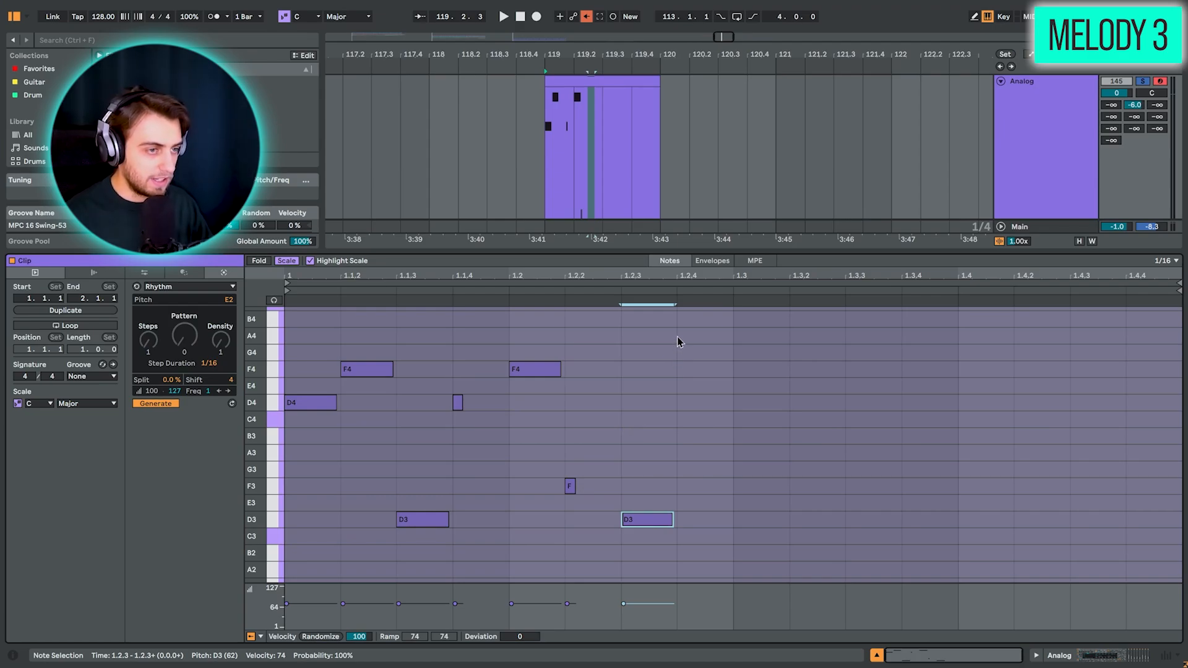
left_click_drag(678, 333, 293, 335)
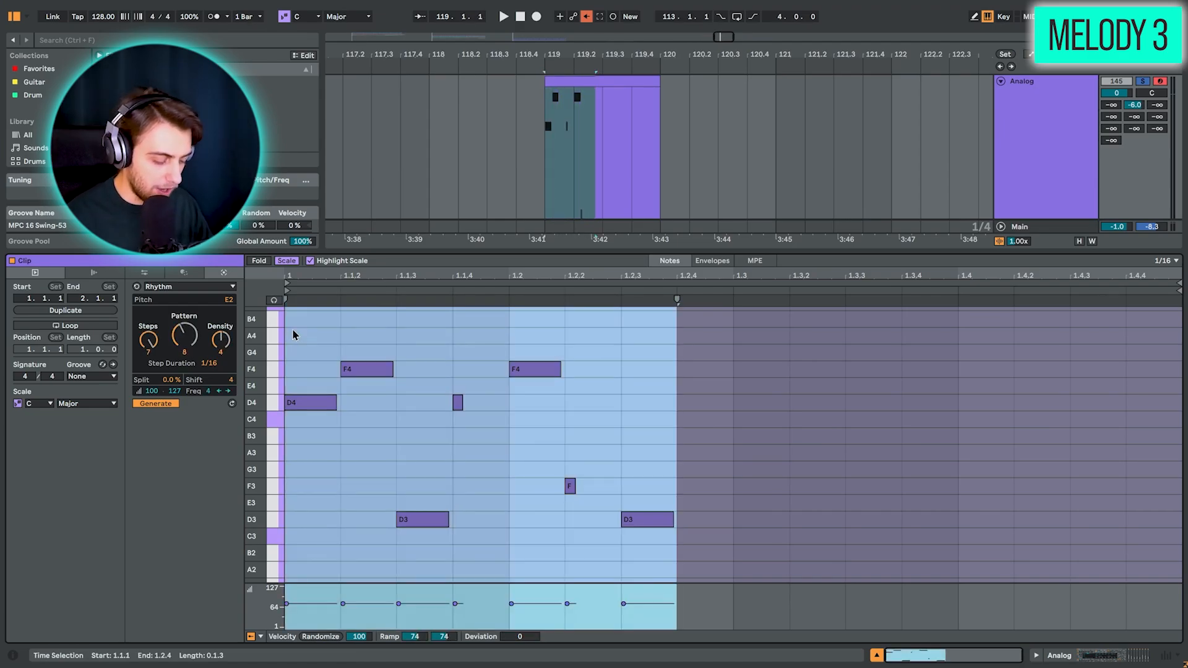
key("ctrl+l")
key("ctrl+alt+l")
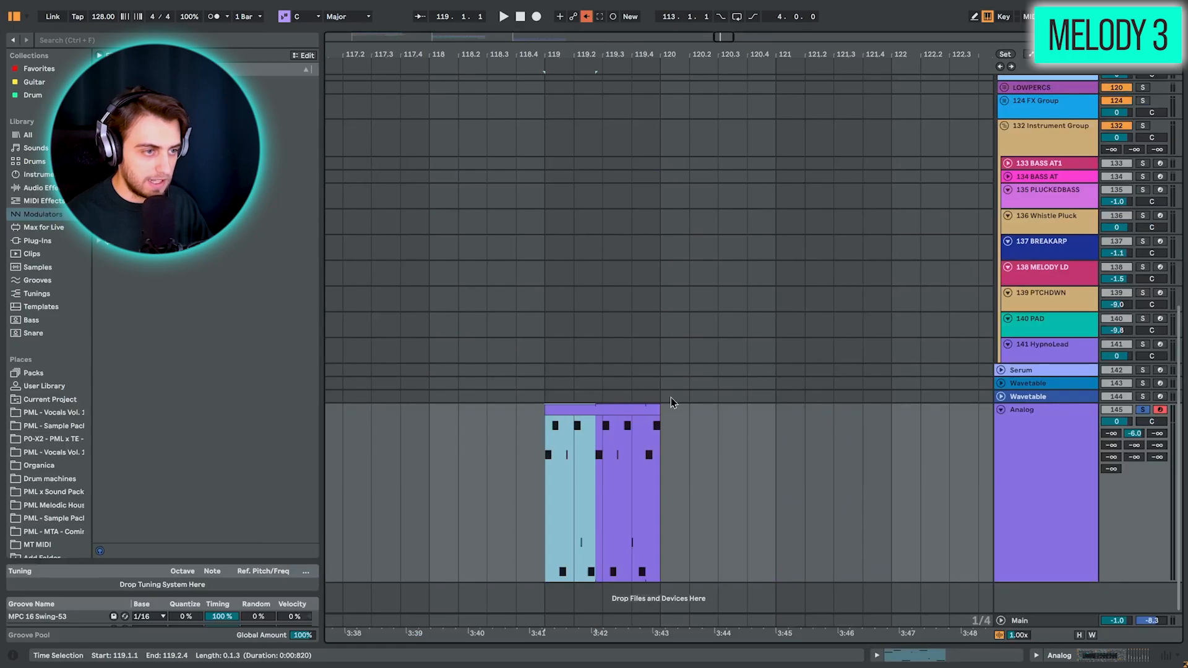
left_click_drag(659, 410, 890, 410)
- Raise the Analog's F1 Freq automation at bar 122 to form an upward ramp from bar 119, and play the result
scroll(742, 249, "up", 3)
scroll(741, 248, "down", 3)
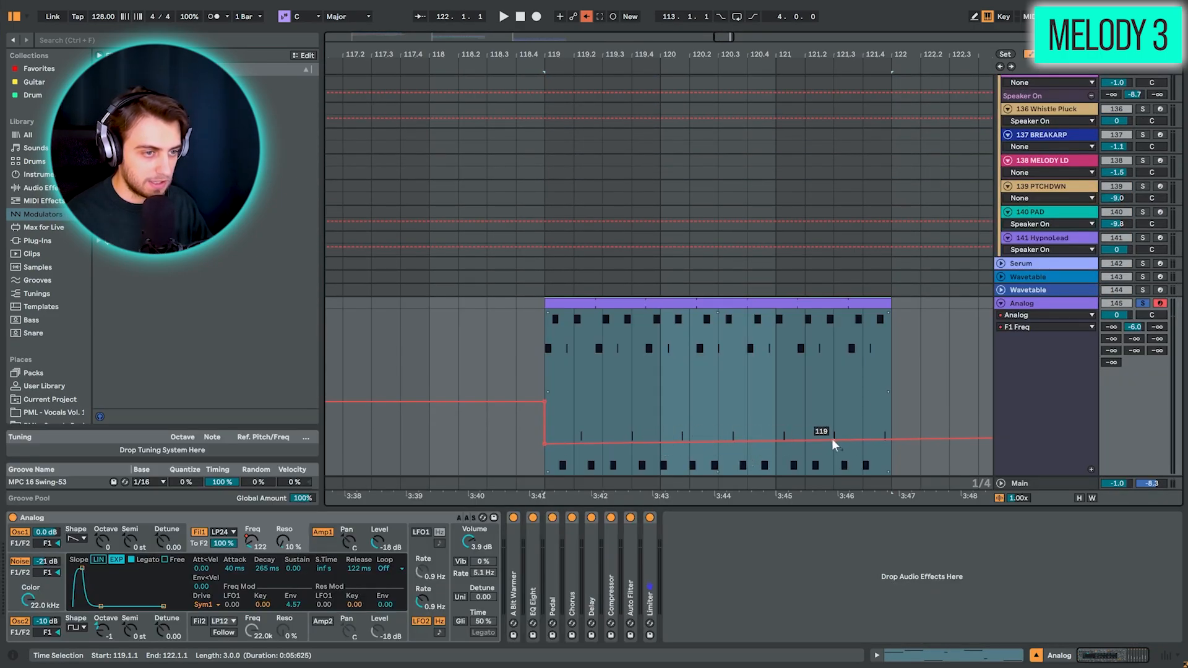
left_click_drag(881, 439, 891, 408)
left_click(552, 361)
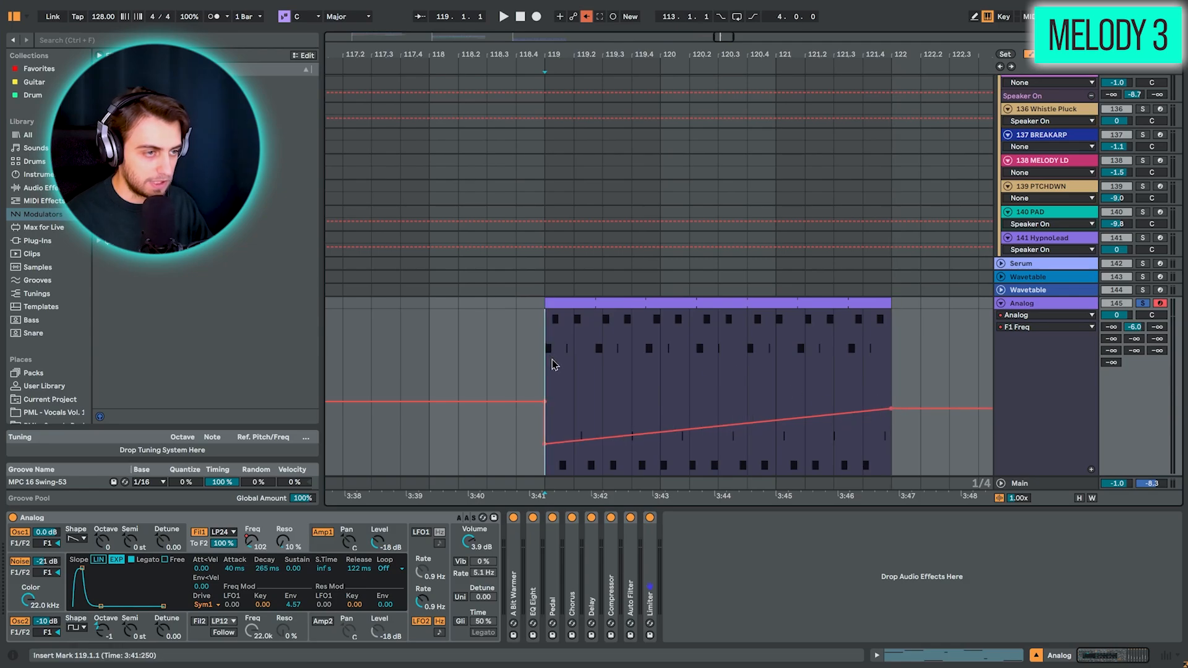
key("space")
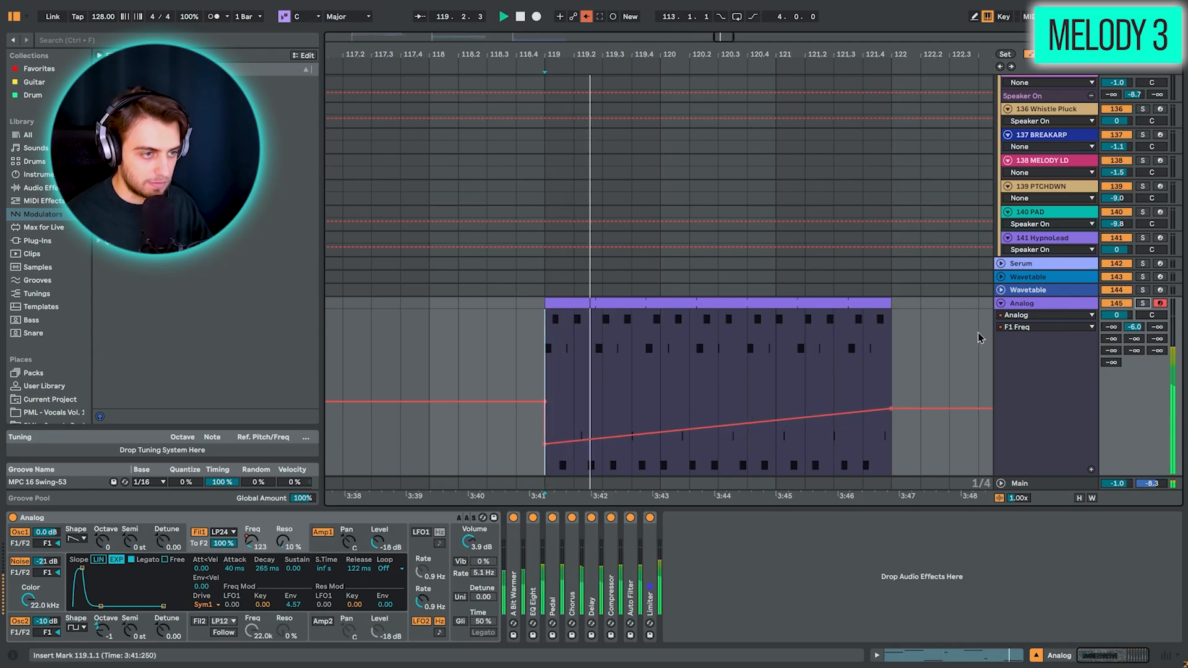
left_click_drag(891, 408, 891, 415)
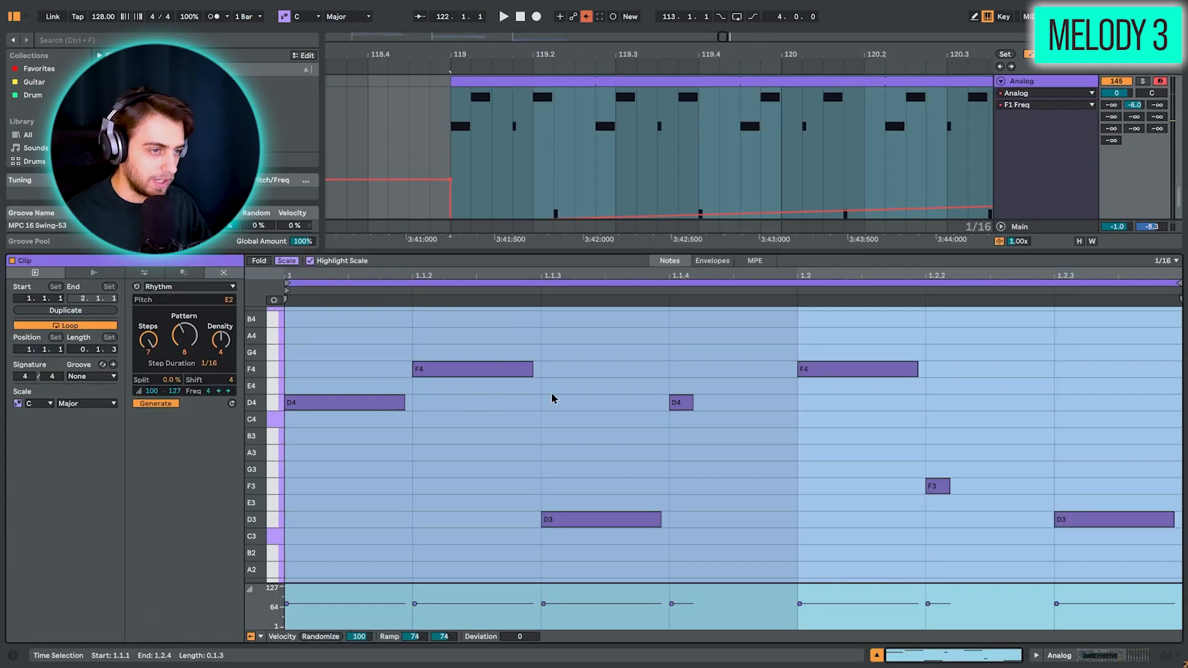
- Review the looped notes in the clip editor and mark the pattern's second repetition from 119.2.4 to 119.4.3 in the arrangement
left_click_drag(689, 347, 681, 443)
left_click(954, 452)
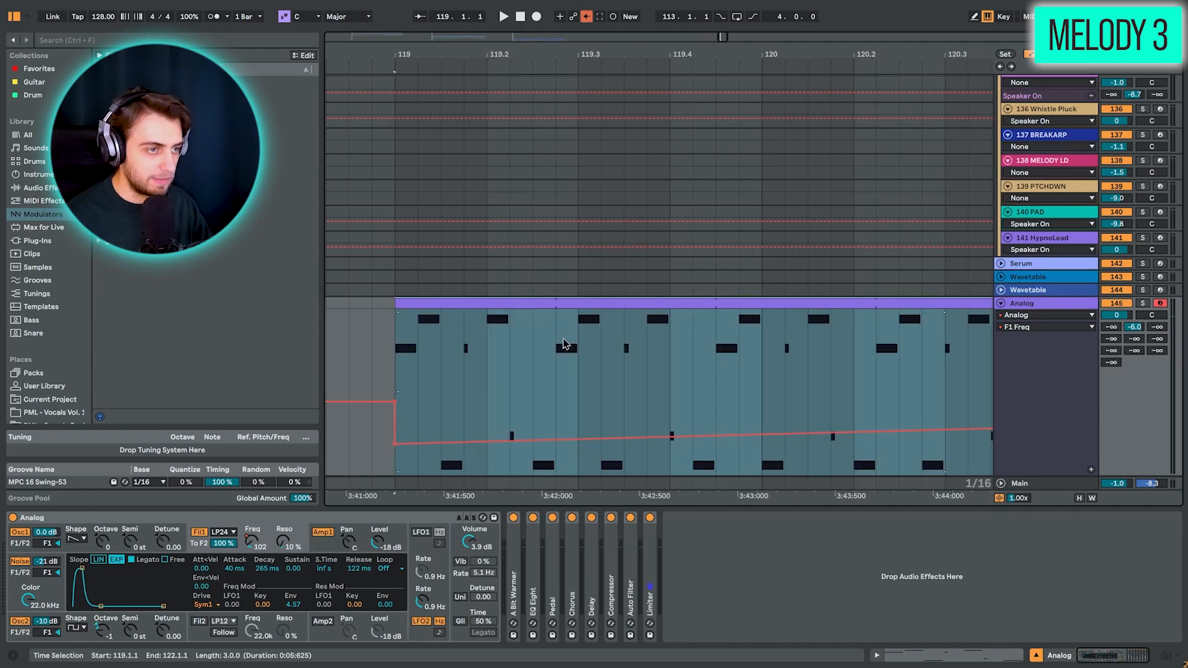
left_click(558, 364)
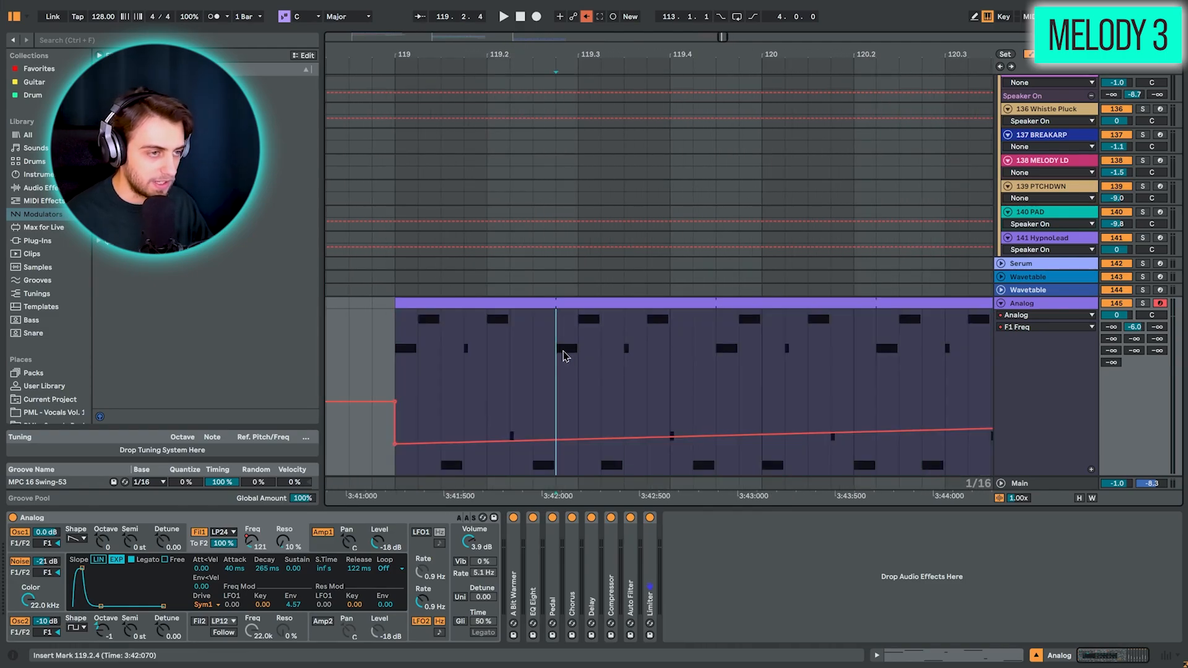
left_click_drag(560, 354, 720, 354)
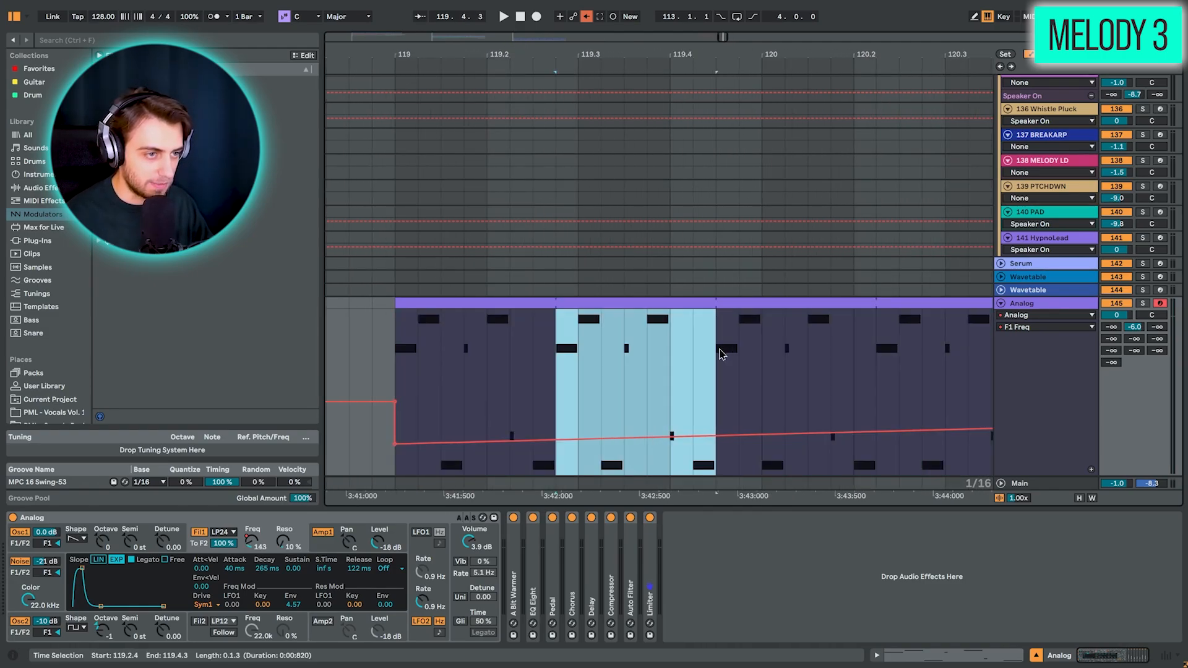
- Mark the full bar from 119 to 120 above the Analog clip, and the pattern's repetition starts at 119.2.4 and 119.4.3
left_click_drag(397, 155, 760, 163)
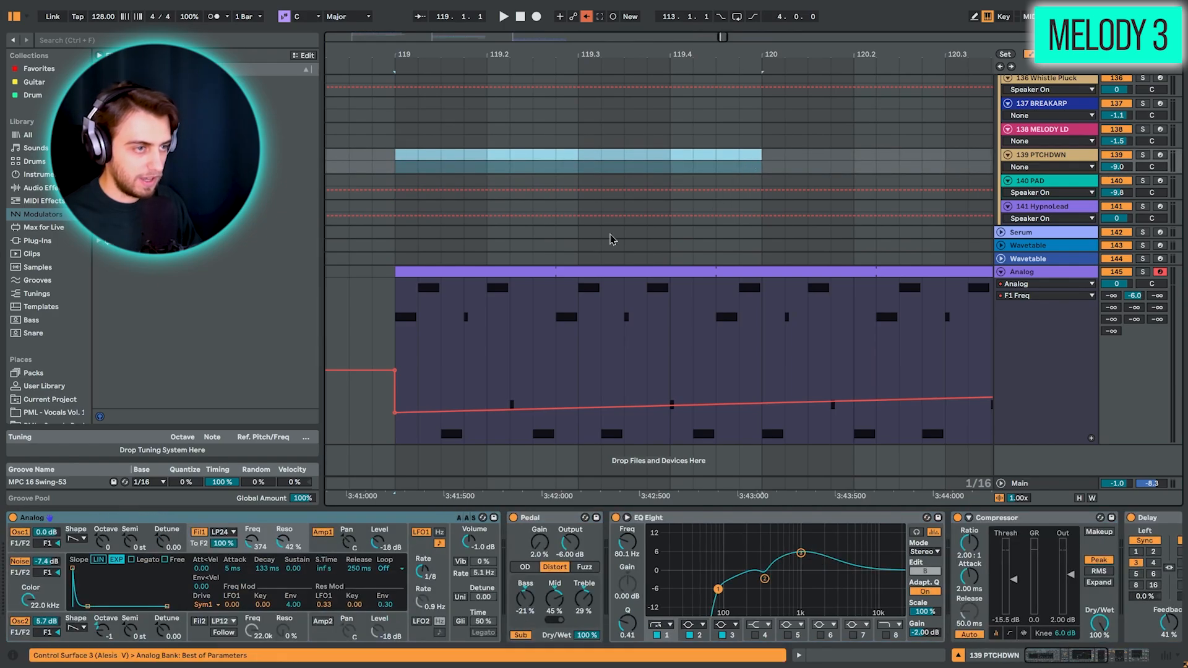
left_click(560, 248)
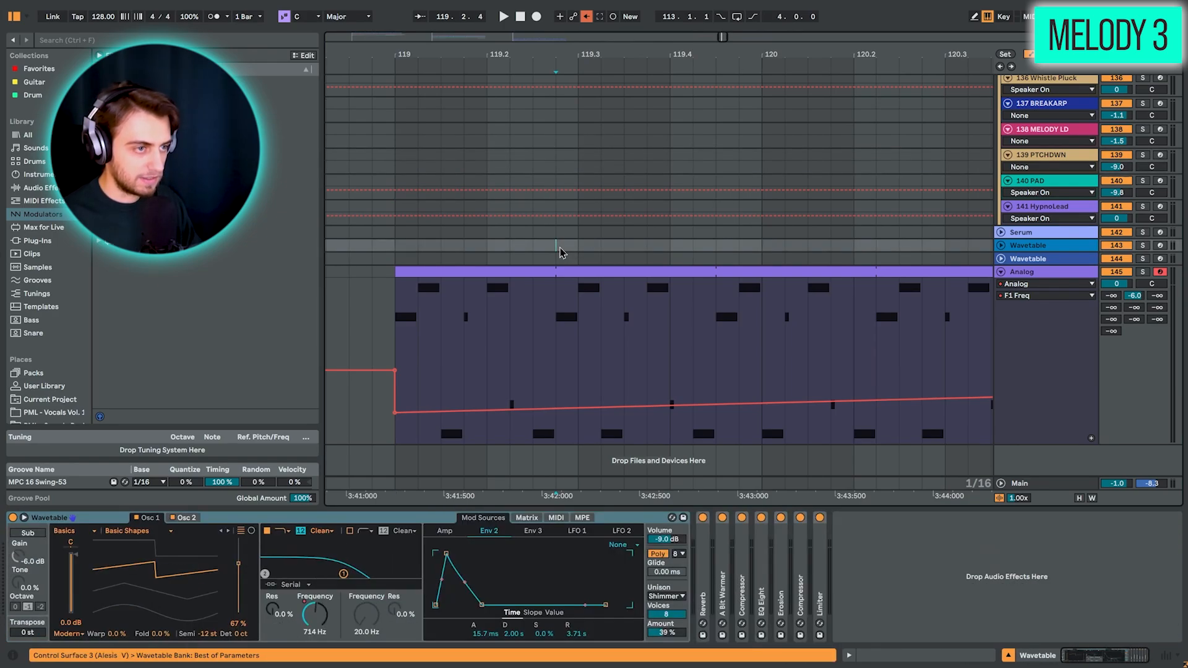
left_click(717, 245)
- Locate the pattern's following repetition starts against the bar grid, marking 120.2.2 and 120.4.1 above the Analog clip
left_click_drag(727, 51, 527, 31)
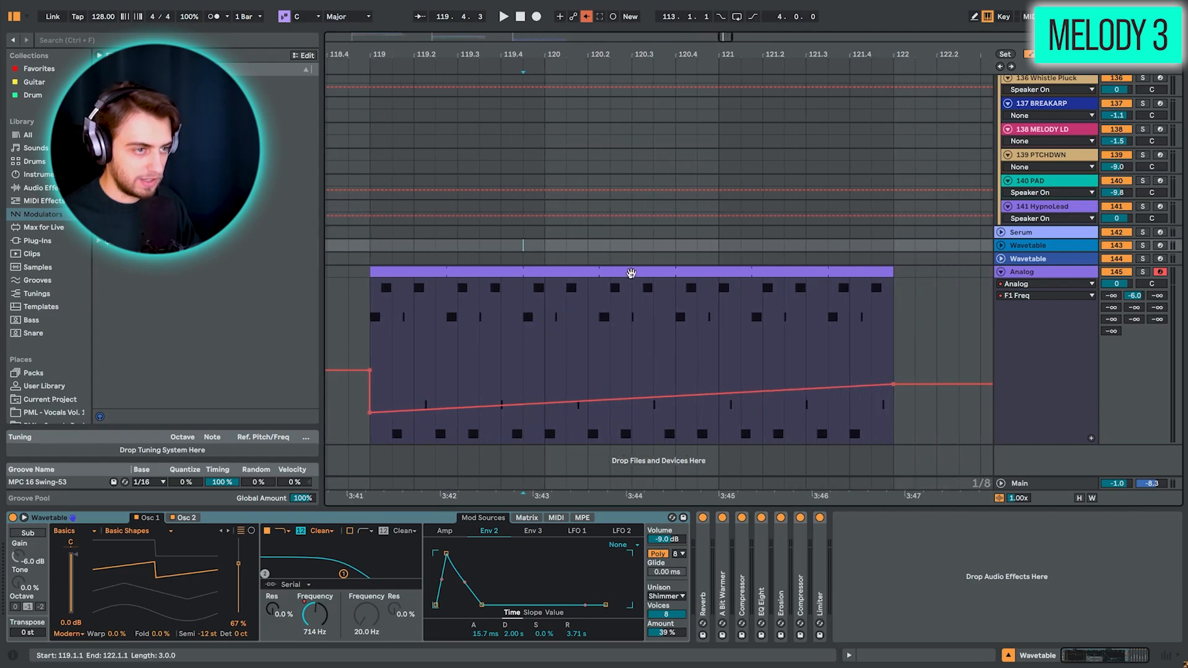
left_click_drag(605, 58, 605, 186)
left_click_drag(596, 62, 599, 186)
left_click(601, 258)
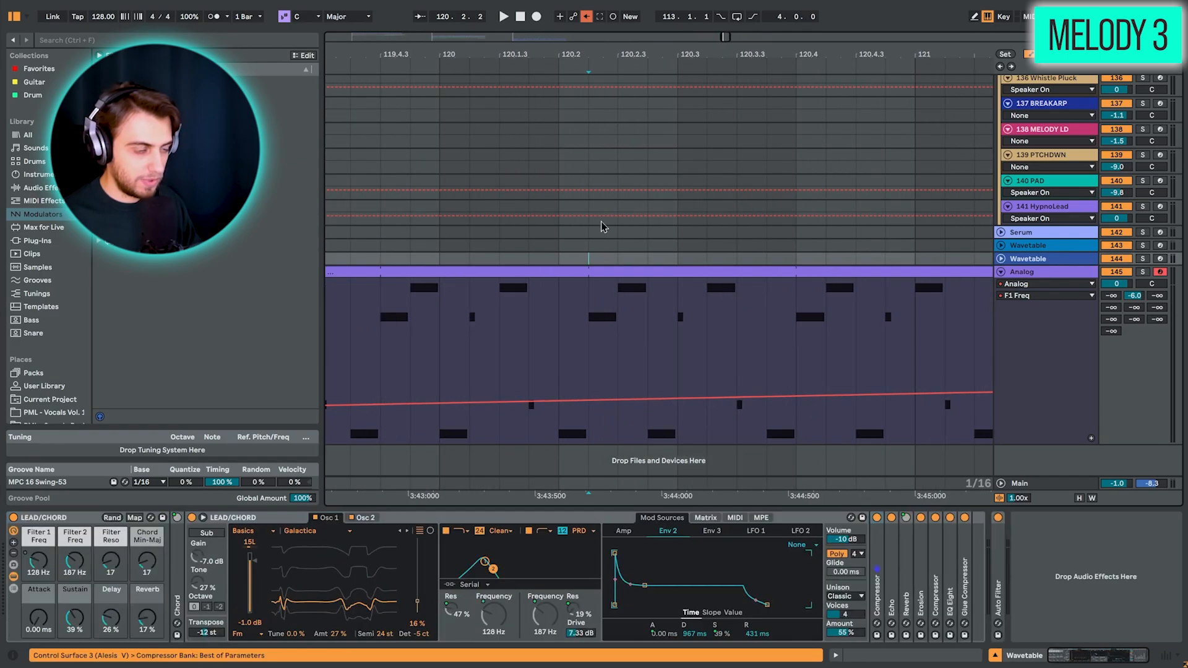
mouse_move(610, 59)
left_mouse_down()
mouse_move(371, 57)
mouse_move(358, 68)
left_mouse_up()
left_click(494, 258)
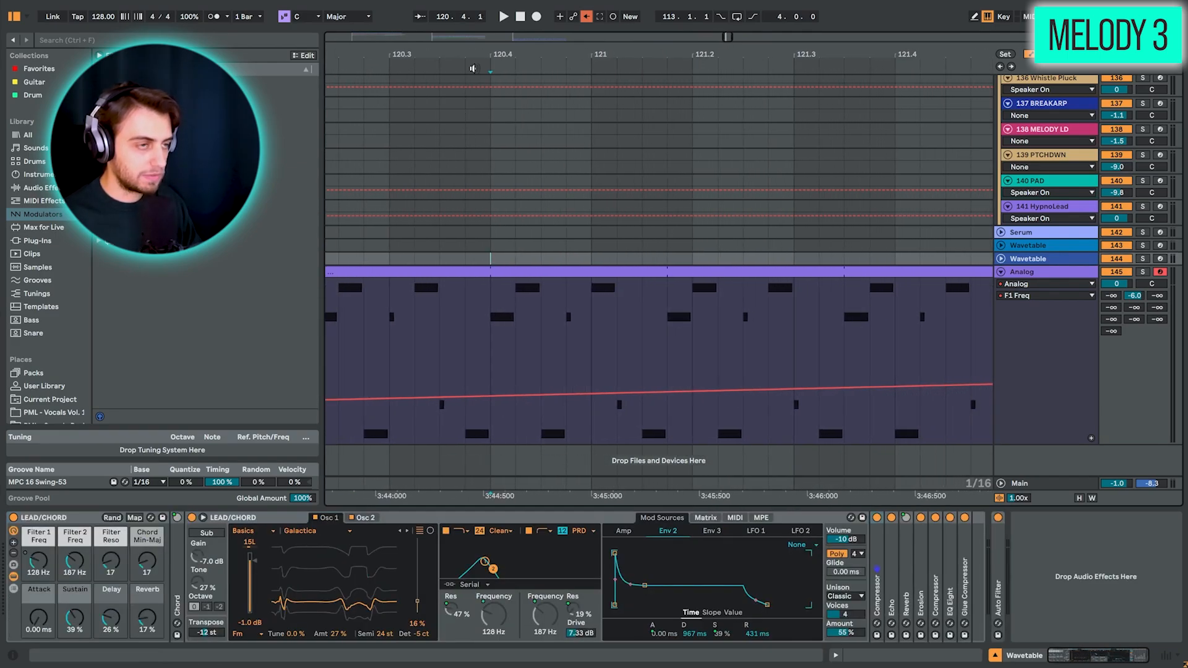
- Select the whole Analog clip from bar 119 to 122 and play it
left_click_drag(494, 61, 692, 52)
left_click(626, 271)
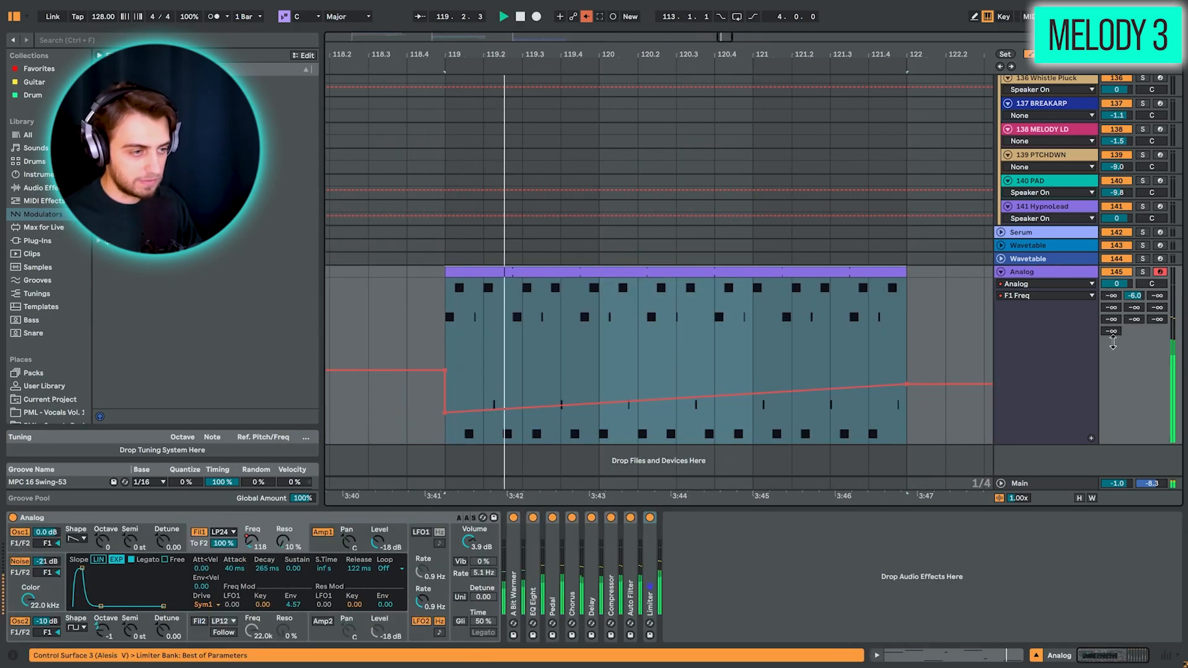